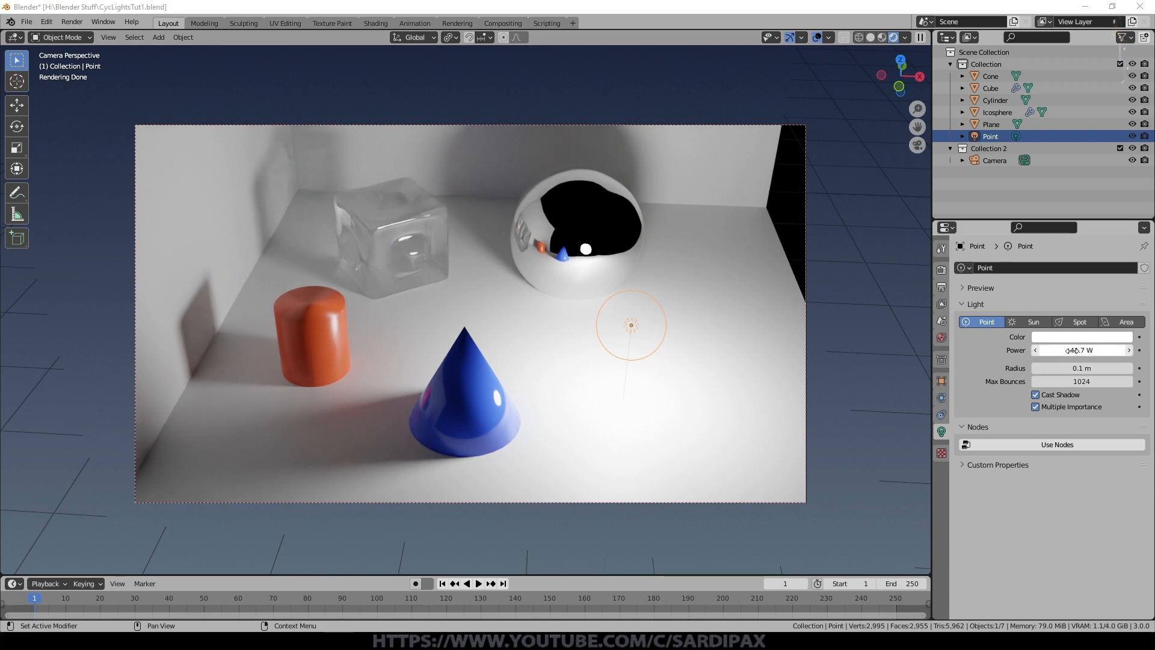
- Set the point light's power to 46.9 W
drag(1084, 350, 1111, 350)
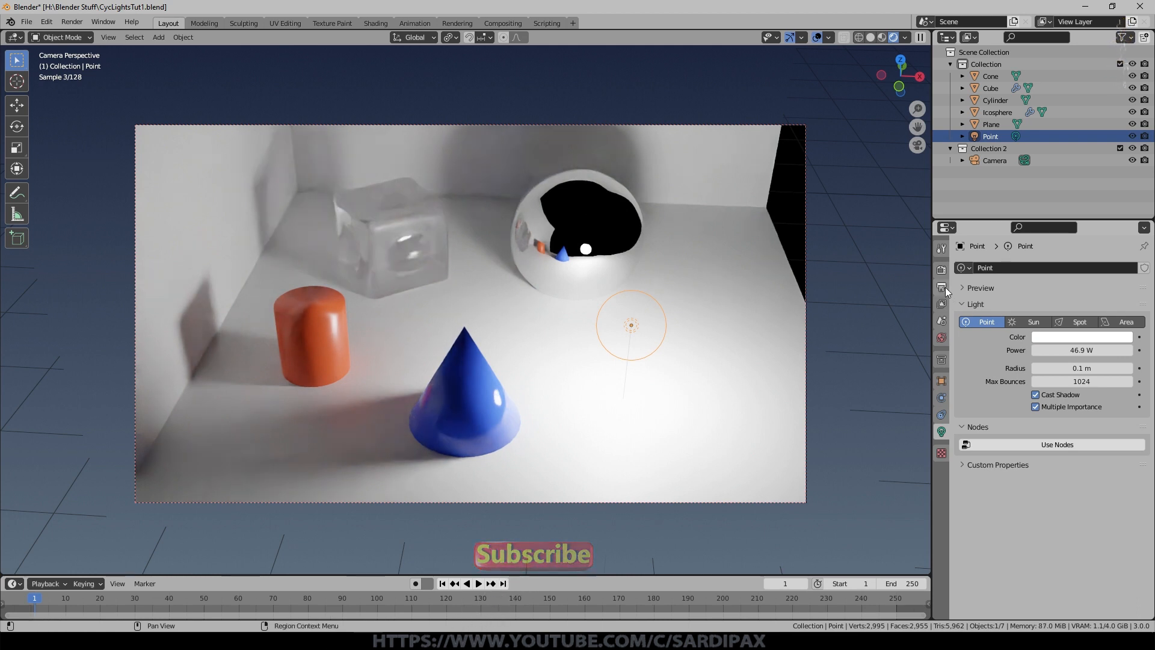
- Try a different film exposure in the render settings, restore it to 1, and return to the light's settings
click(942, 270)
scroll(1038, 342, down, 10)
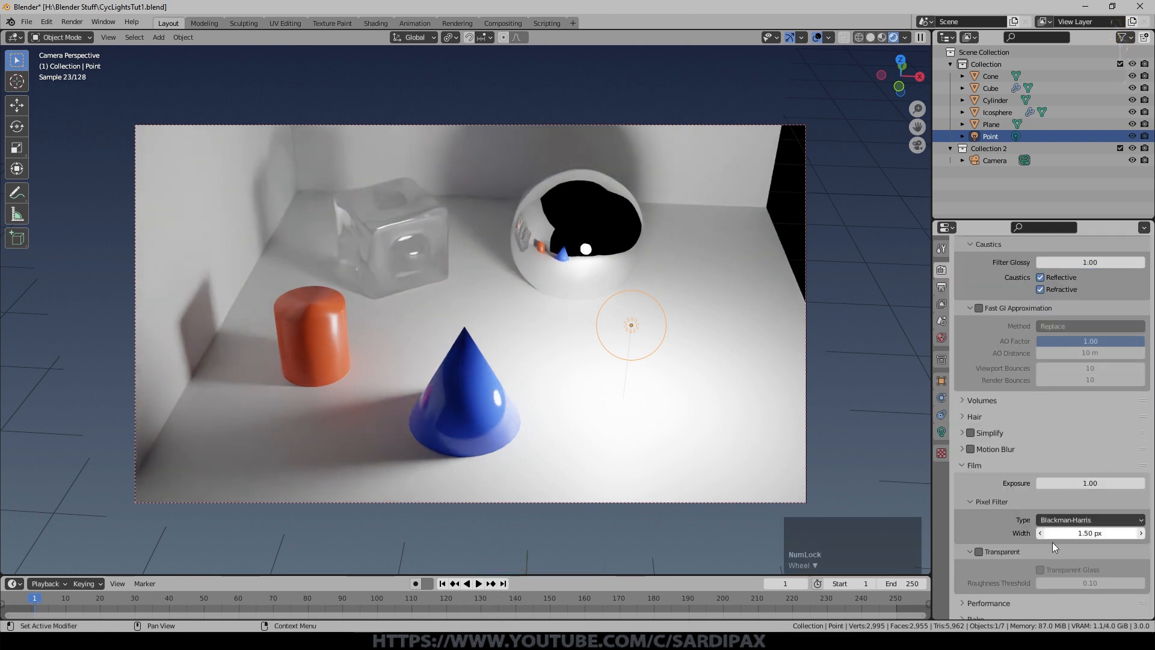
mouse_move(1080, 481)
mouse_down()
mouse_move(1116, 479)
mouse_move(1092, 478)
mouse_up()
click(1076, 483)
text(1)
key(Return)
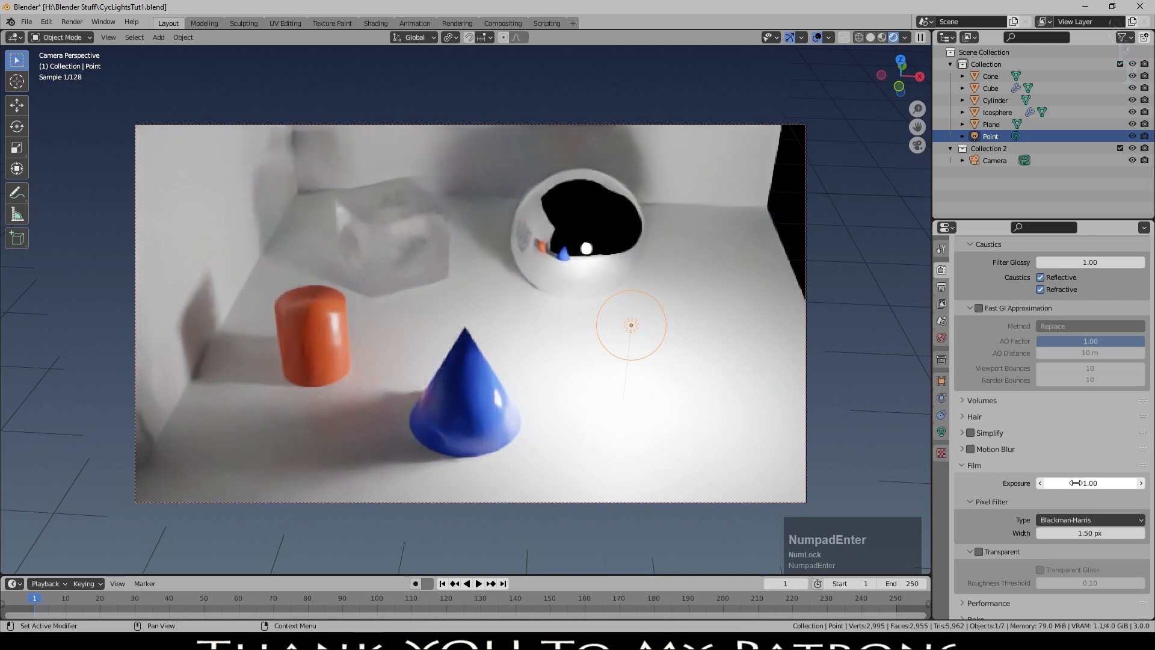
click(941, 432)
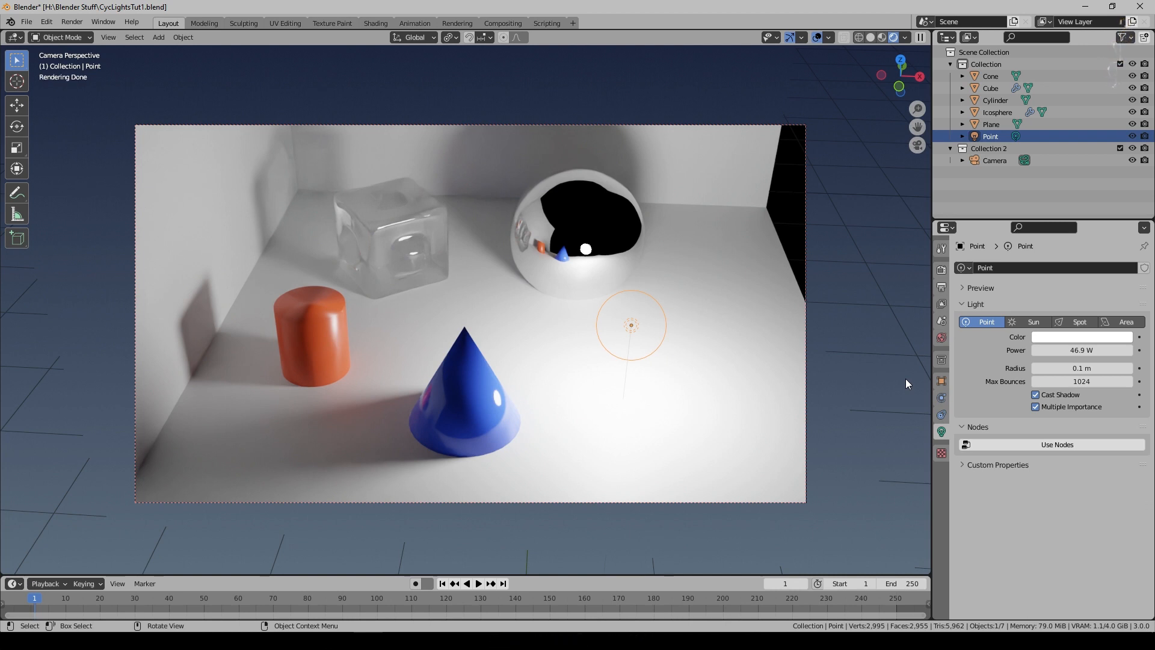
- Split the 3D viewport horizontally and turn the upper area into a Shader Editor
drag(931, 29, 361, 218)
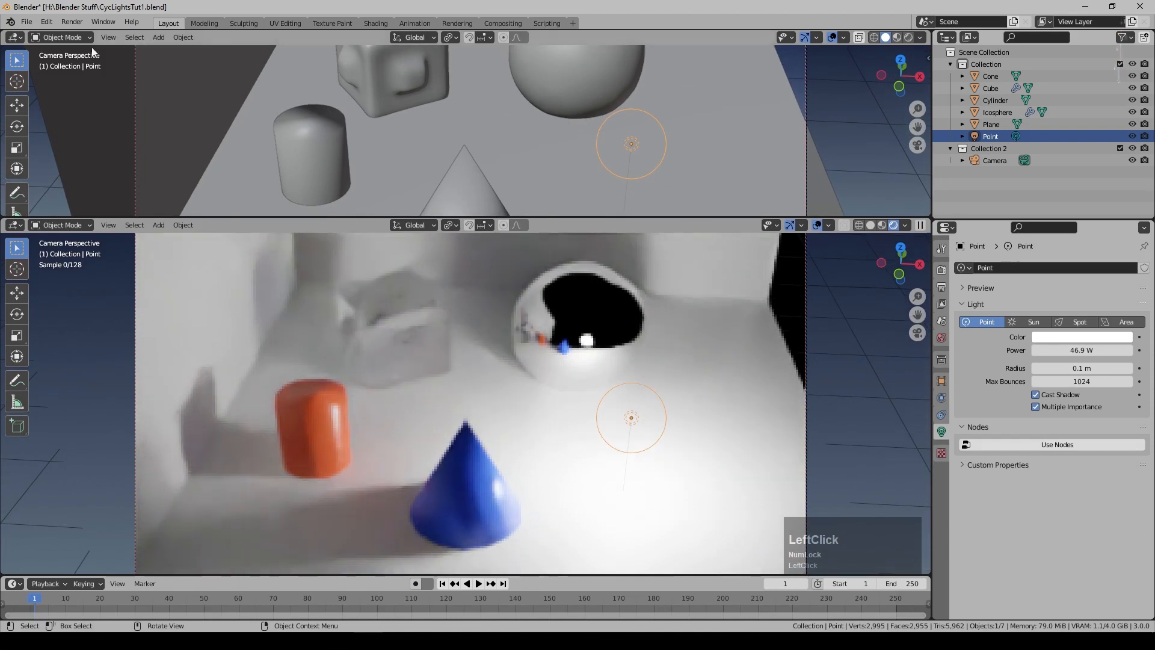
click(15, 37)
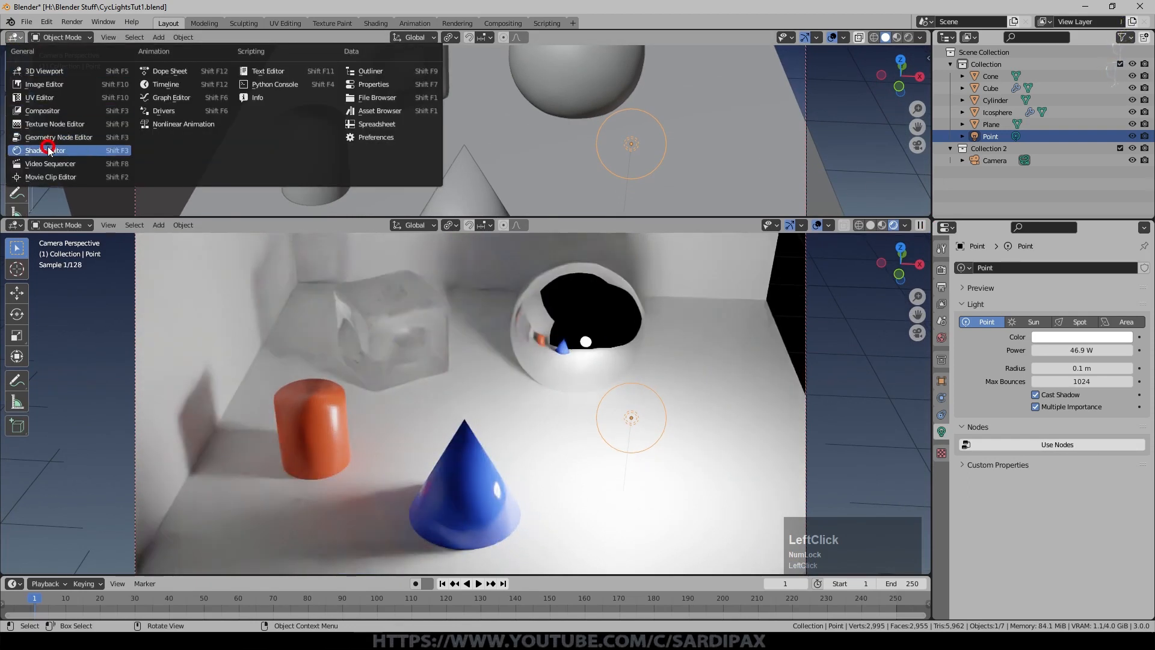
click(48, 150)
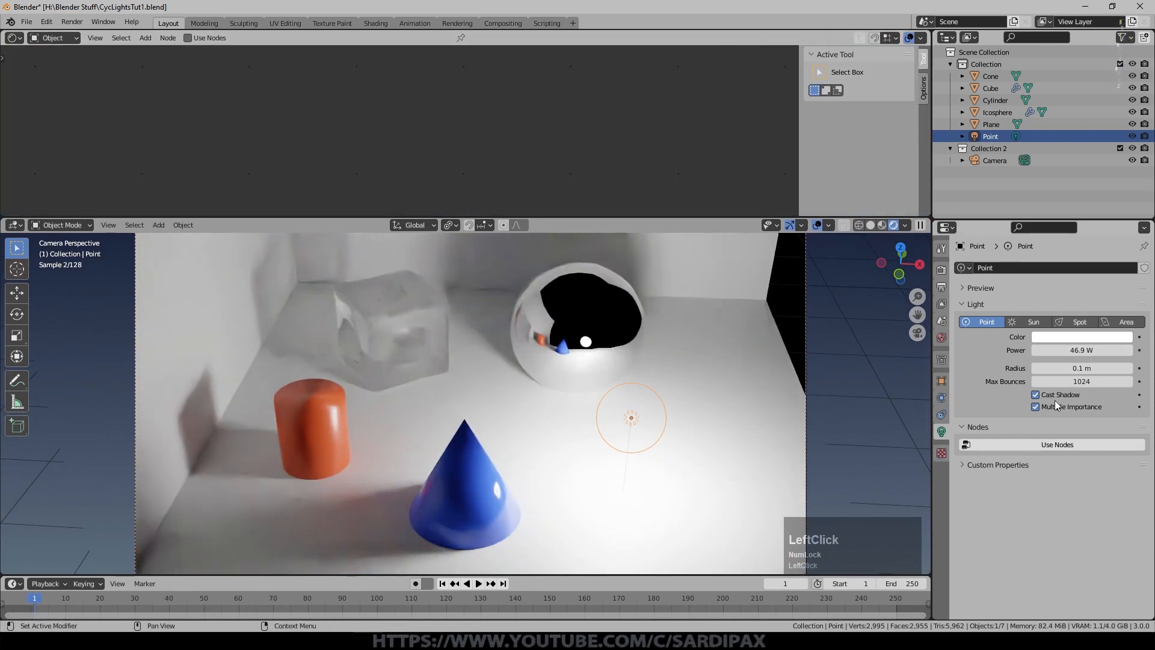
- Enable nodes for the point light and spread the Emission and Light Output nodes apart
click(1080, 445)
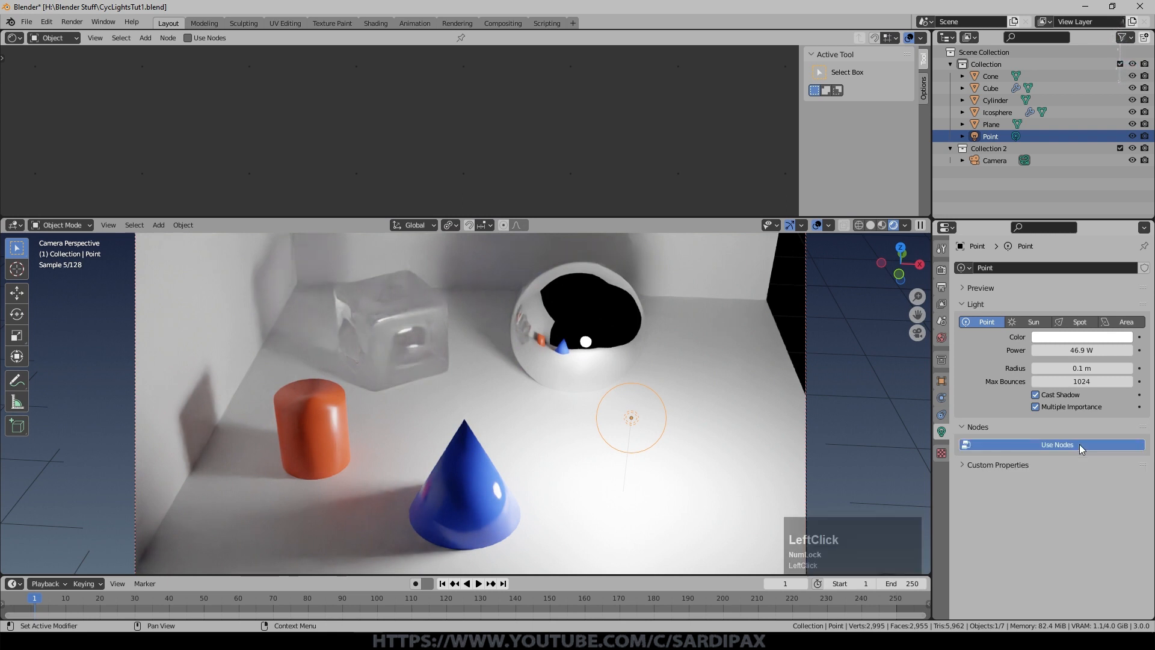
scroll(571, 171, up, 4)
scroll(571, 177, up, 1)
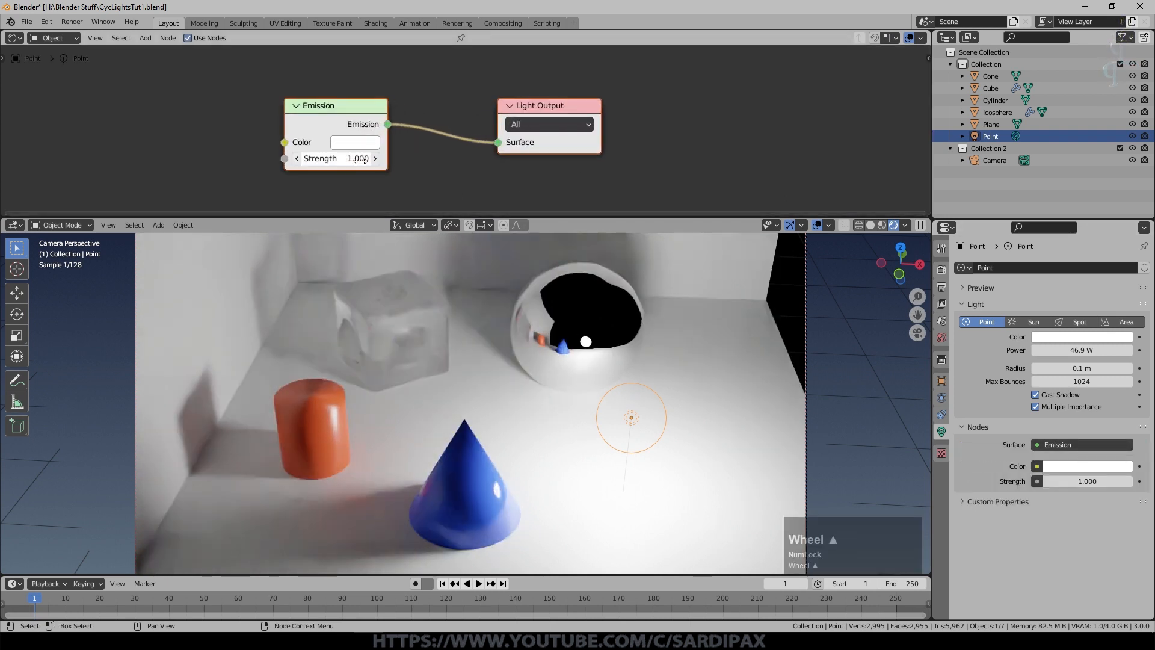
drag(349, 106, 354, 83)
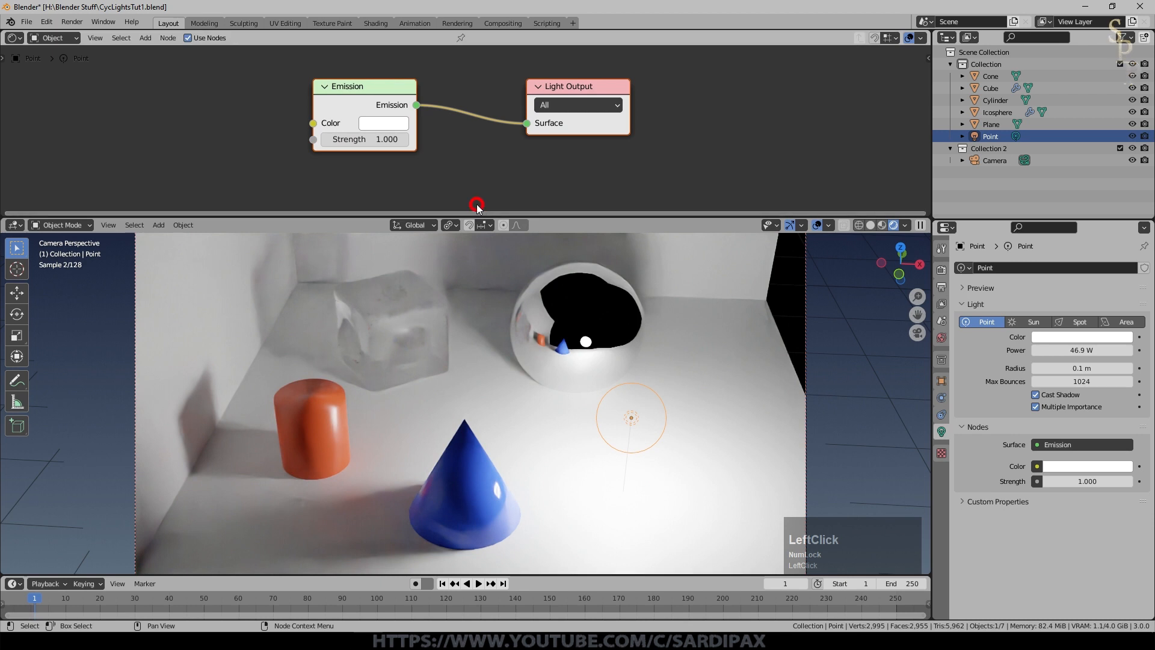
drag(590, 87, 794, 56)
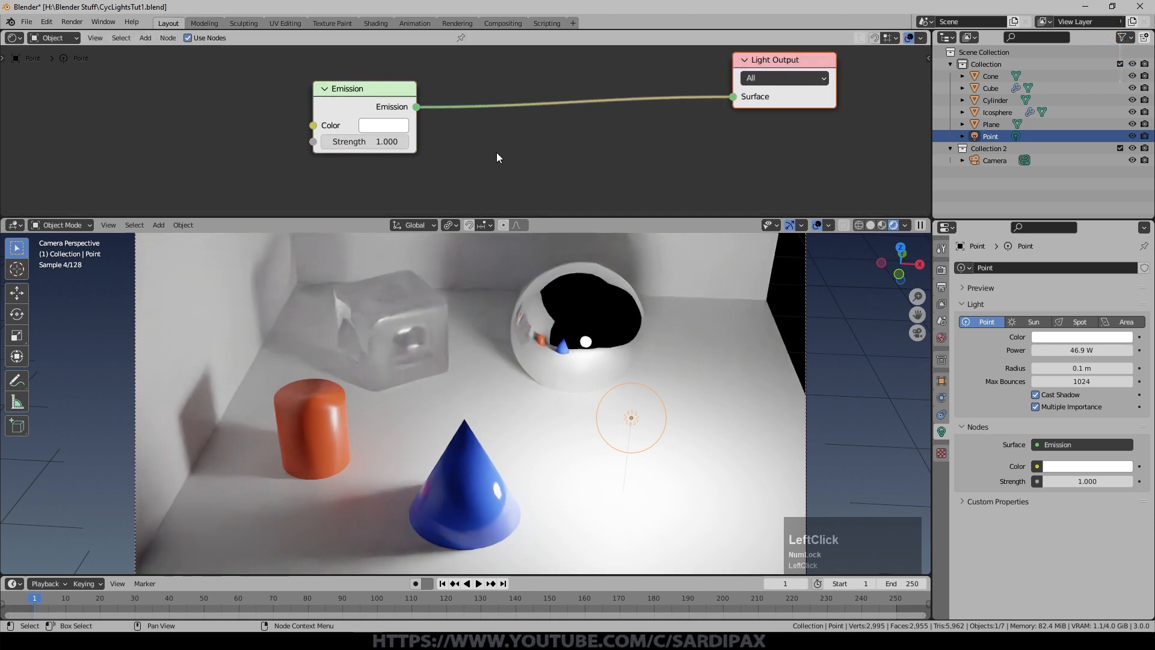
- Add a Light Falloff node beside the Emission node and connect its Quadratic output to the Emission strength
scroll(497, 153, down, 1)
click(145, 37)
text(fall)
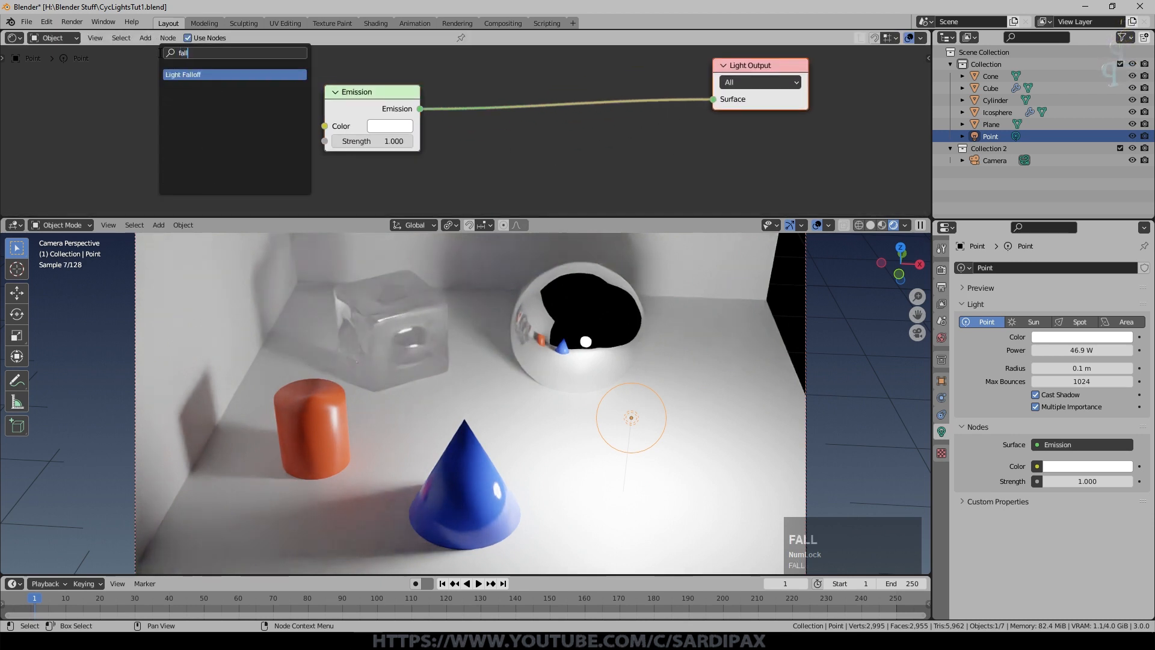
click(193, 74)
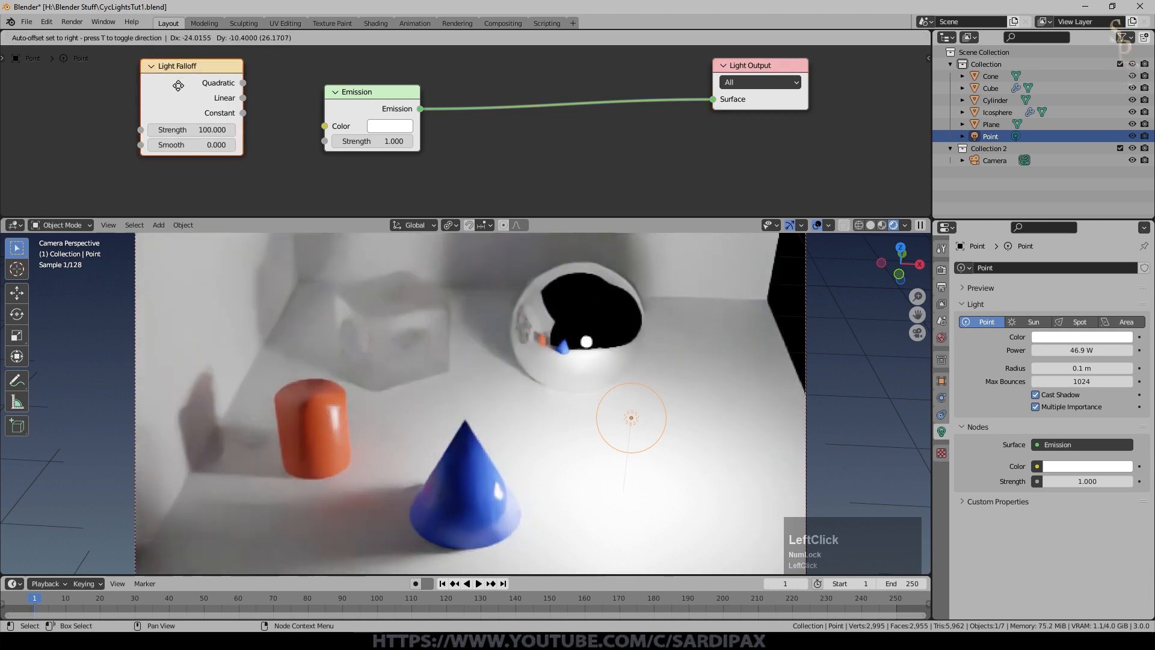
click(223, 120)
middle_drag(352, 170, 506, 154)
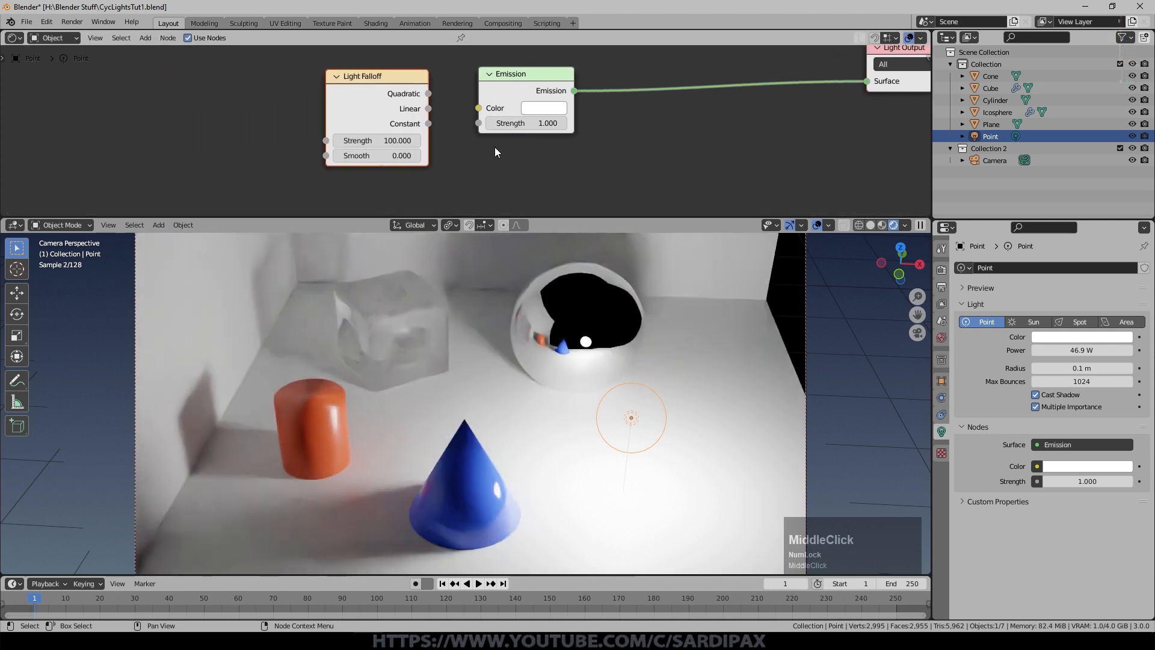
drag(429, 94, 480, 124)
- Try lower Light Falloff strengths, including 50 and 1, to compare the scene's brightness
drag(376, 141, 314, 142)
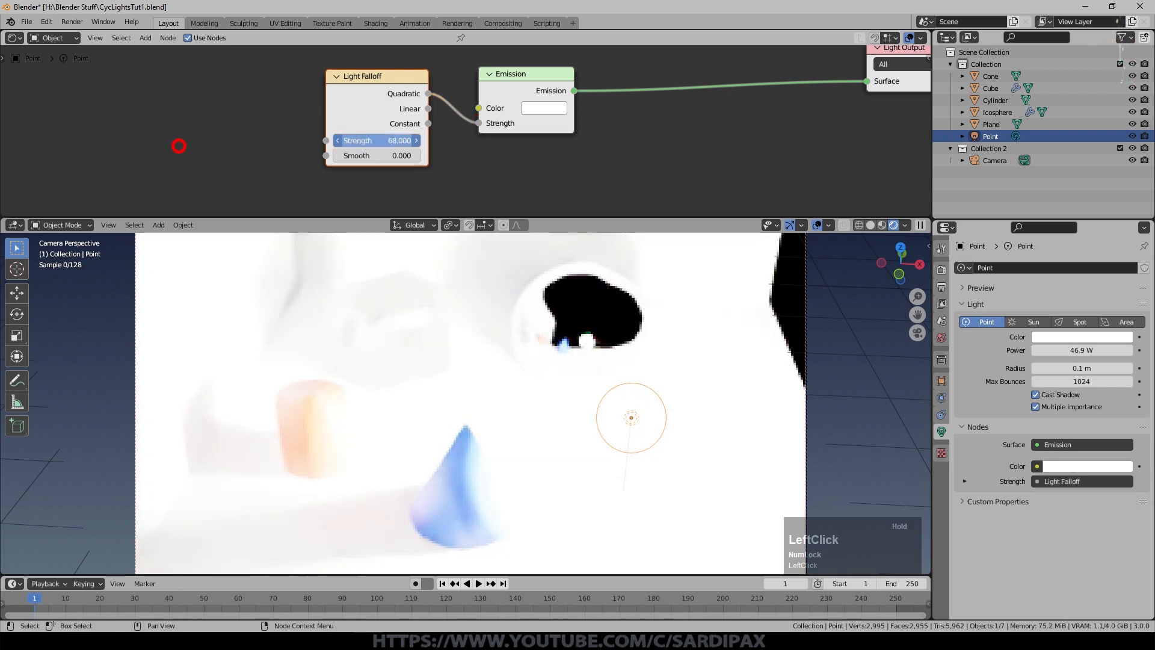
click(396, 140)
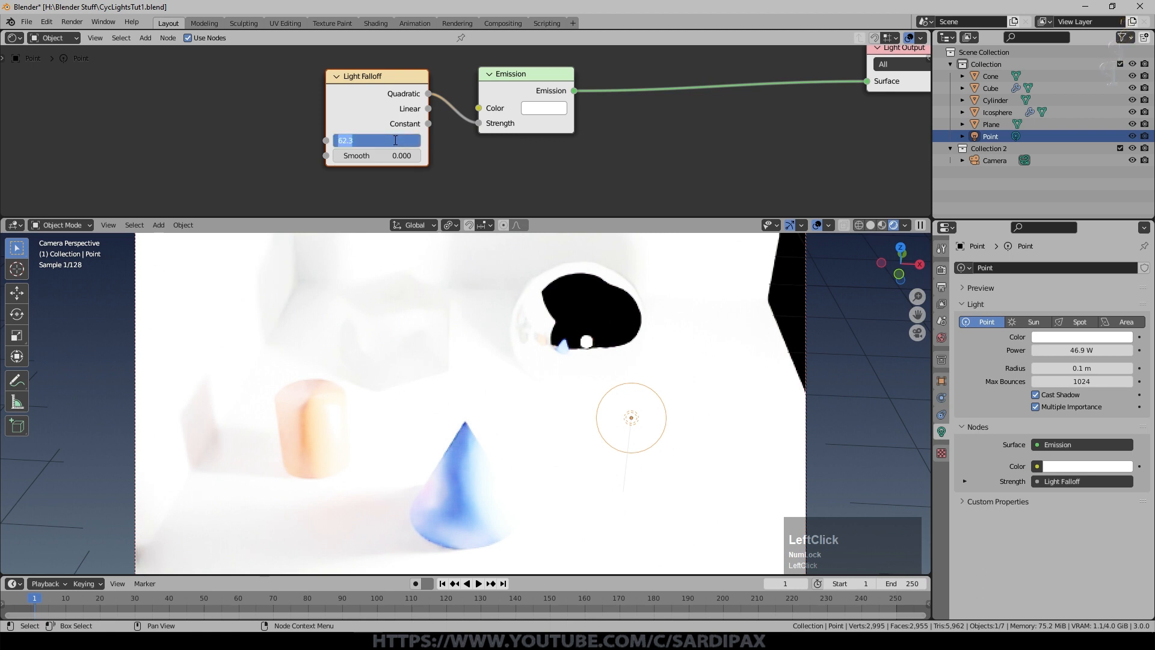
text(50)
key(KP_Enter)
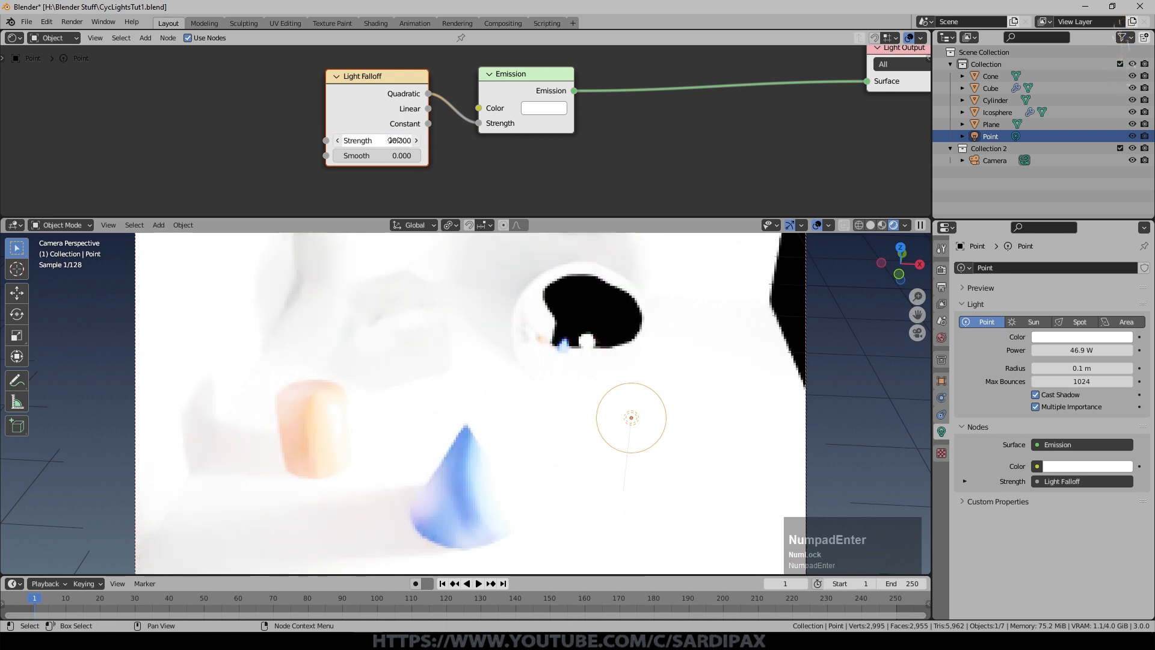
click(397, 141)
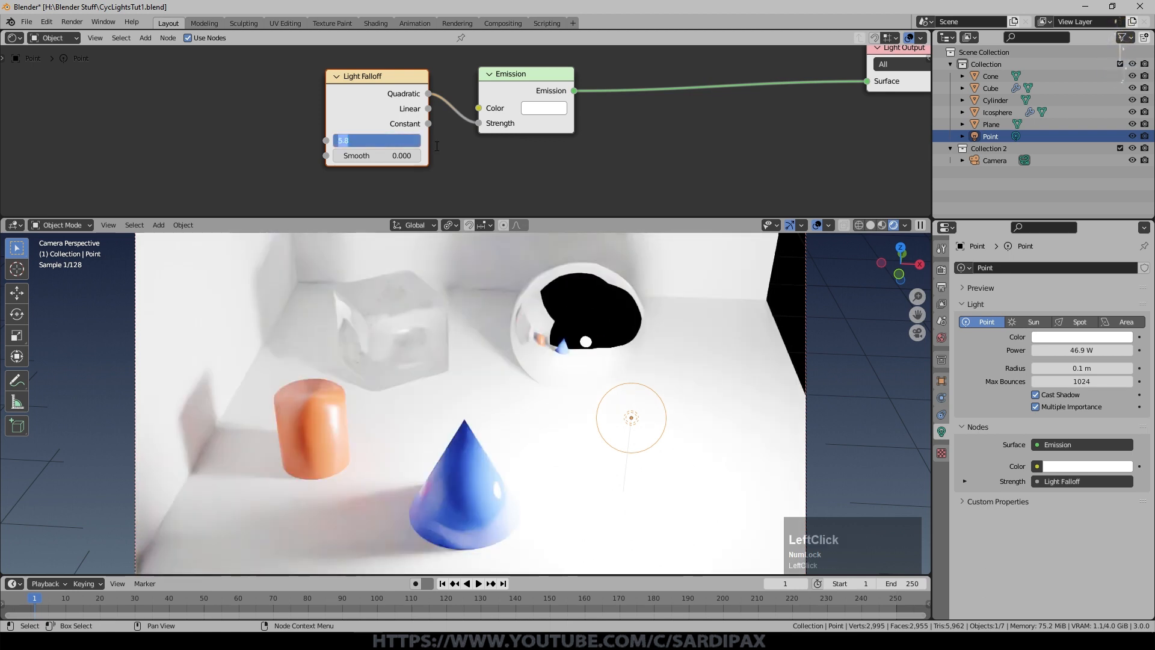
text(1)
key(KP_Enter)
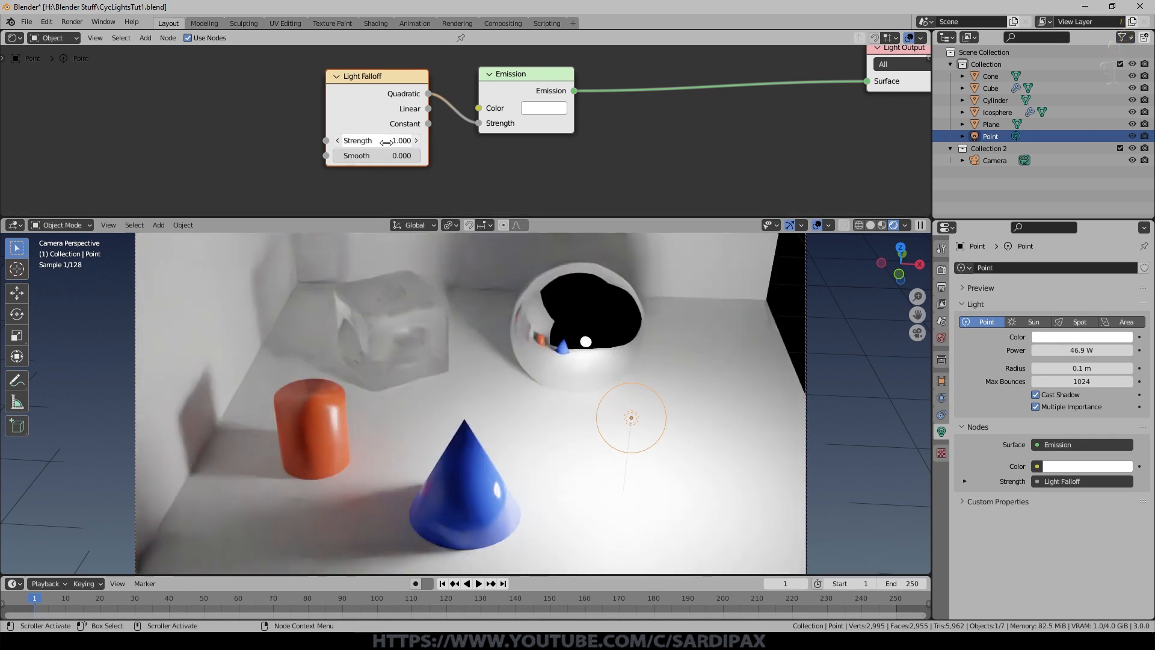
- Set the Light Falloff node's strength to 0.1
click(383, 143)
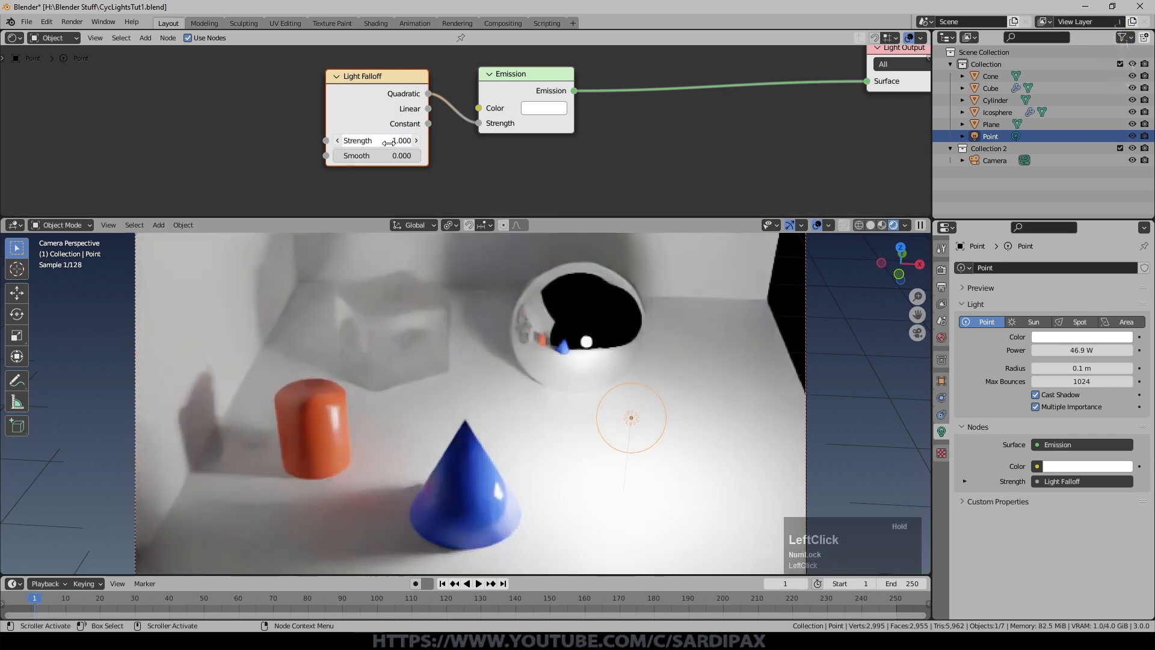
text(0.1)
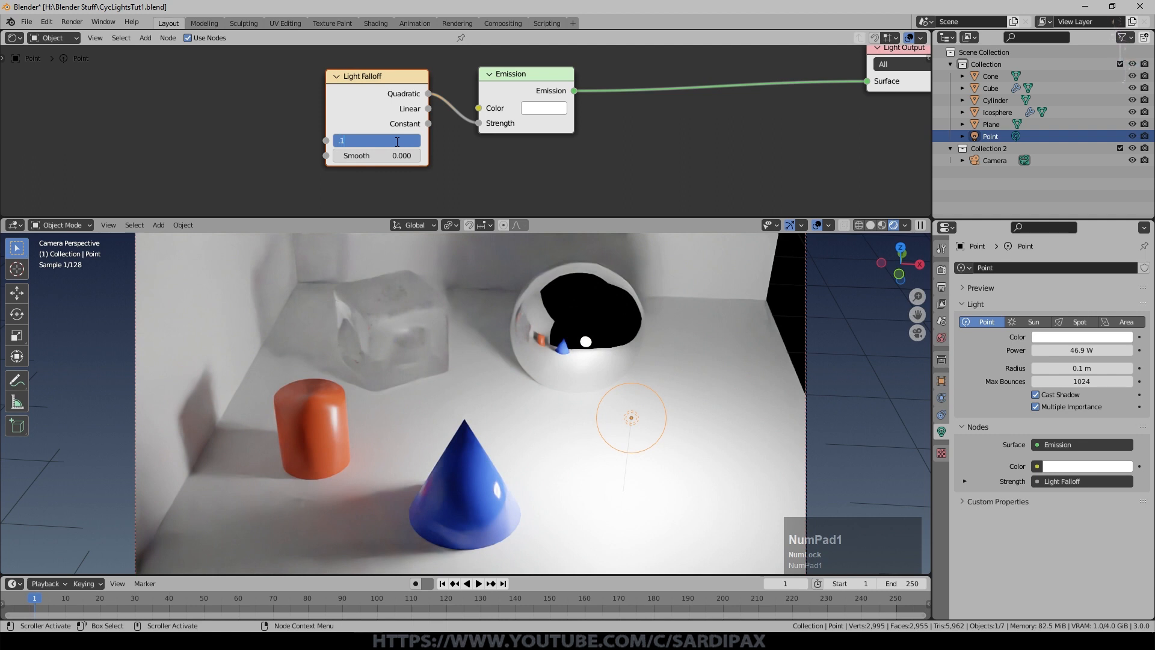
key(KP_Enter)
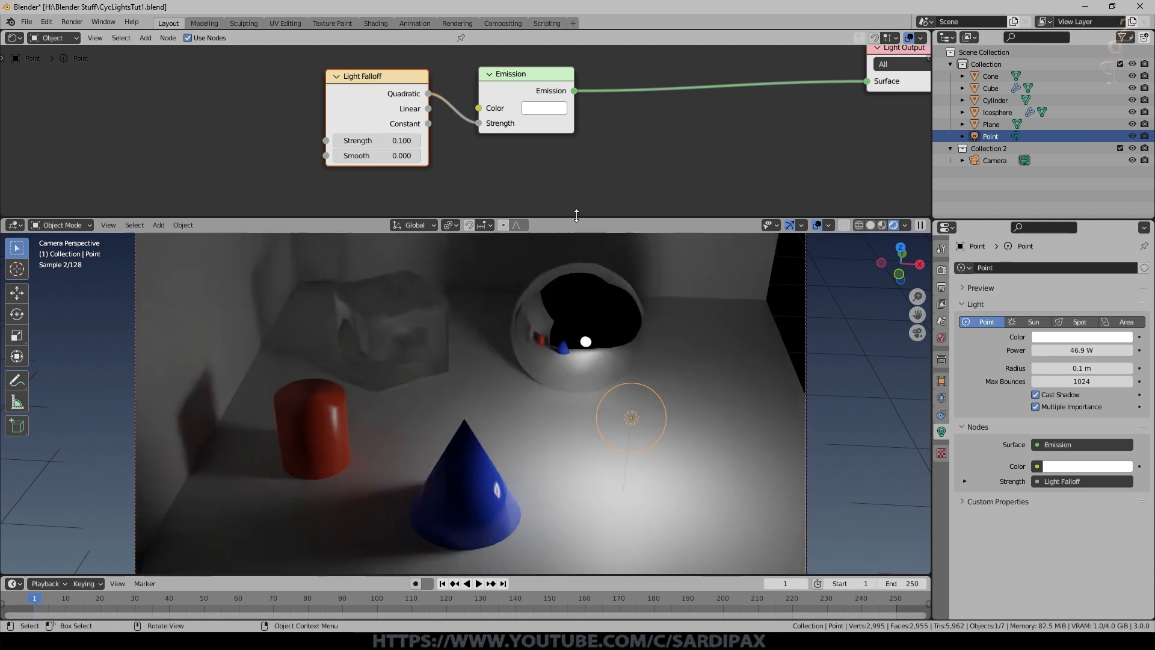
- Disconnect the Light Falloff node from the Emission node and set the Emission strength to 0.1
drag(478, 123, 526, 192)
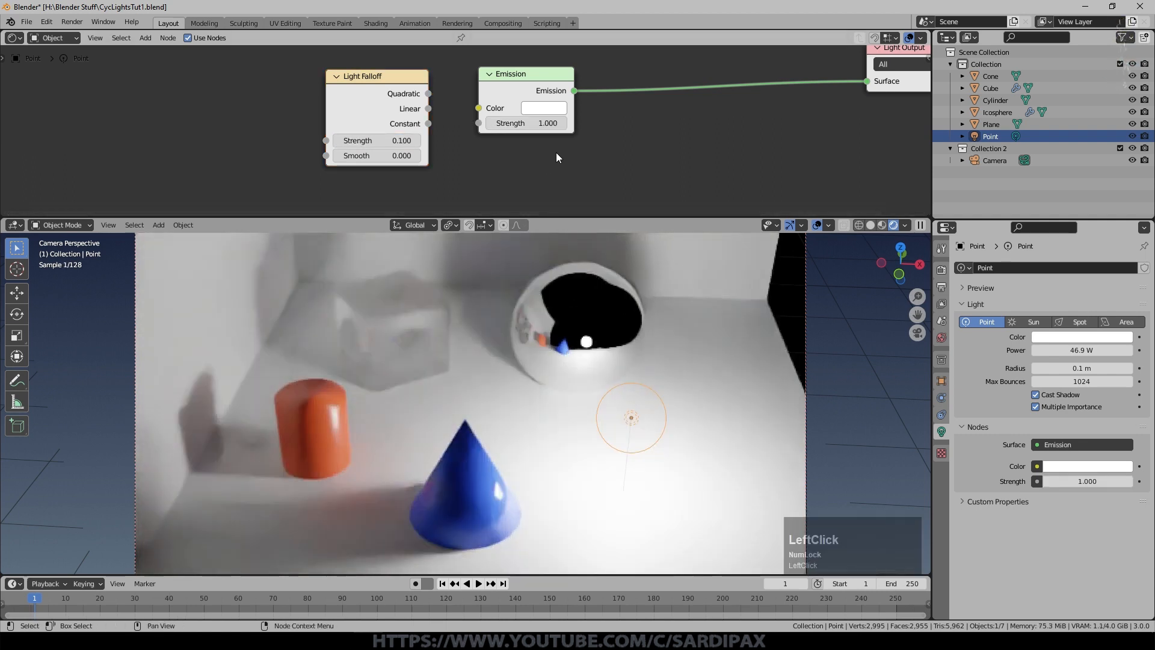
click(549, 125)
text(0.1)
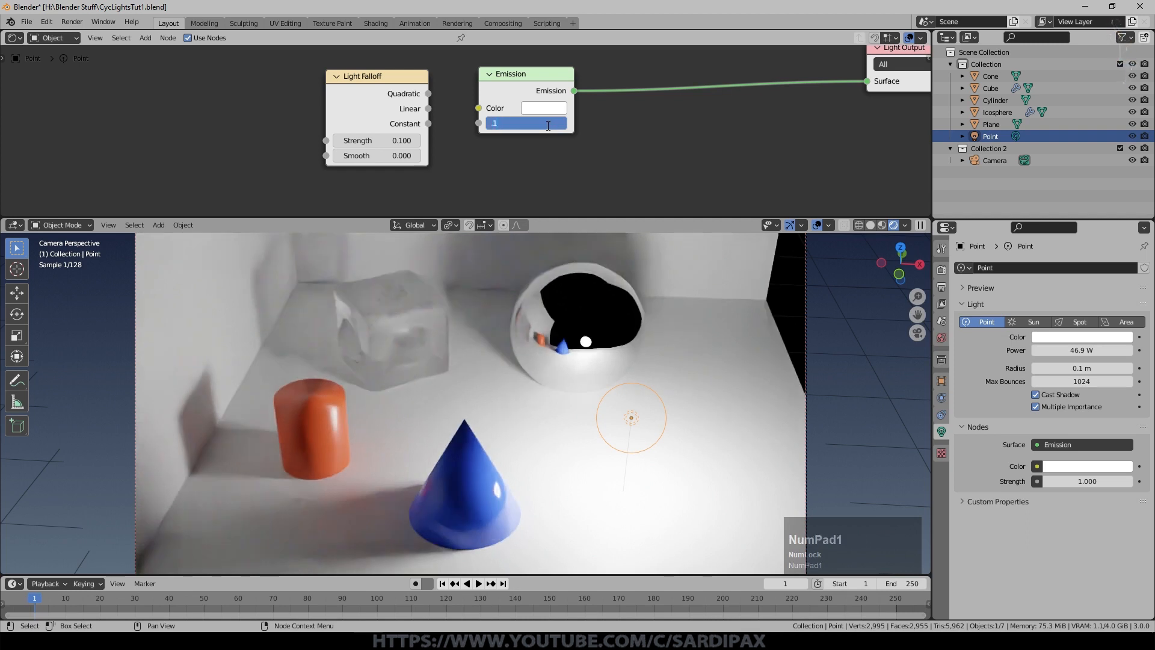
key(KP_Enter)
- Compare the Light Falloff node's Quadratic, Linear and Constant outputs by connecting them in turn to the Emission strength
drag(428, 93, 479, 123)
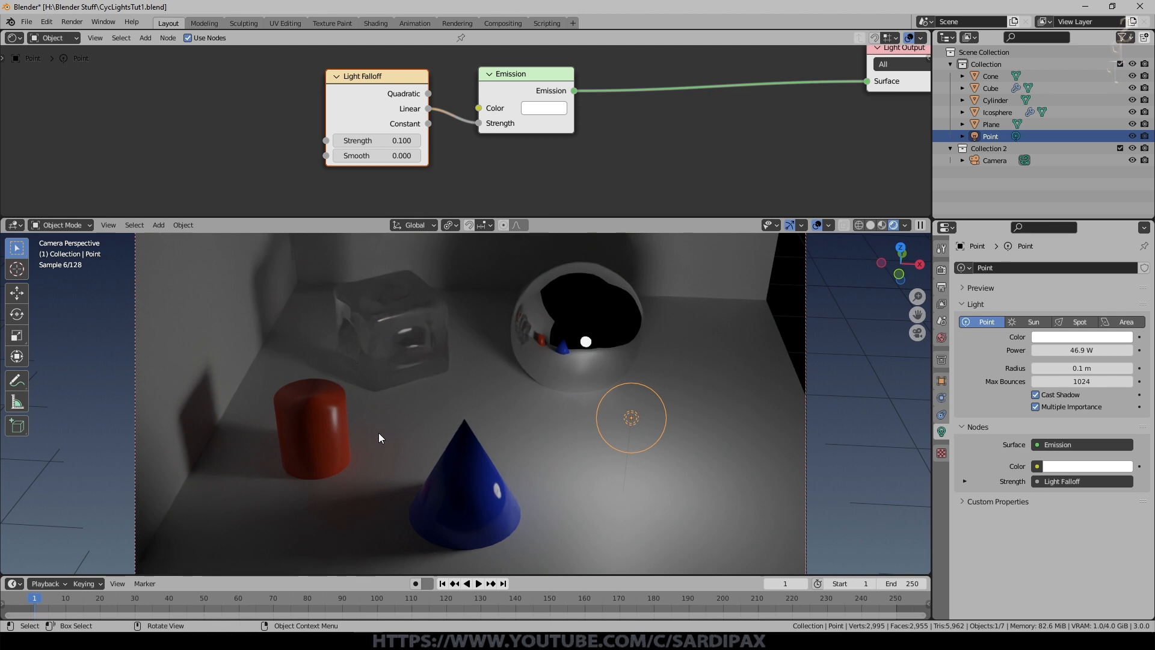
drag(428, 123, 478, 123)
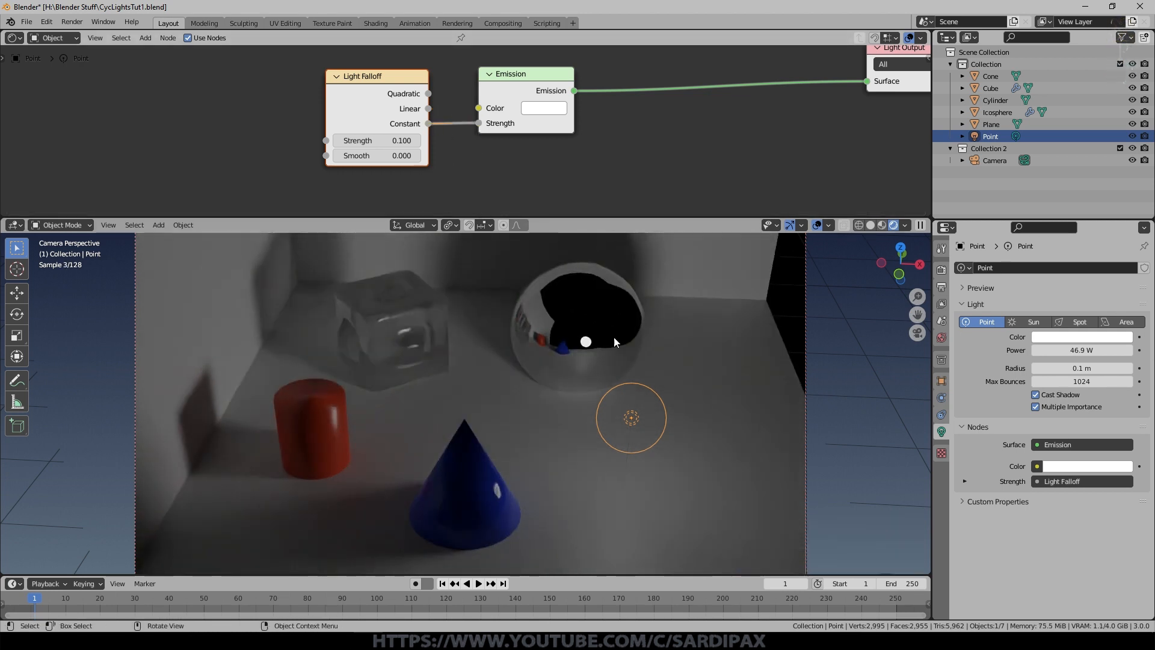
drag(428, 108, 478, 122)
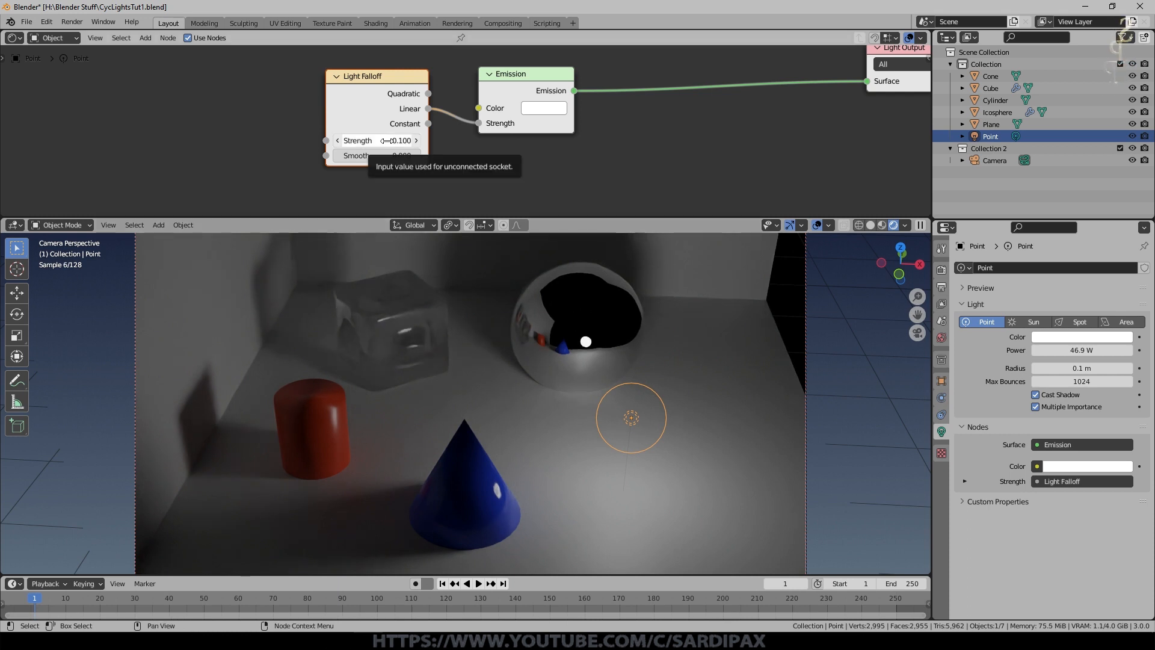
- Set the Light Falloff node's smooth value to 1.8 and its strength to 0.6, using the Quadratic output
drag(386, 156, 411, 165)
drag(391, 142, 399, 154)
scroll(658, 395, down, 3)
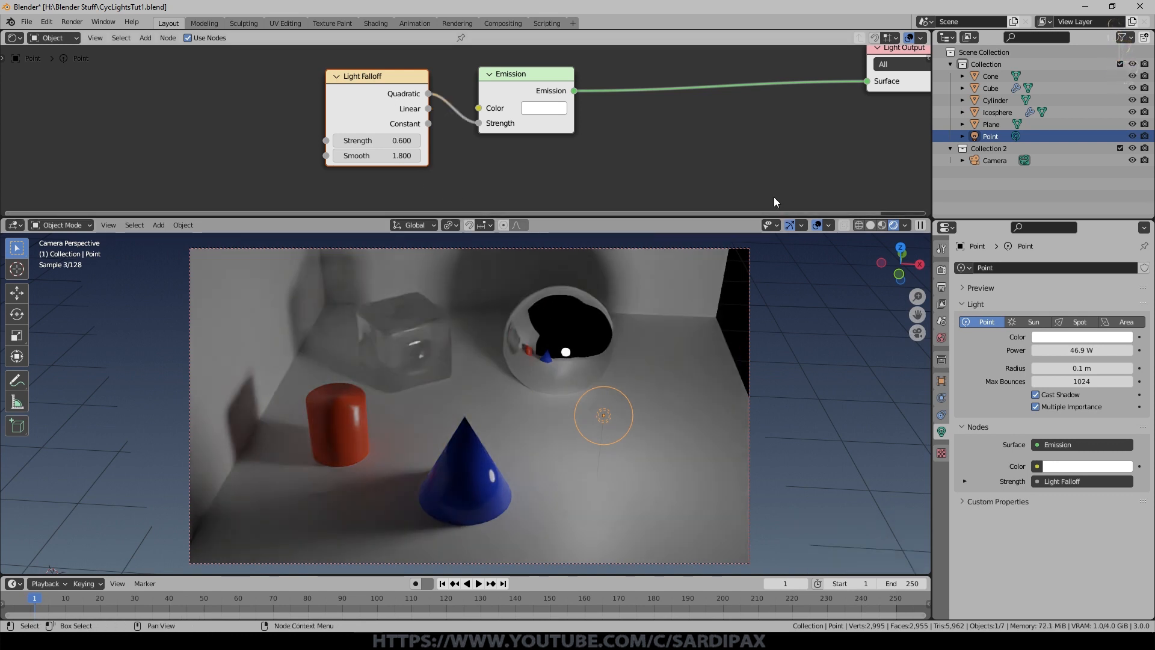
- Delete the Light Falloff node and close the Shader Editor area so the 3D viewport fills the space
drag(356, 77, 267, 79)
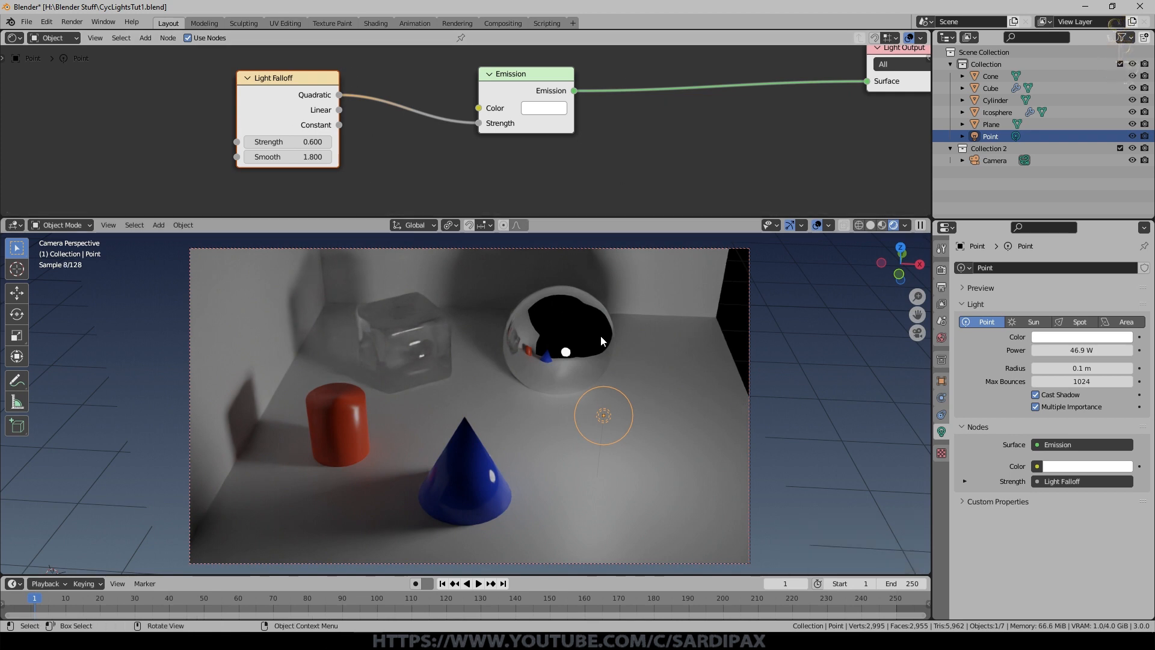
click(245, 84)
key(Delete)
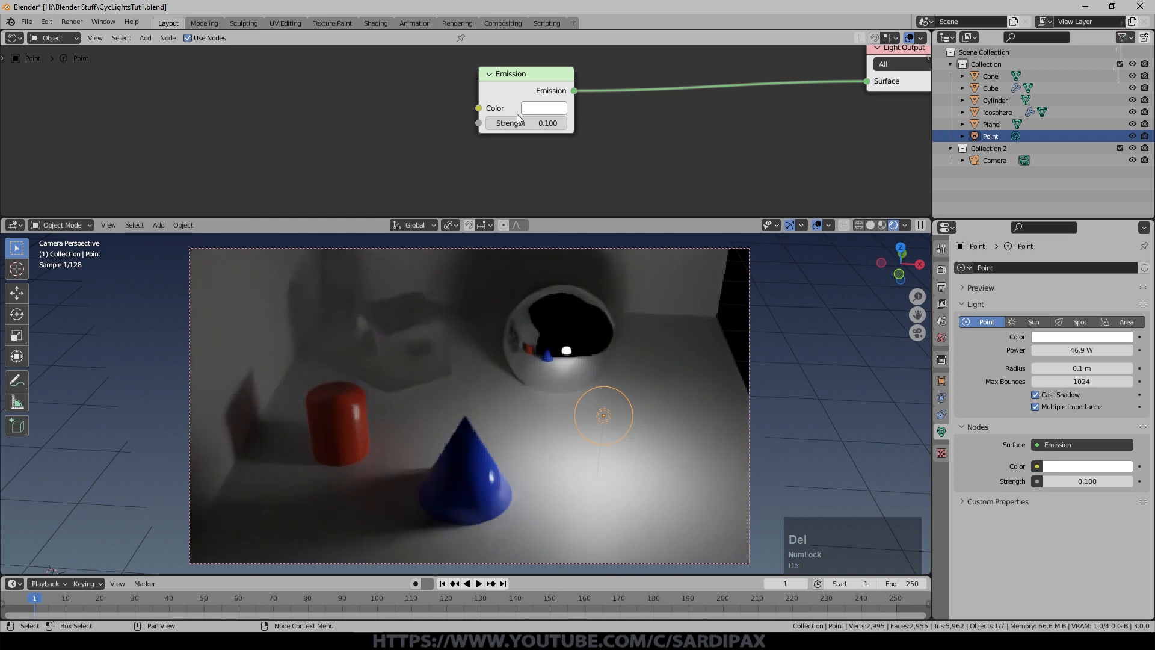
drag(930, 216, 903, 154)
scroll(816, 342, up, 1)
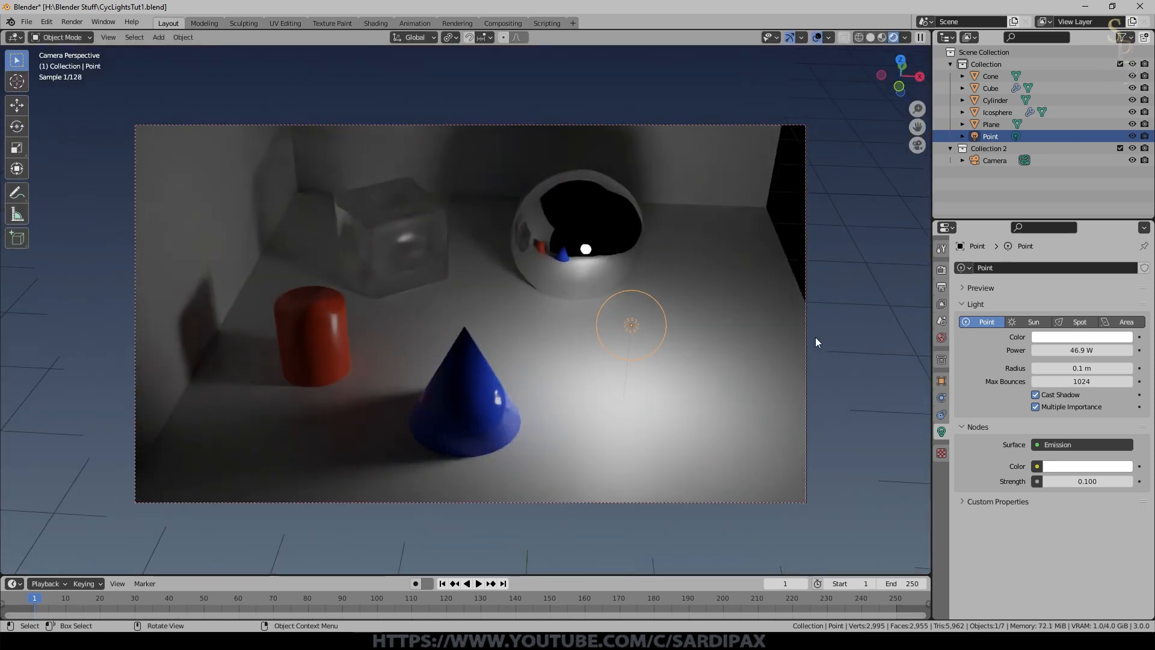
- Change the point light to a Sun light and set its strength to 10
click(1033, 323)
scroll(783, 337, down, 1)
click(1085, 350)
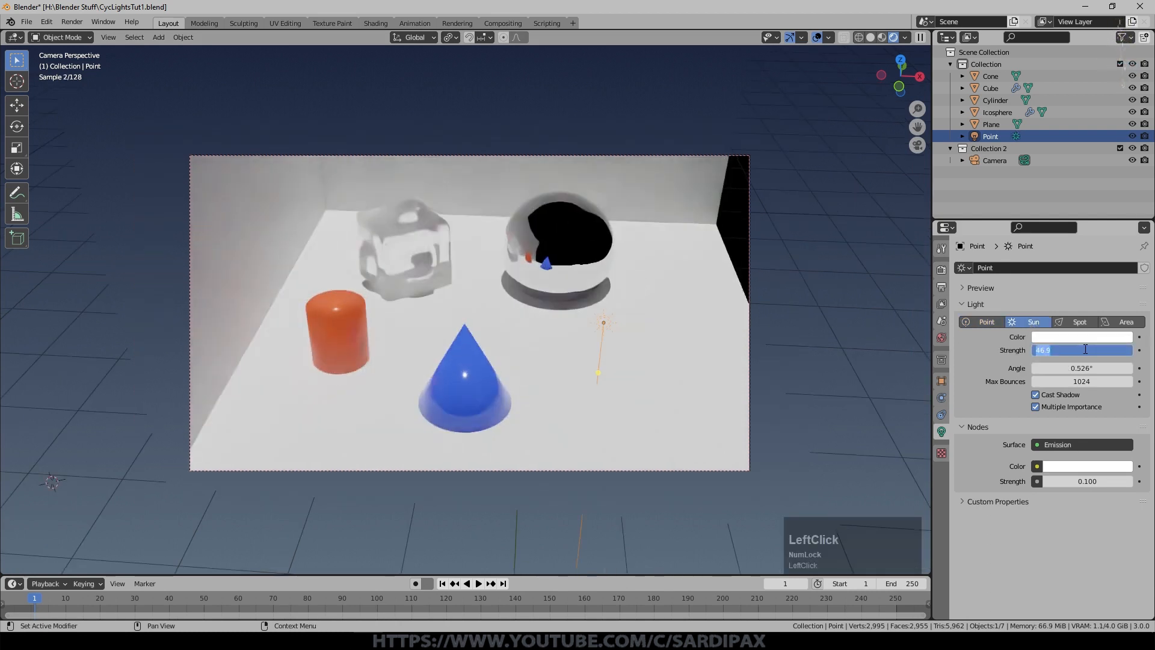
text(10)
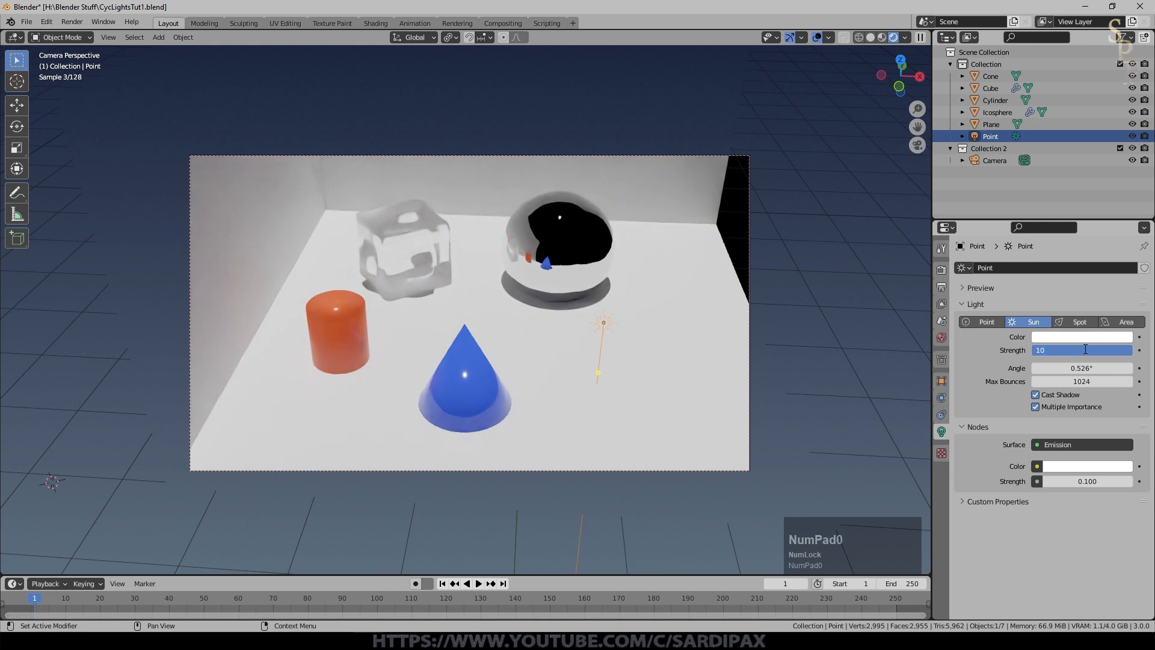
key(KP_Enter)
- In a solid-shaded front view, move the sun light above and to the right of the backdrop plane
scroll(624, 351, down, 1)
key(KP_1)
click(882, 37)
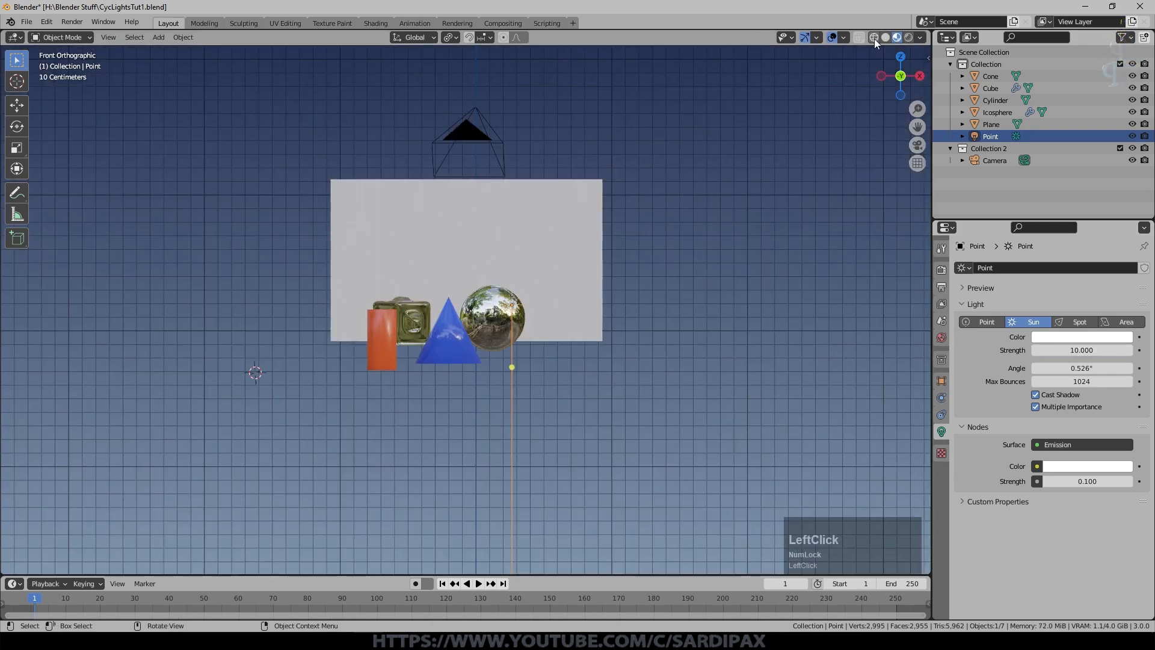
key(g)
click(701, 286)
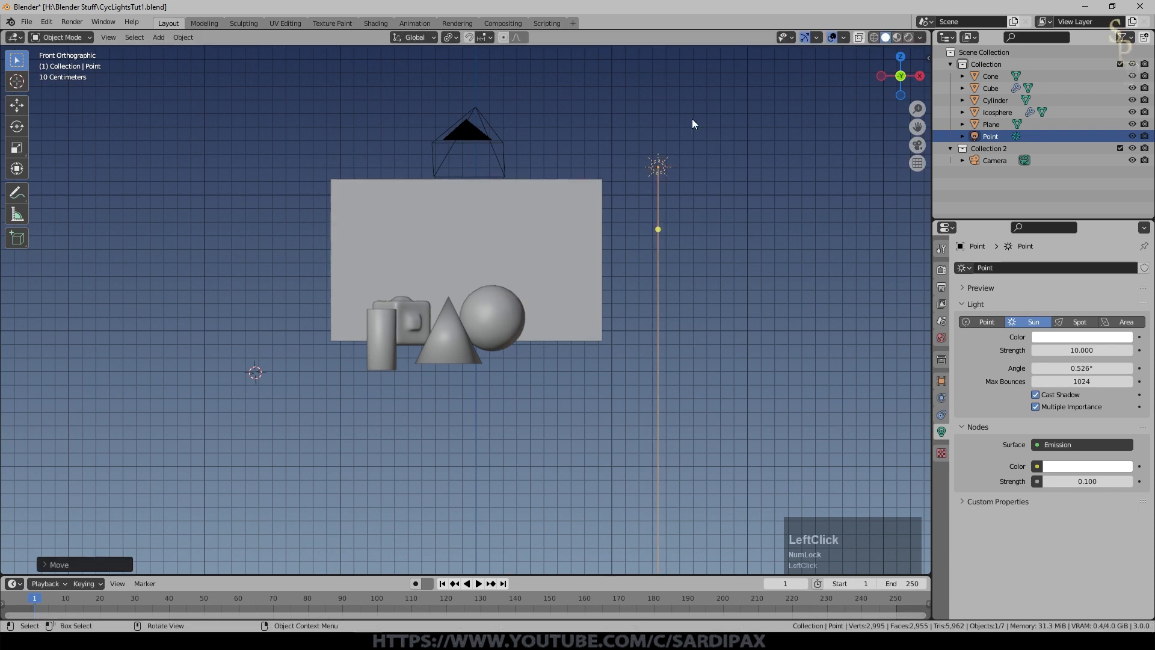
- Aim the sun light diagonally down across the objects and show the rendered result through the camera
shift+middle_drag(750, 237, 671, 175)
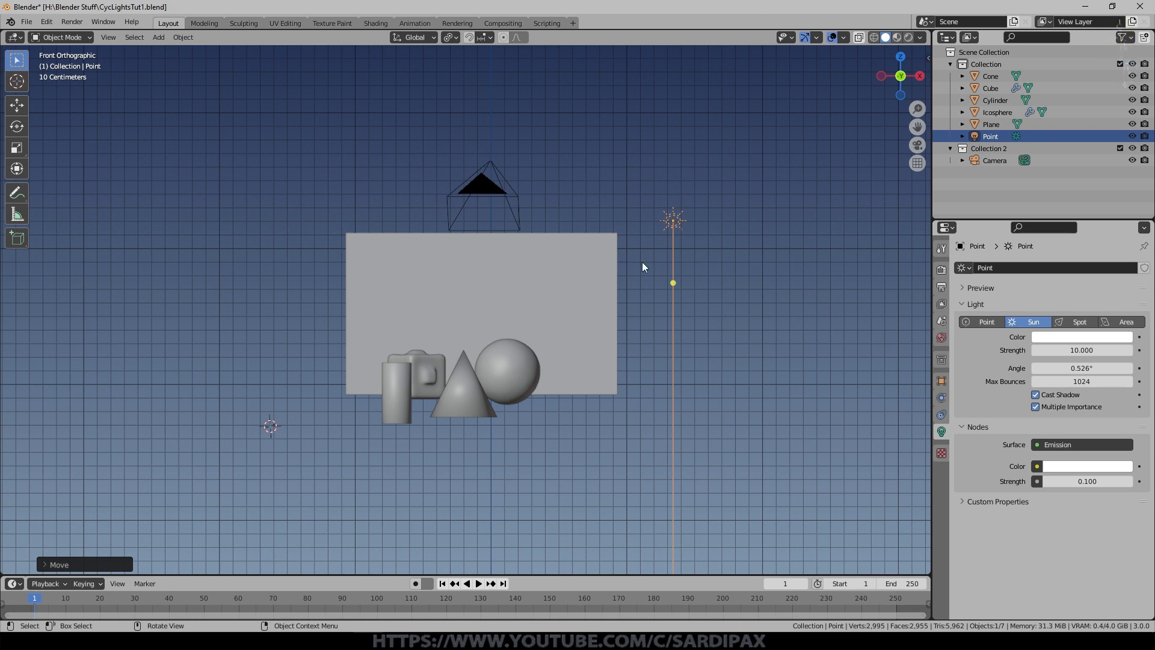
drag(673, 283, 536, 389)
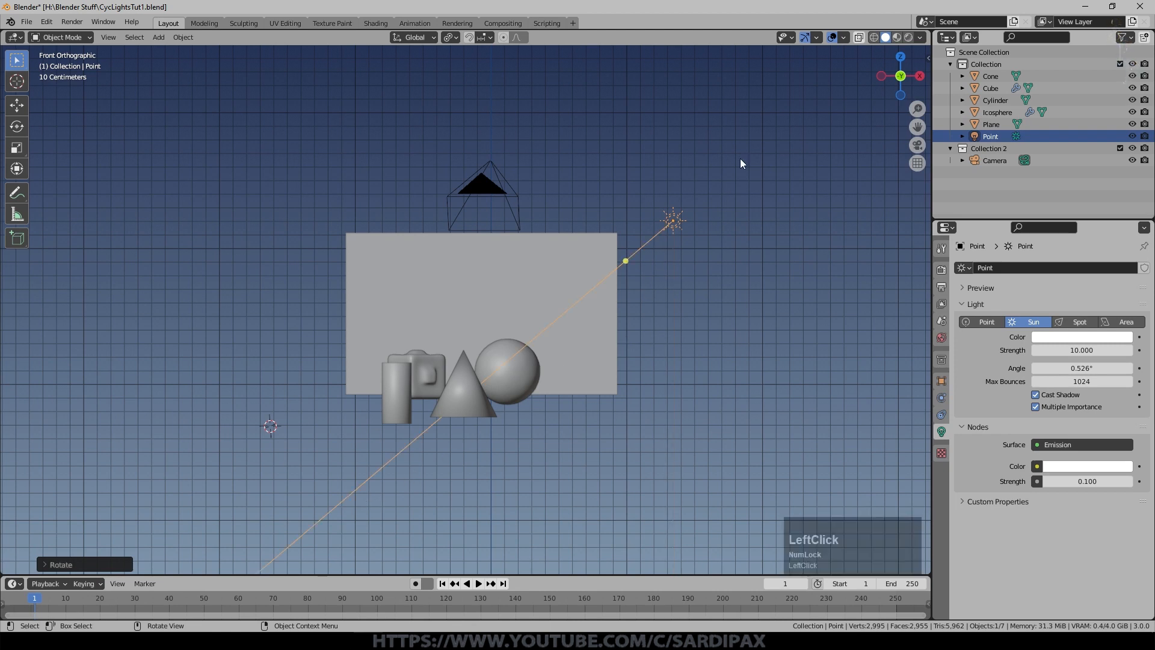
middle_drag(638, 346, 653, 379)
click(910, 37)
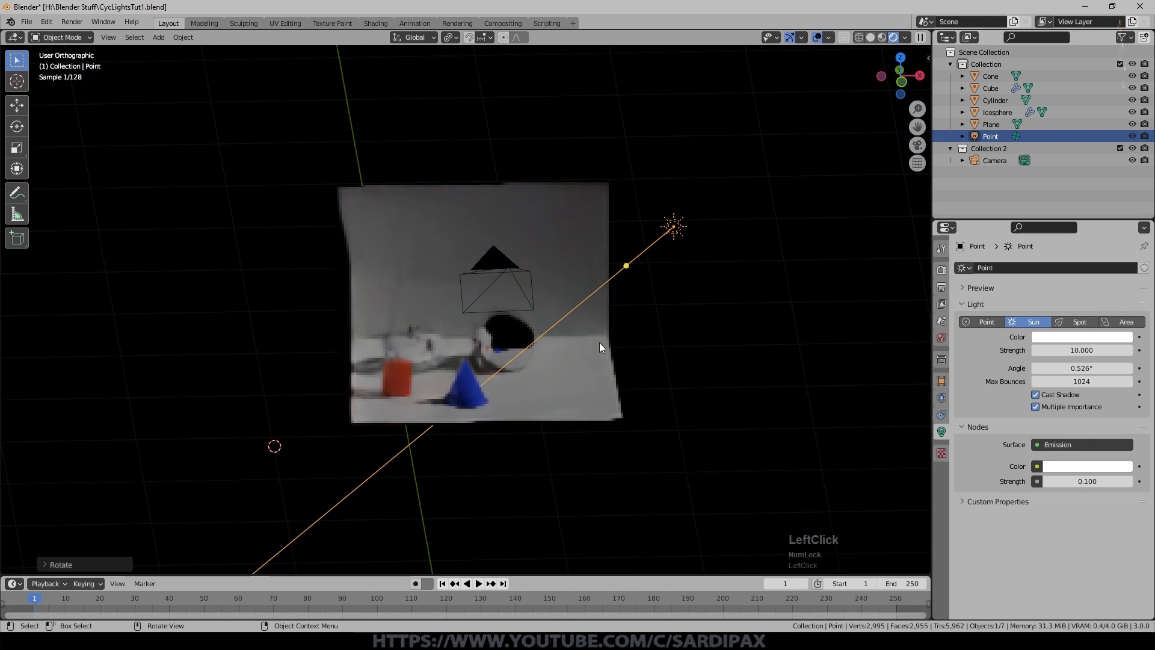
scroll(600, 342, up, 3)
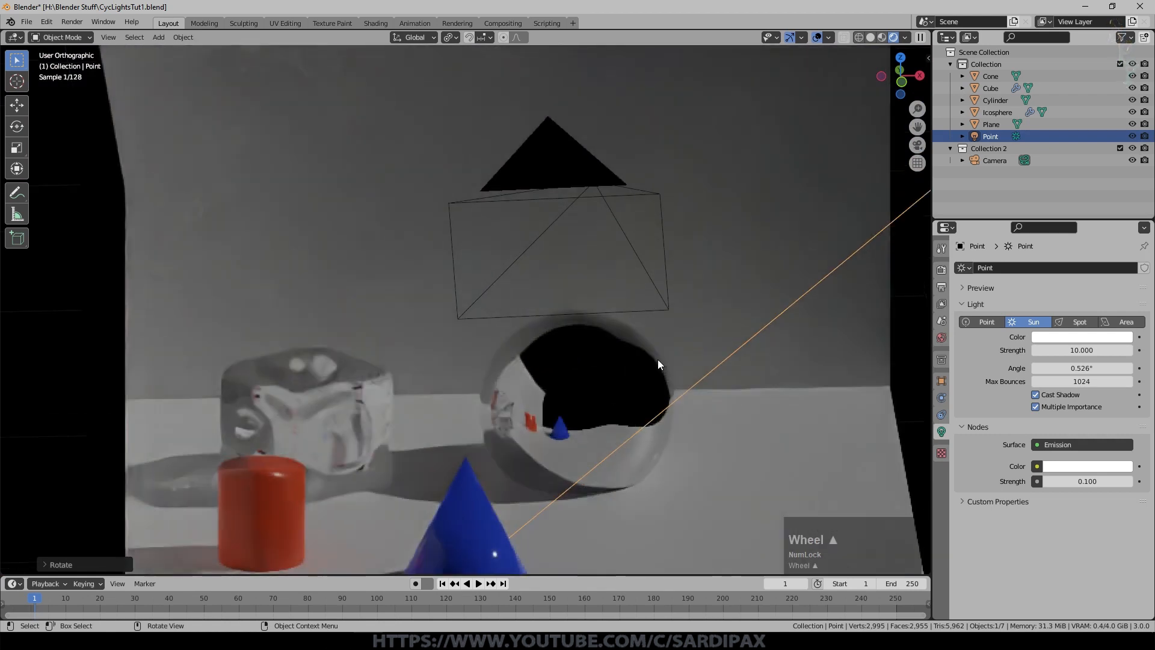
key(KP_0)
shift+middle_drag(546, 323, 558, 353)
scroll(558, 355, up, 2)
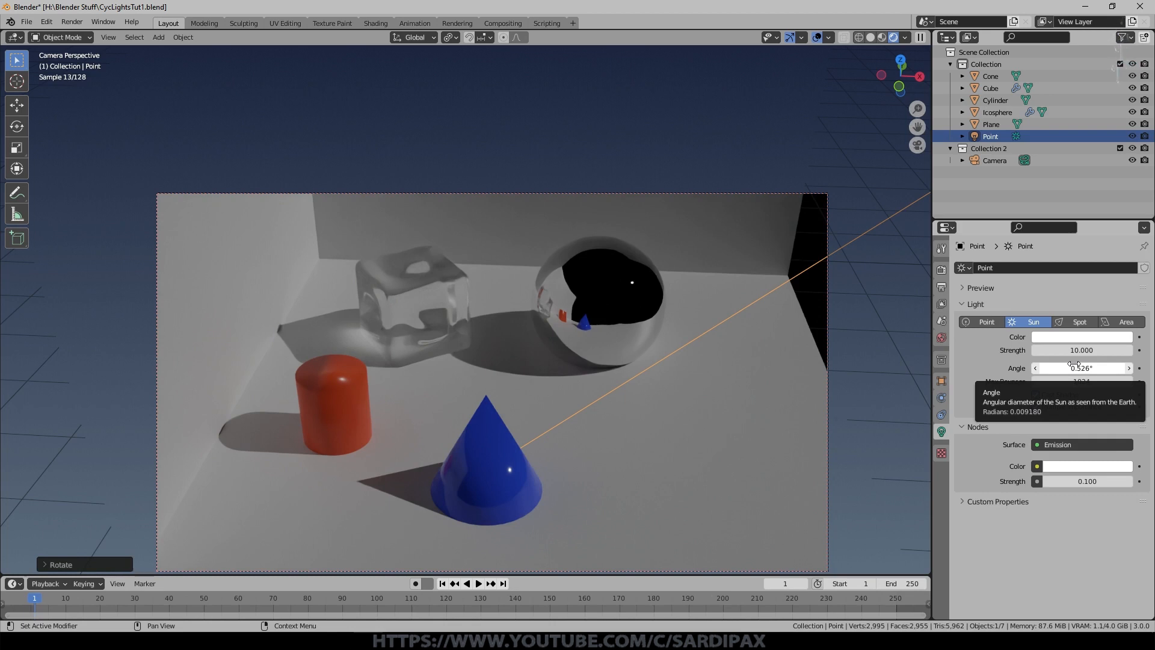
- Set the sun light's angle to 0° and check the shadow edges in the rendered camera view
click(1074, 366)
text(0)
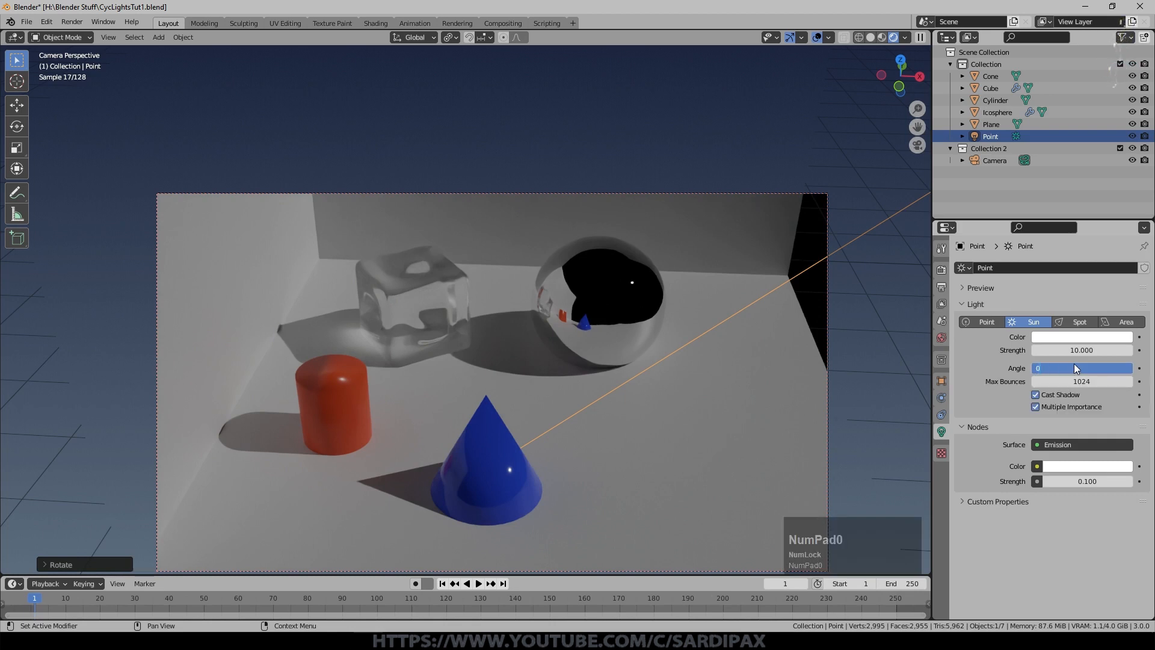
key(KP_Enter)
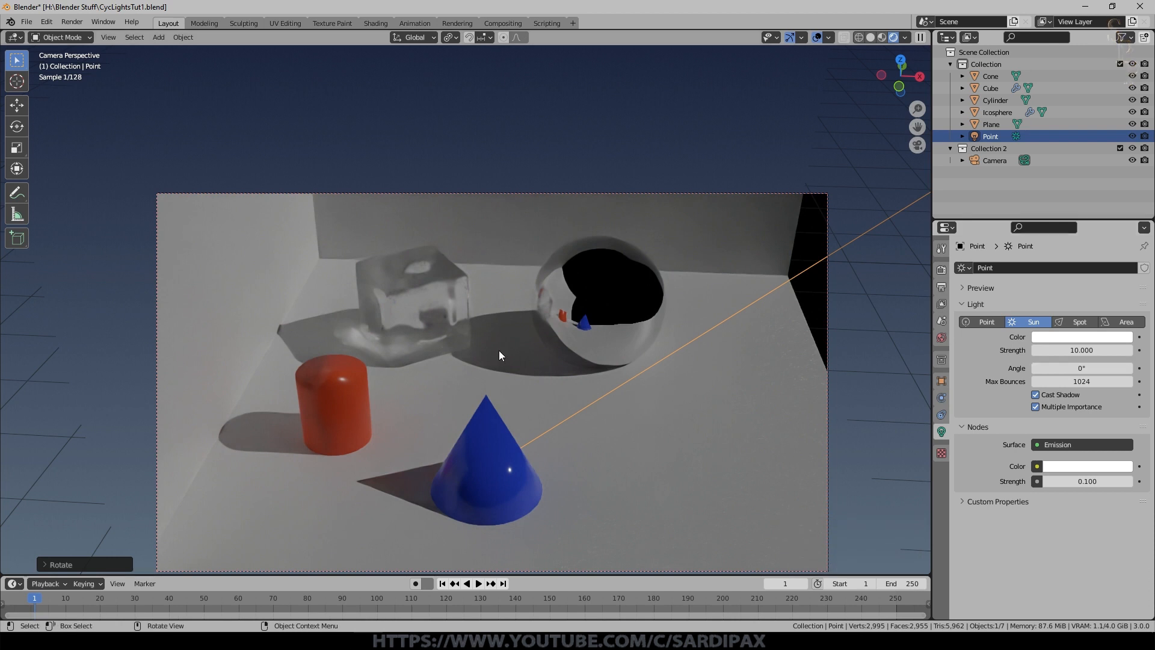
scroll(500, 348, up, 8)
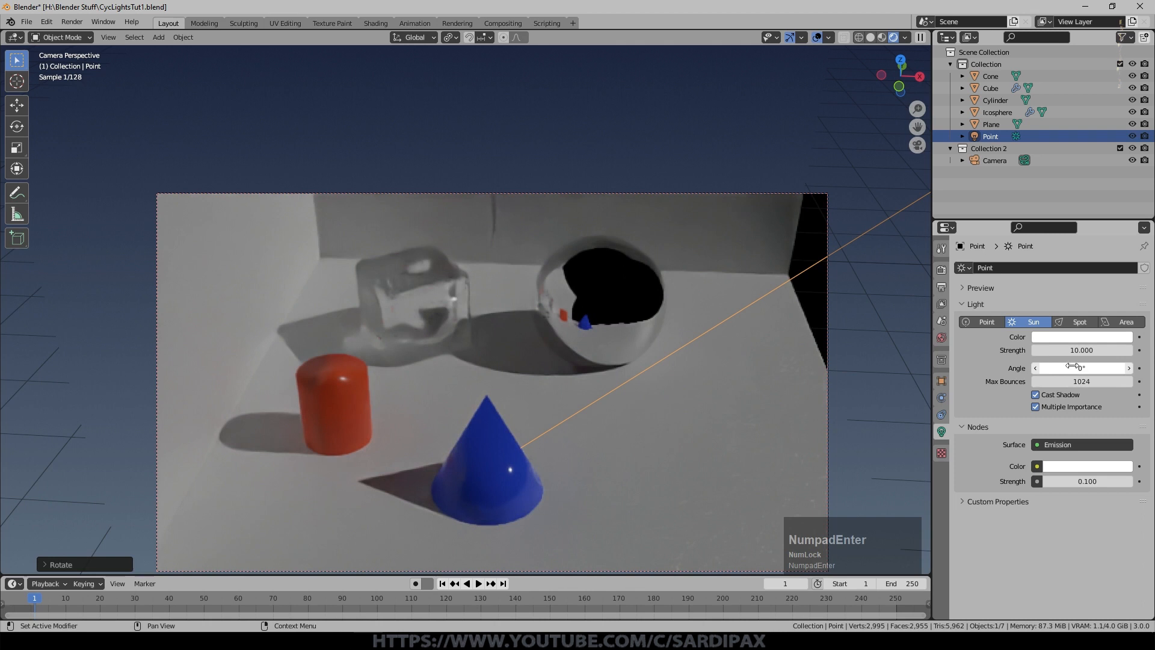
- Raise the sun light's angle to 180° and try entering 360°
drag(1076, 367, 1040, 351)
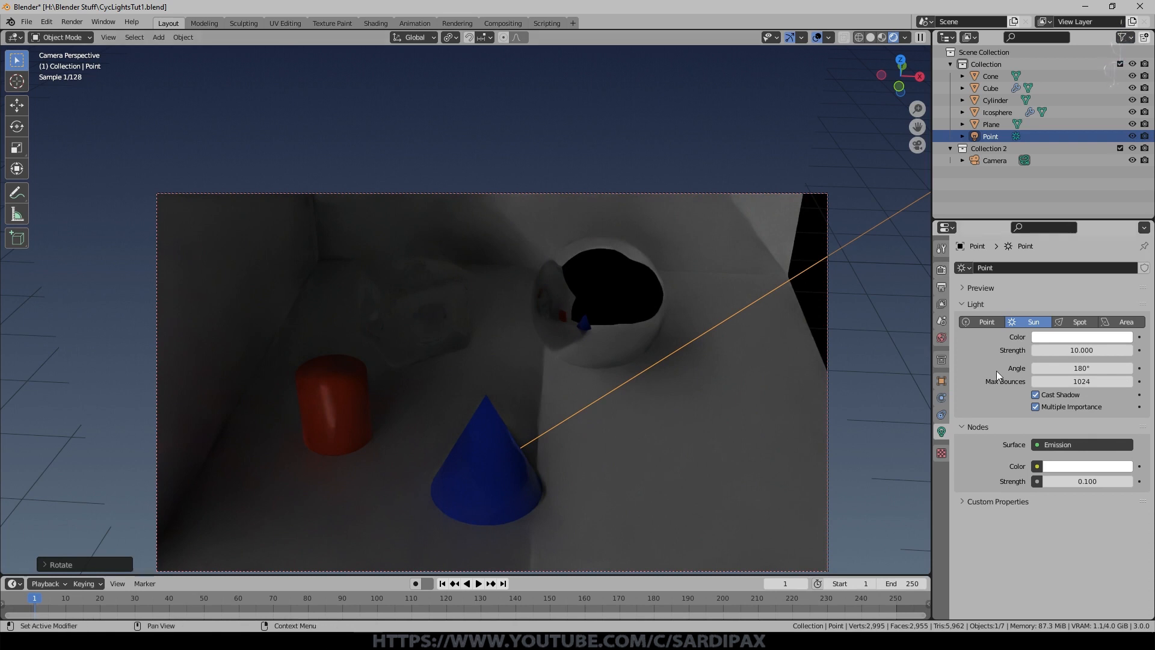
click(1068, 369)
text(360)
key(KP_Enter)
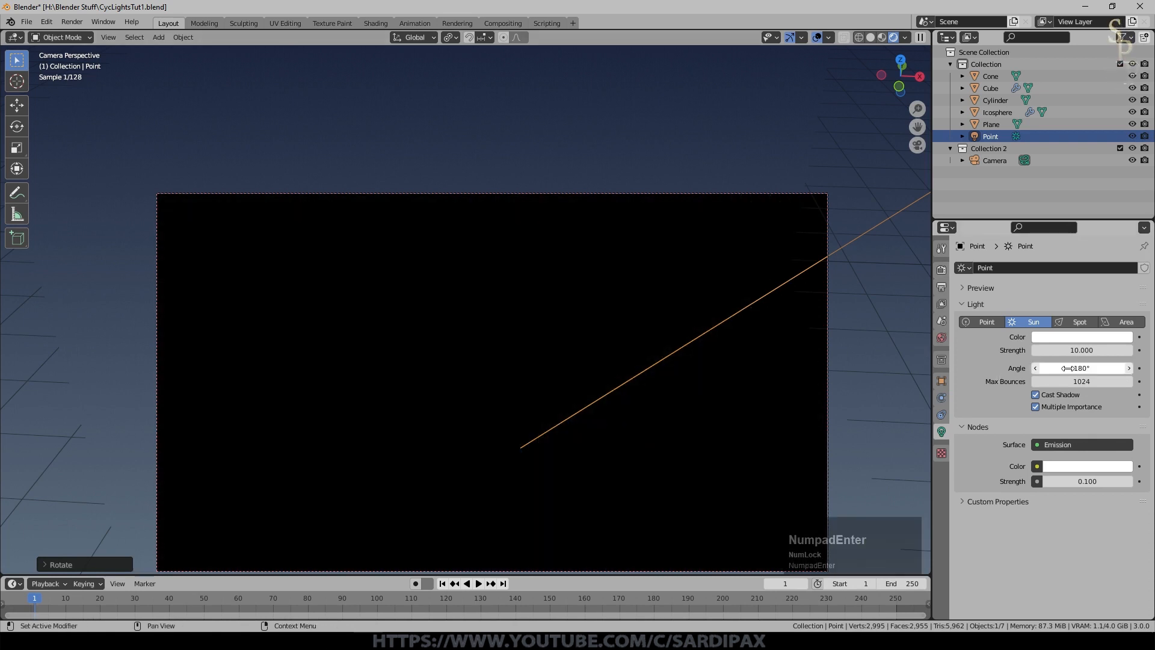
click(1068, 369)
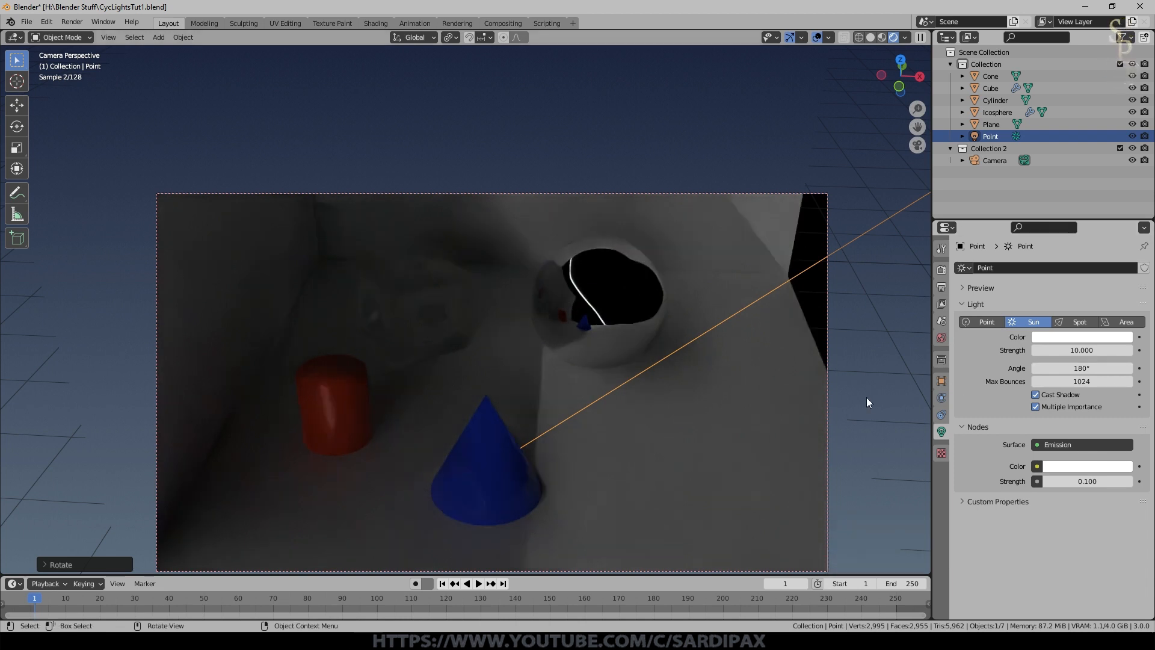
- Set the sun light's angle to 50° and examine the soft shadows and reflections on the glass cube and sphere
click(1091, 368)
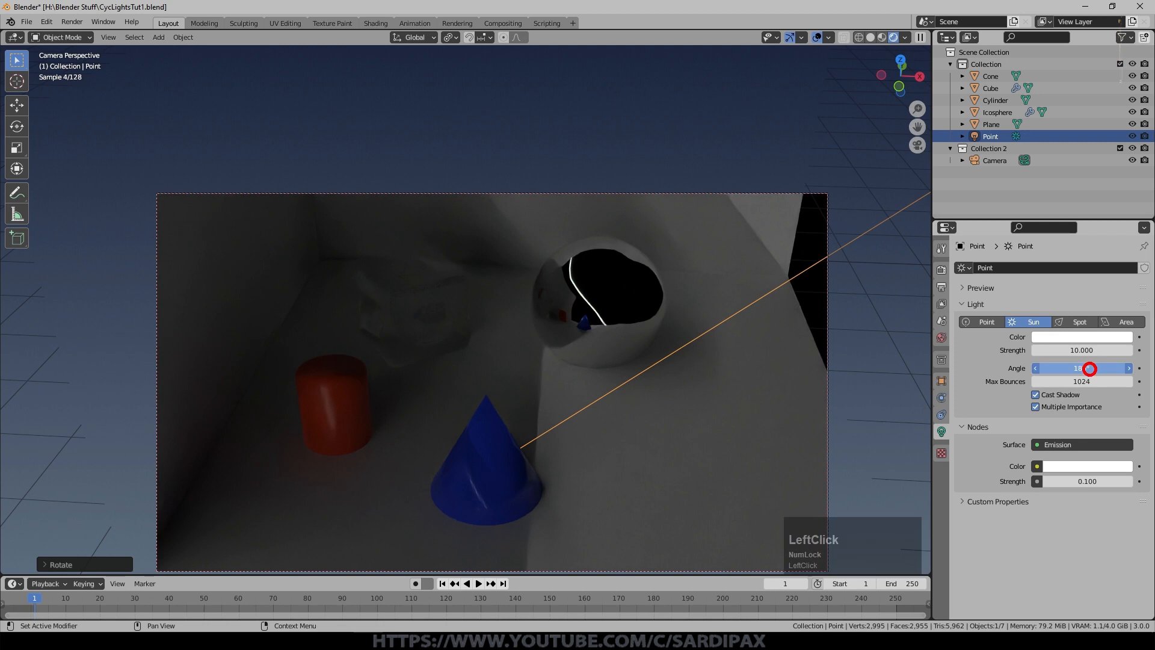
text(50)
key(KP_Enter)
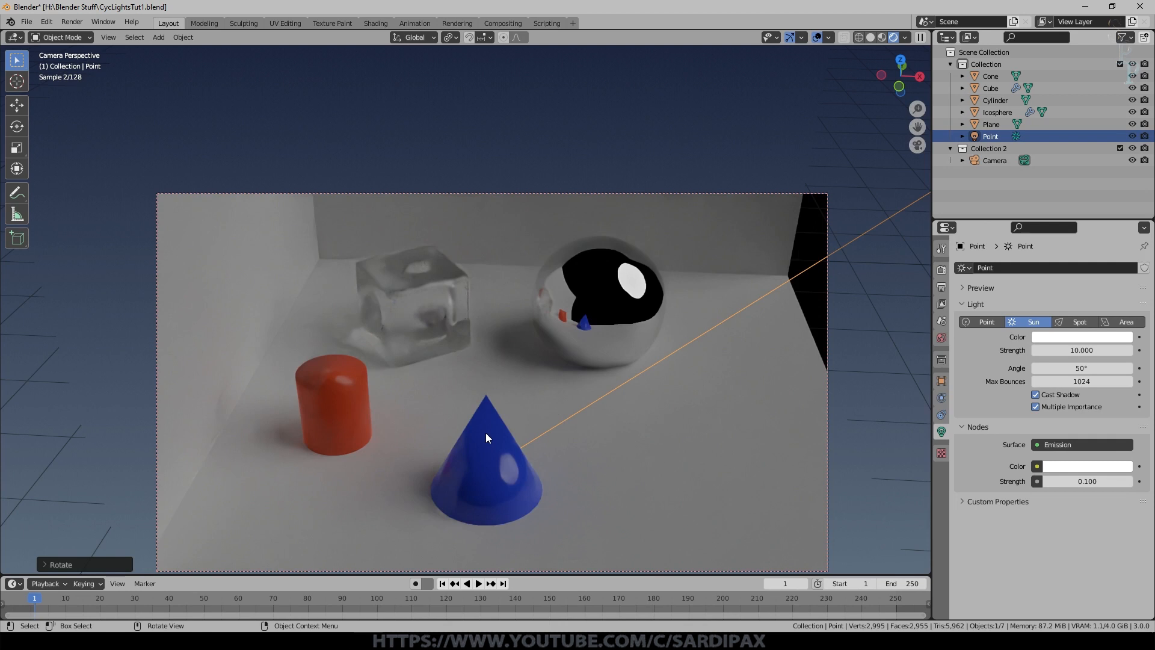
scroll(800, 310, up, 4)
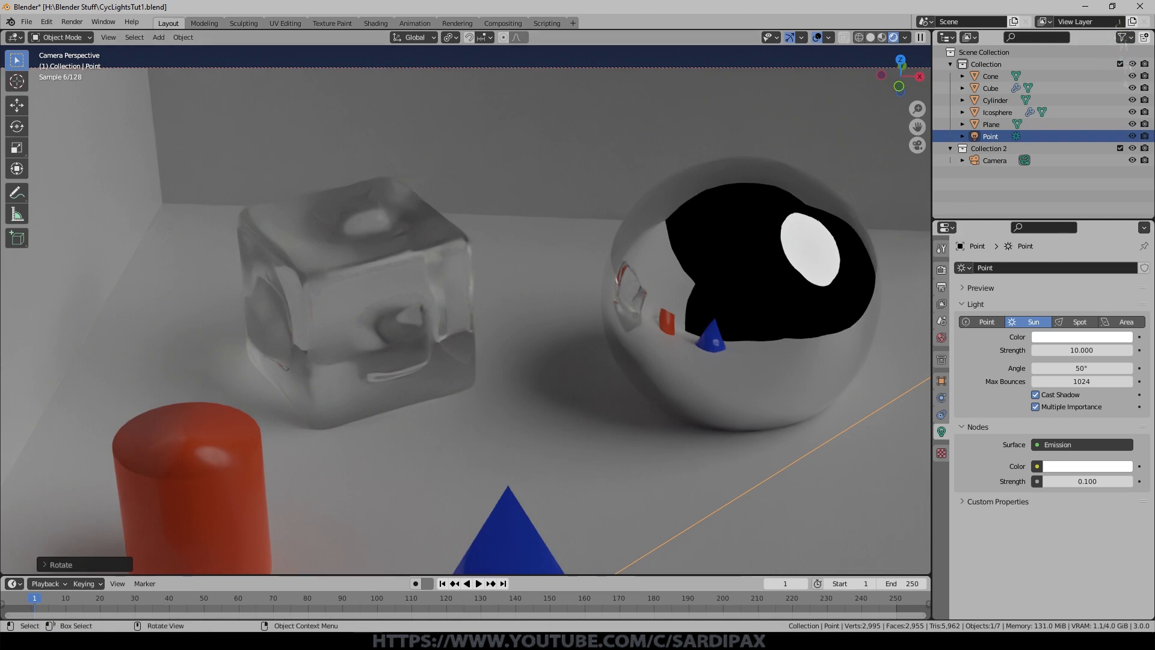
- Set the sun light's angle to 1°
click(1090, 370)
text(1)
key(KP_Enter)
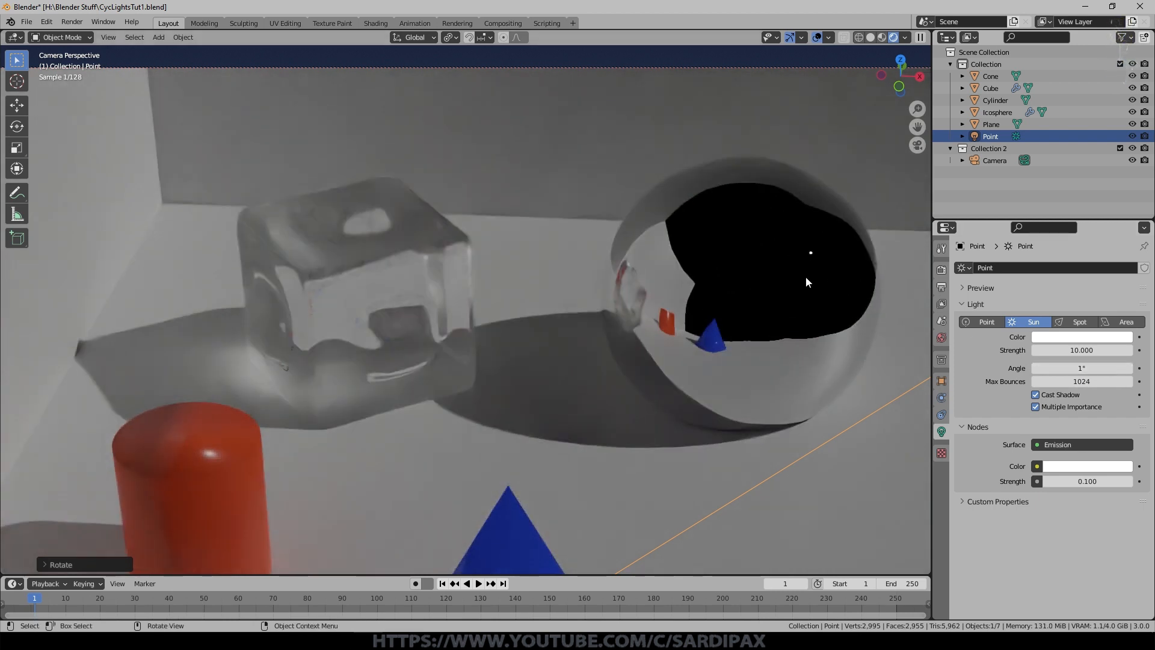
- Try a sun light angle of 42.5° for comparison and return it to 1°
drag(1078, 371, 180, 353)
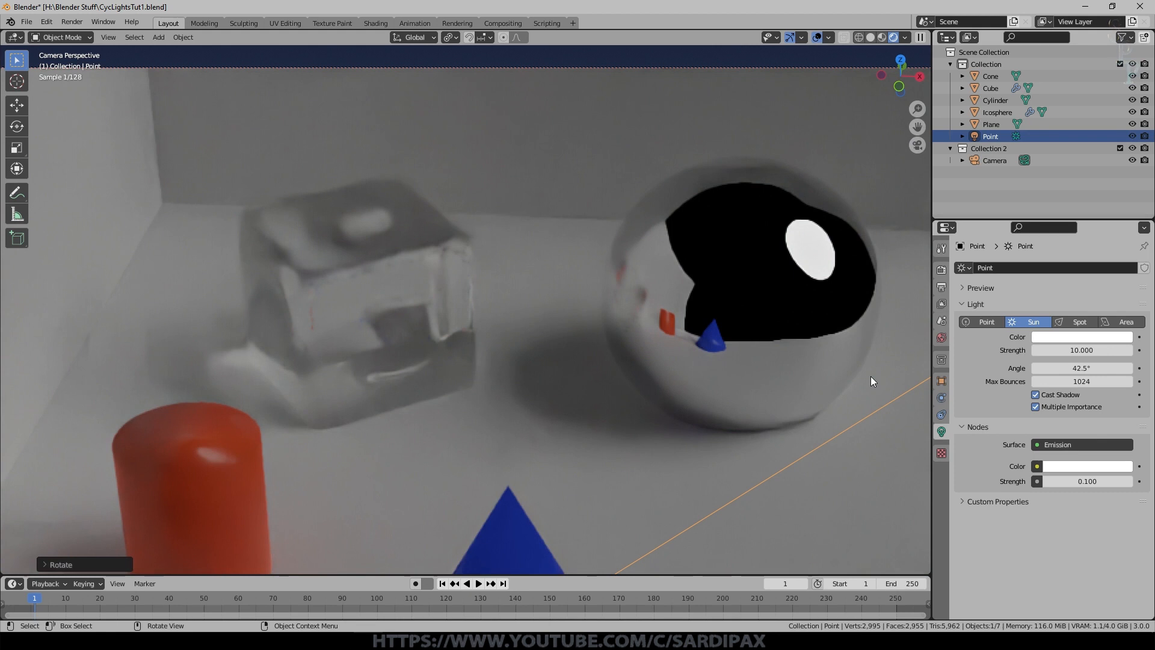
click(1083, 366)
text(1)
key(KP_Enter)
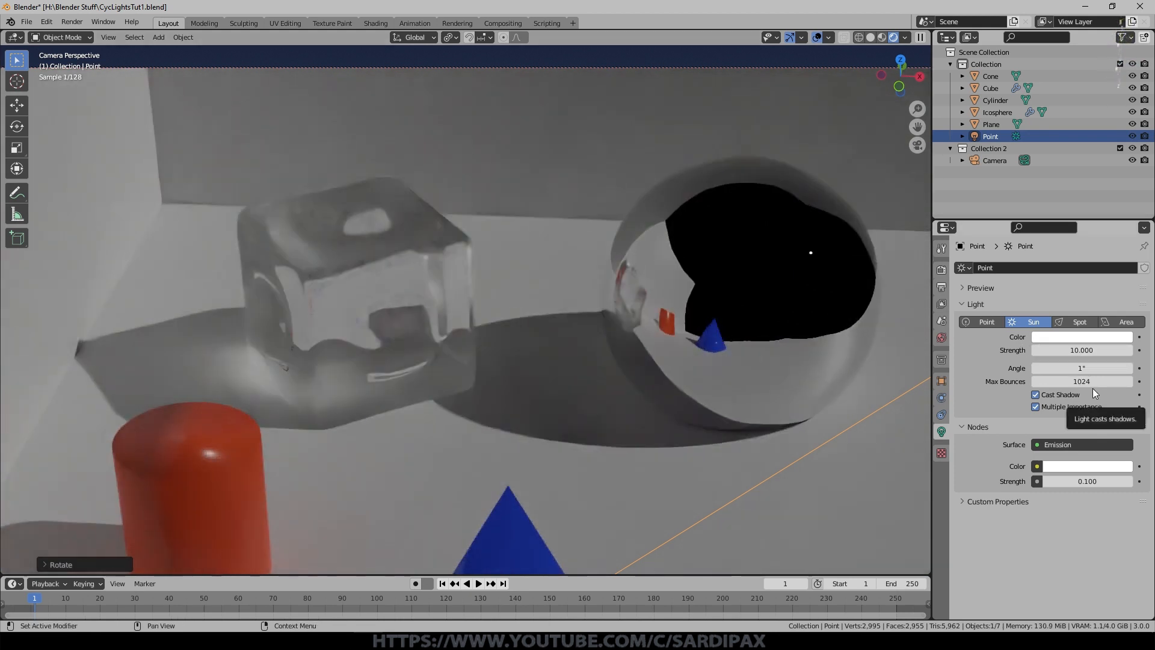
- Give the sun light's colour a faint warm tint with hue 0.124 and saturation 0.124
click(1080, 339)
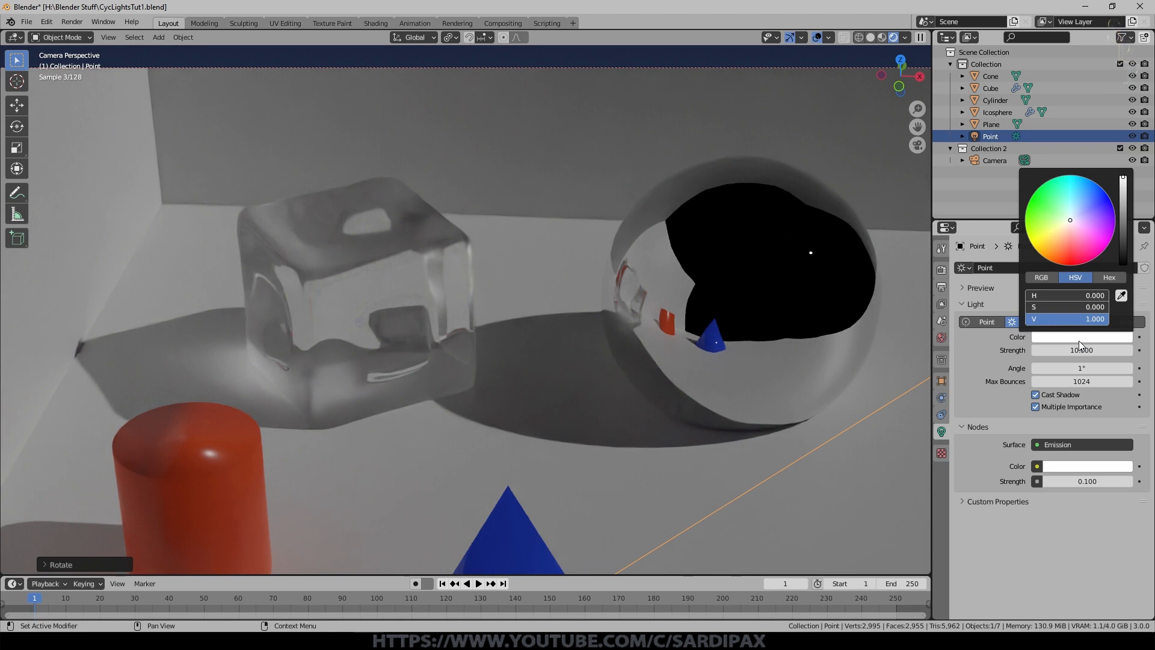
click(1075, 337)
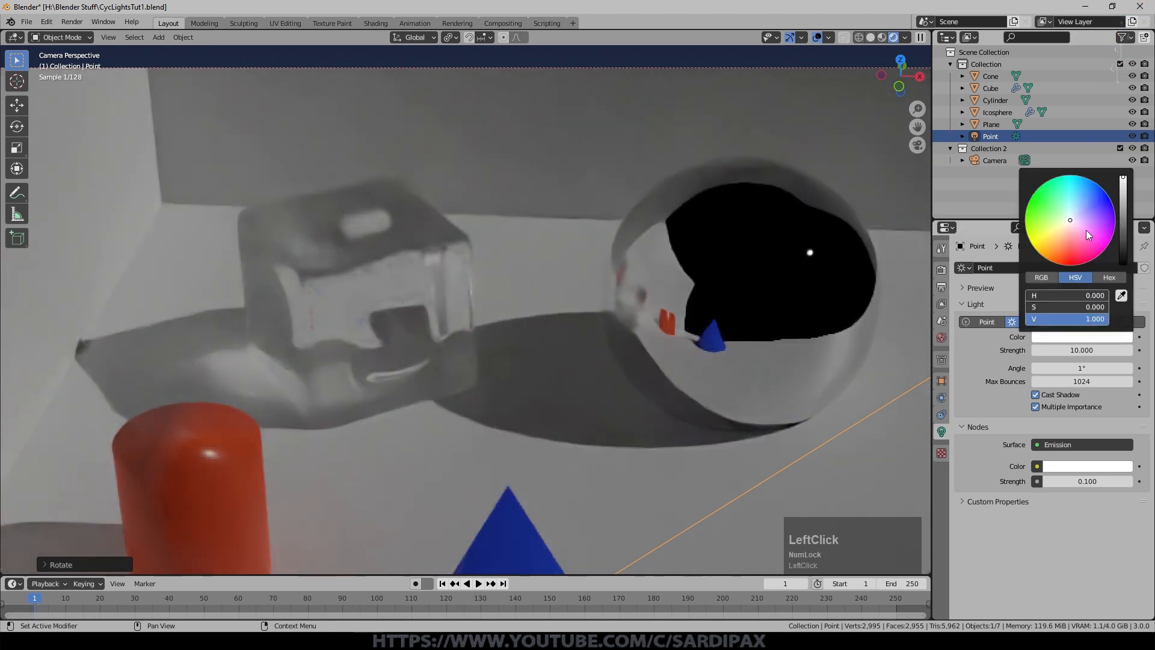
click(1067, 222)
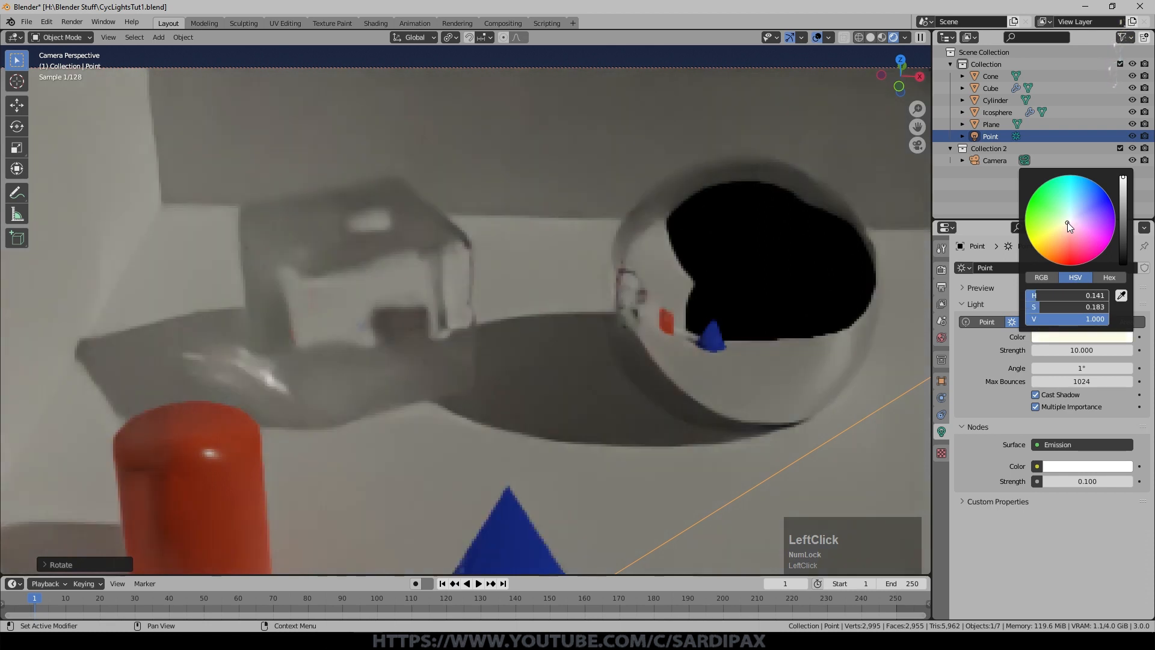
click(1069, 221)
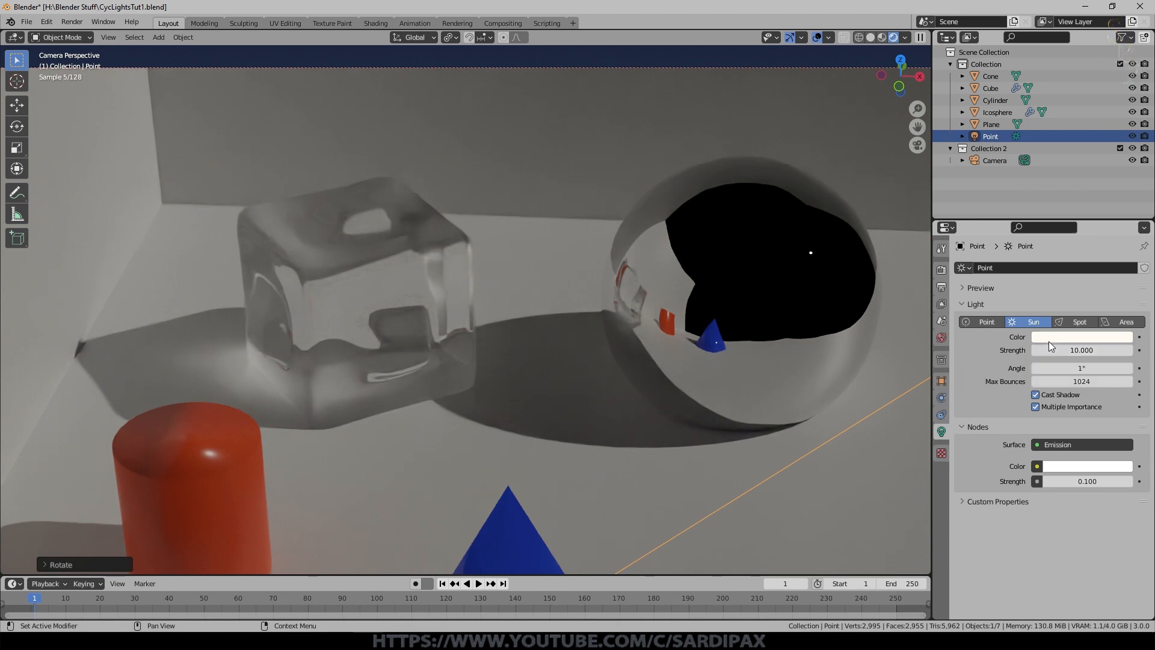
- Tint the sun light pale blue, try a strength of 5, and set the strength to 8
click(1049, 338)
click(1075, 218)
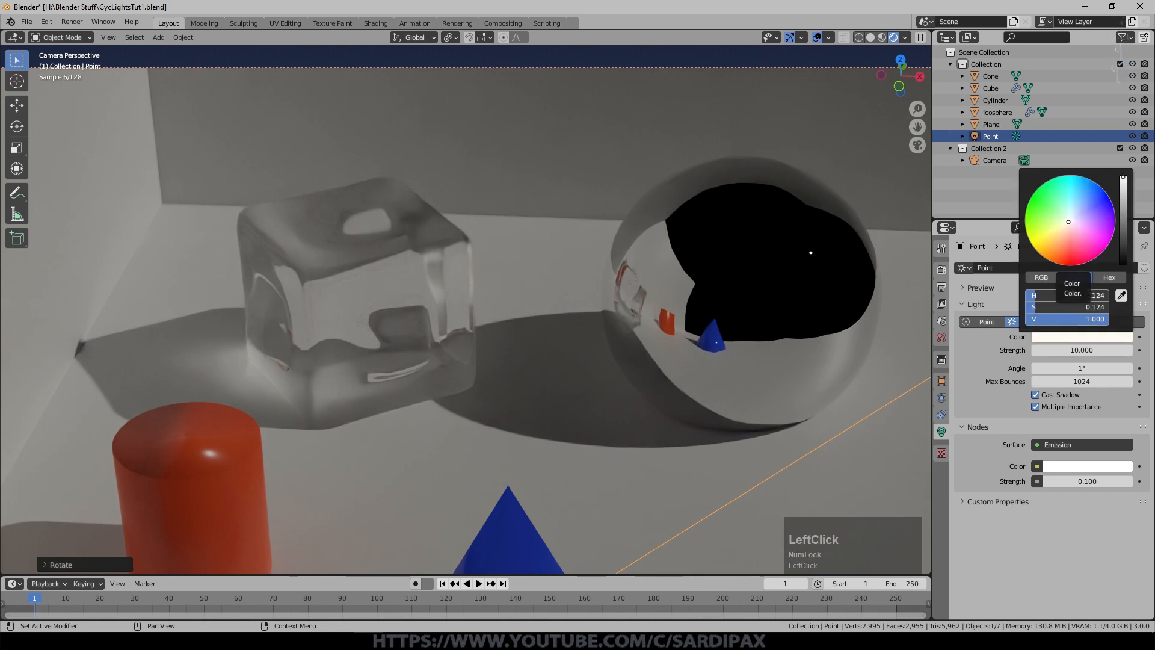
click(1083, 349)
text(5)
key(KP_Enter)
click(1086, 349)
text(8)
key(KP_Enter)
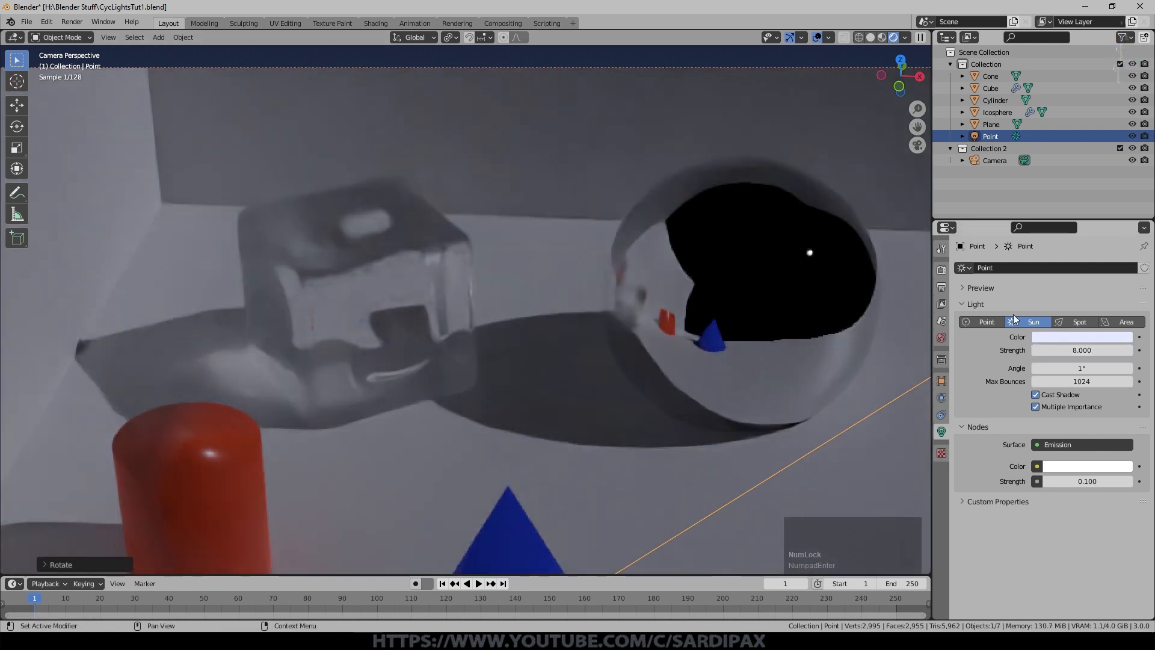
- Try deeper blue tints for the sun light's colour and return it to near white
click(1078, 337)
click(1075, 215)
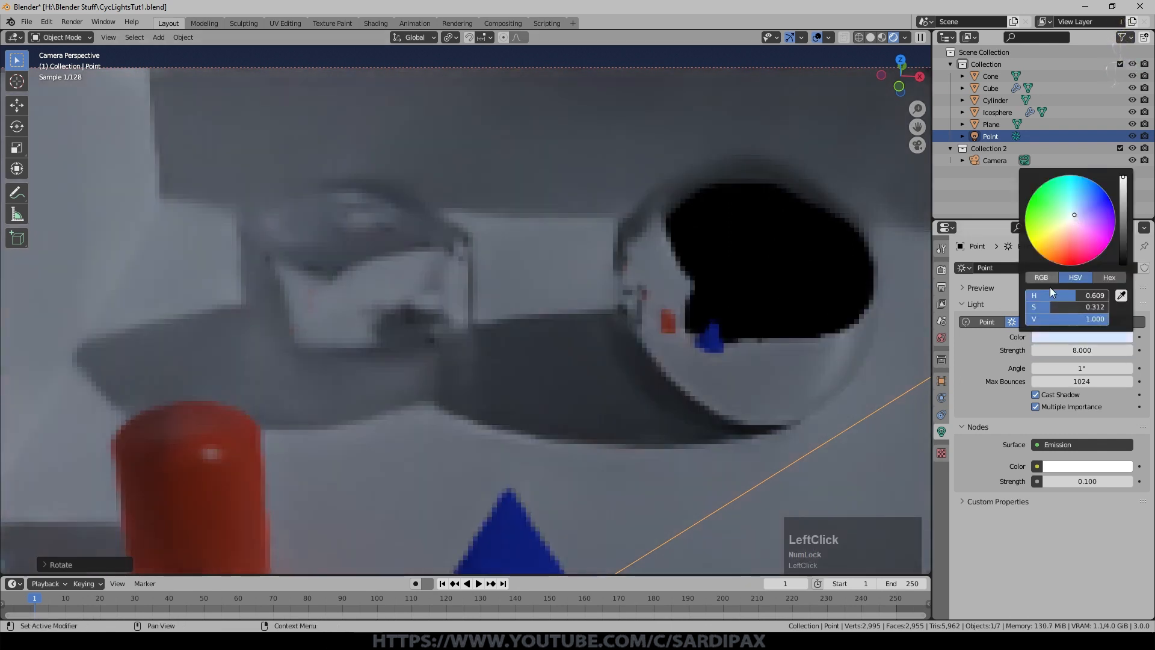
scroll(855, 338, down, 4)
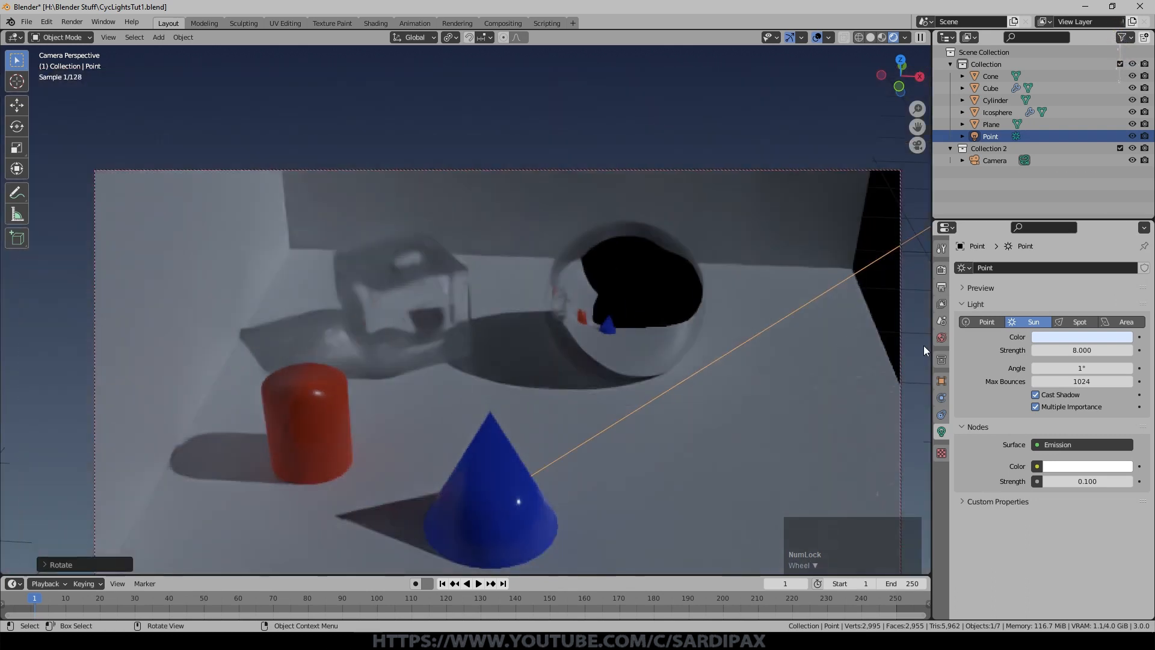
click(1081, 337)
click(1082, 207)
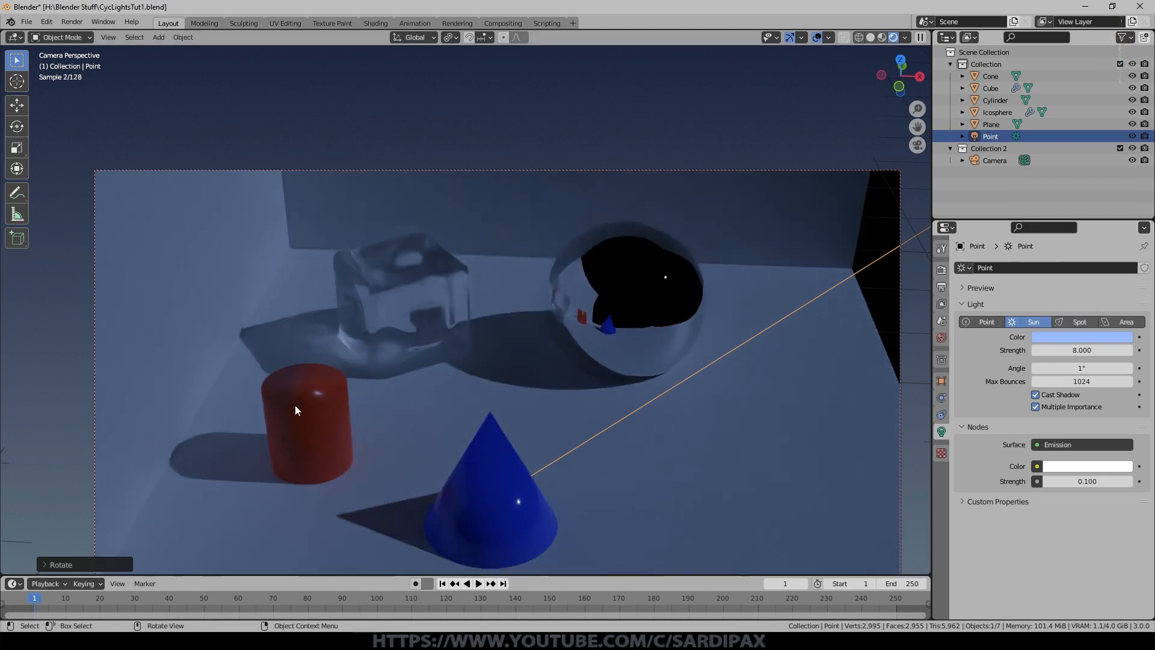
click(1087, 338)
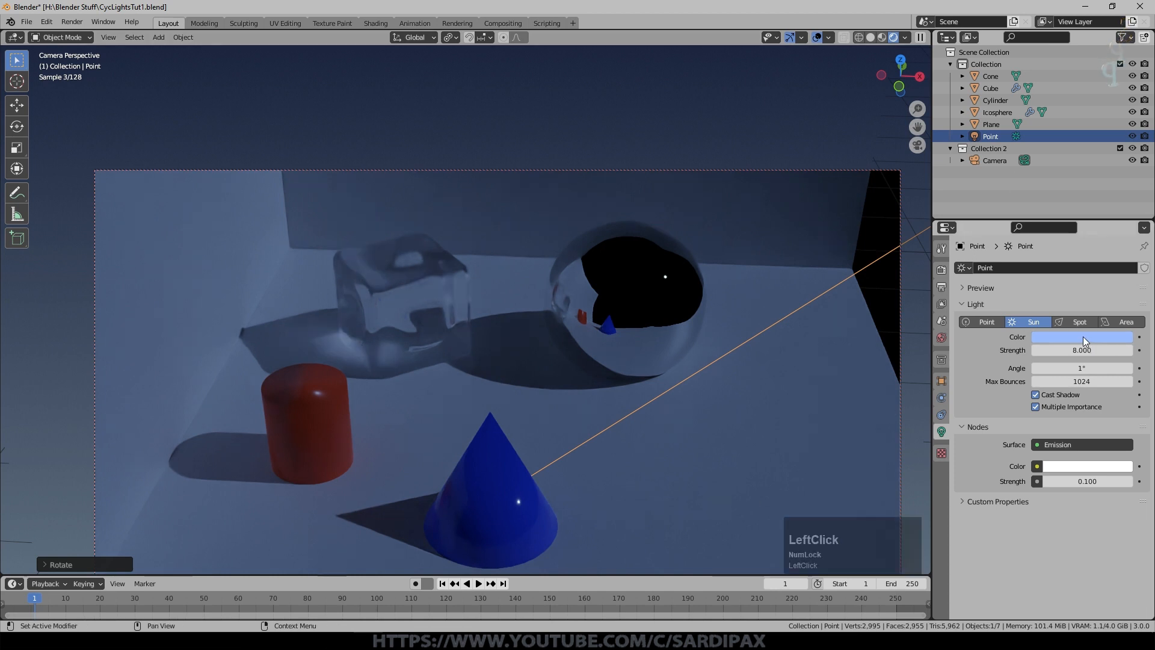
drag(1105, 194, 1076, 214)
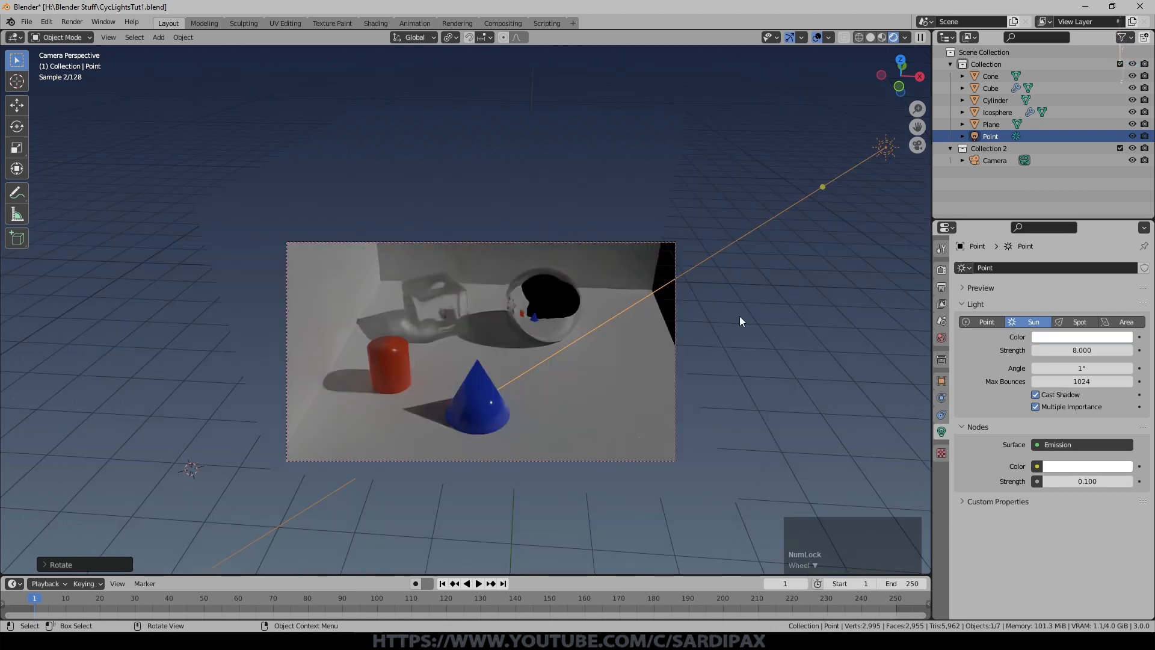
- In the top view, rotate the sun light about 53° so it points toward the backdrop behind the objects
key(KP_7)
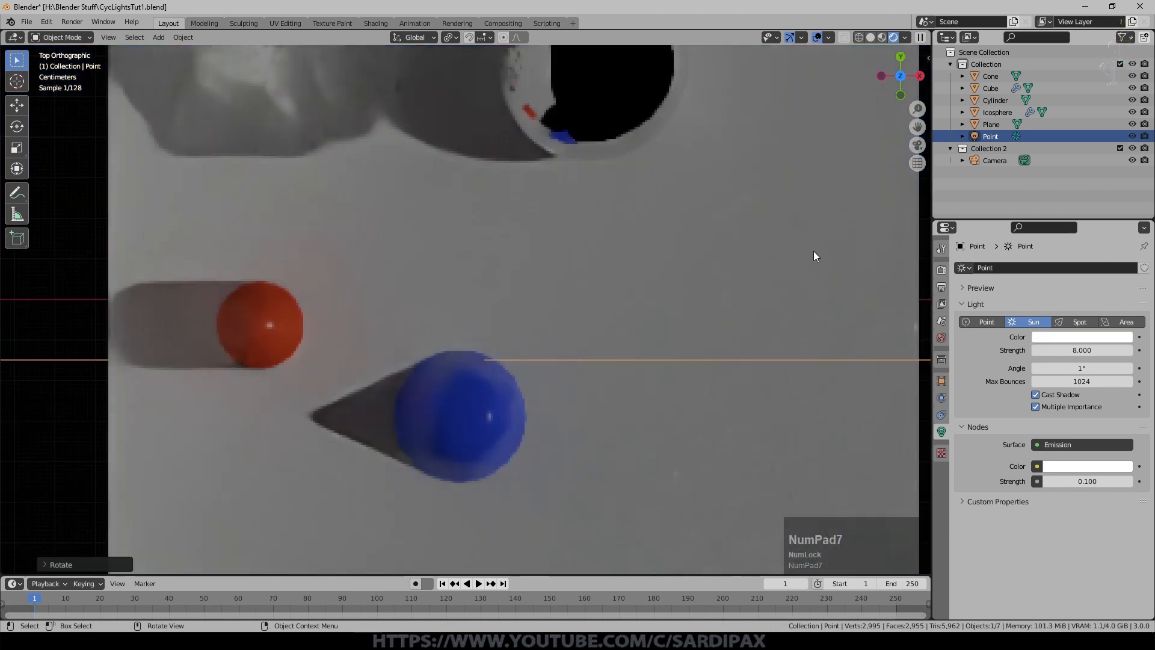
scroll(705, 360, down, 6)
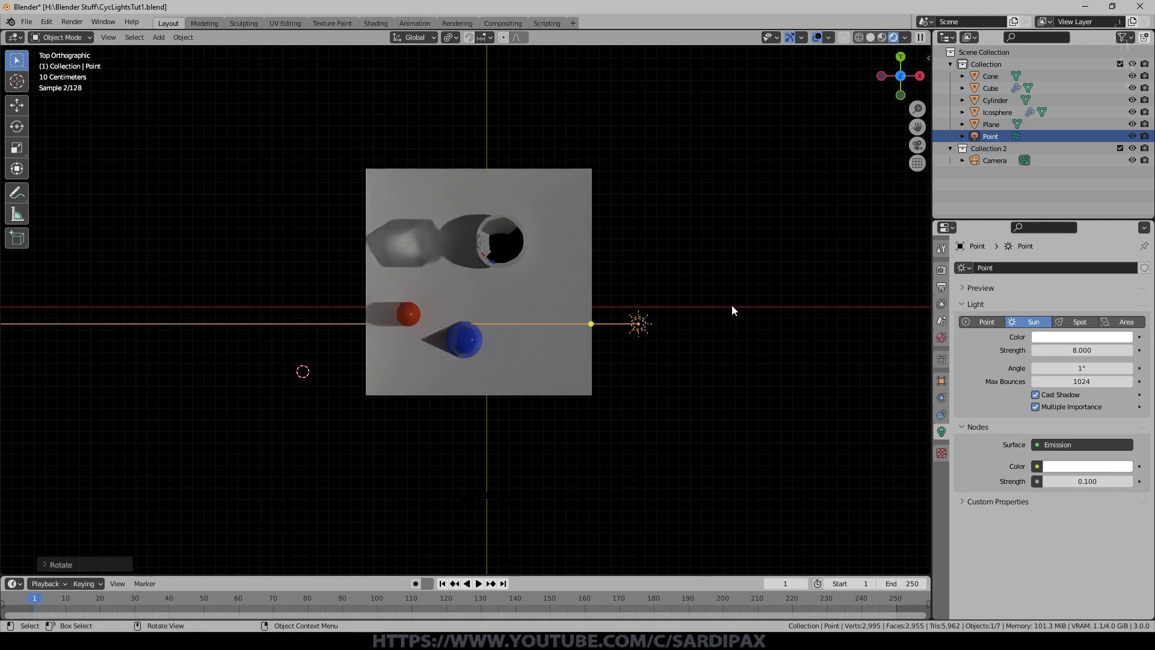
key(r)
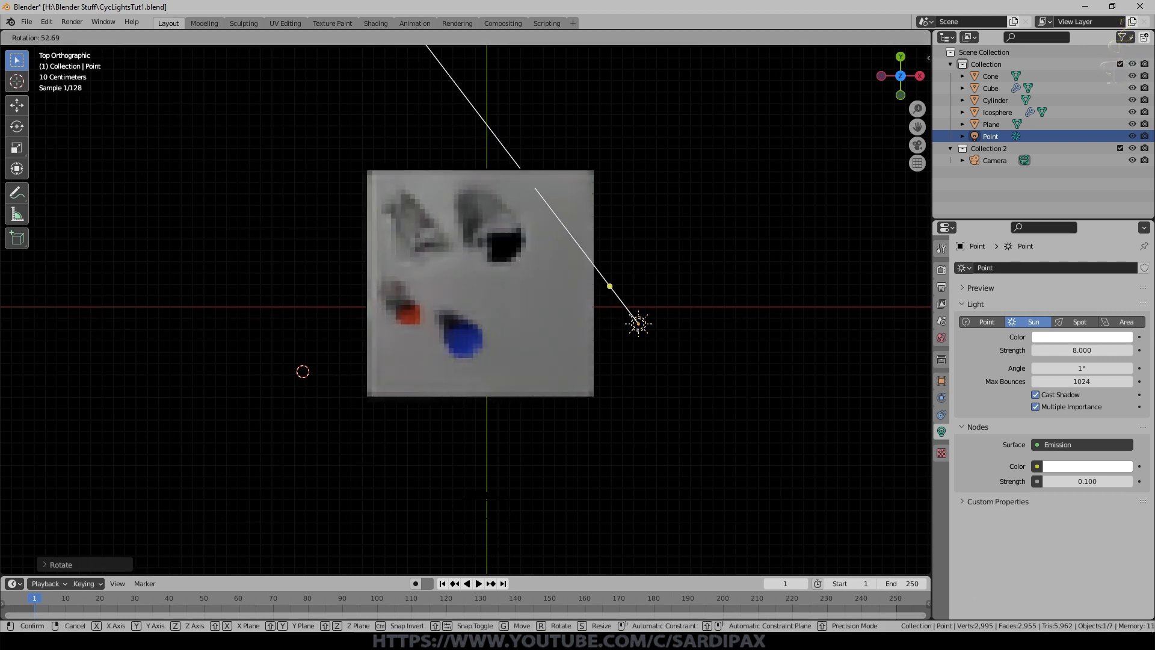
click(697, 377)
- Inspect the relit scene from an angle and through the camera, and collapse the light's Nodes settings
middle_drag(558, 288, 756, 278)
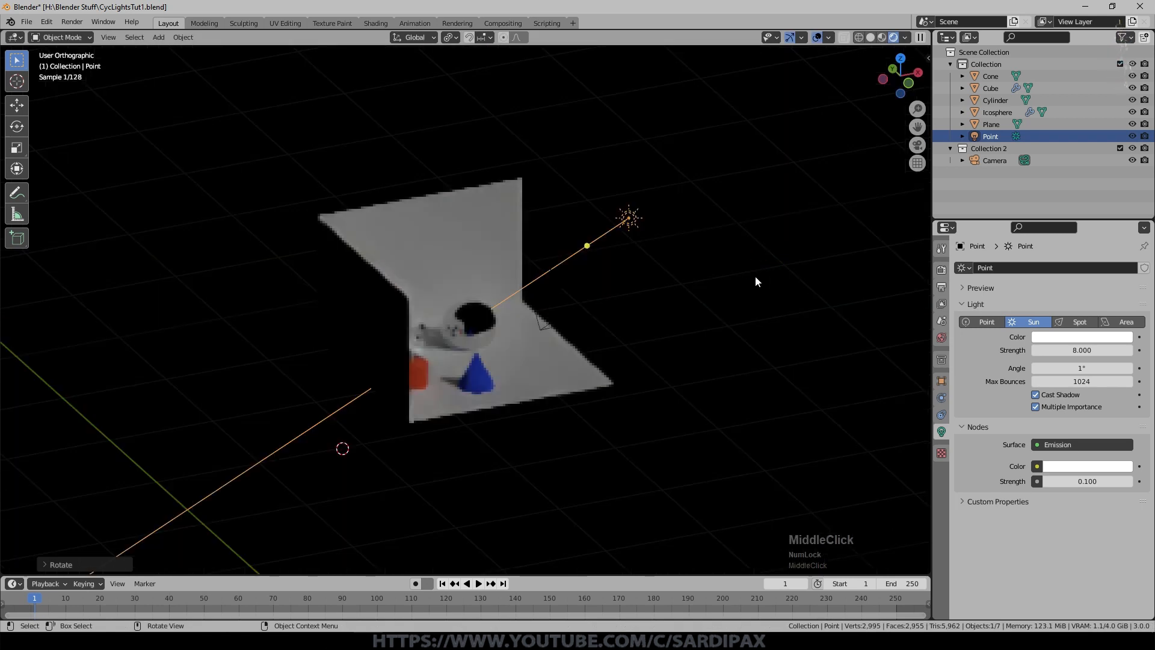
middle_drag(631, 360, 626, 343)
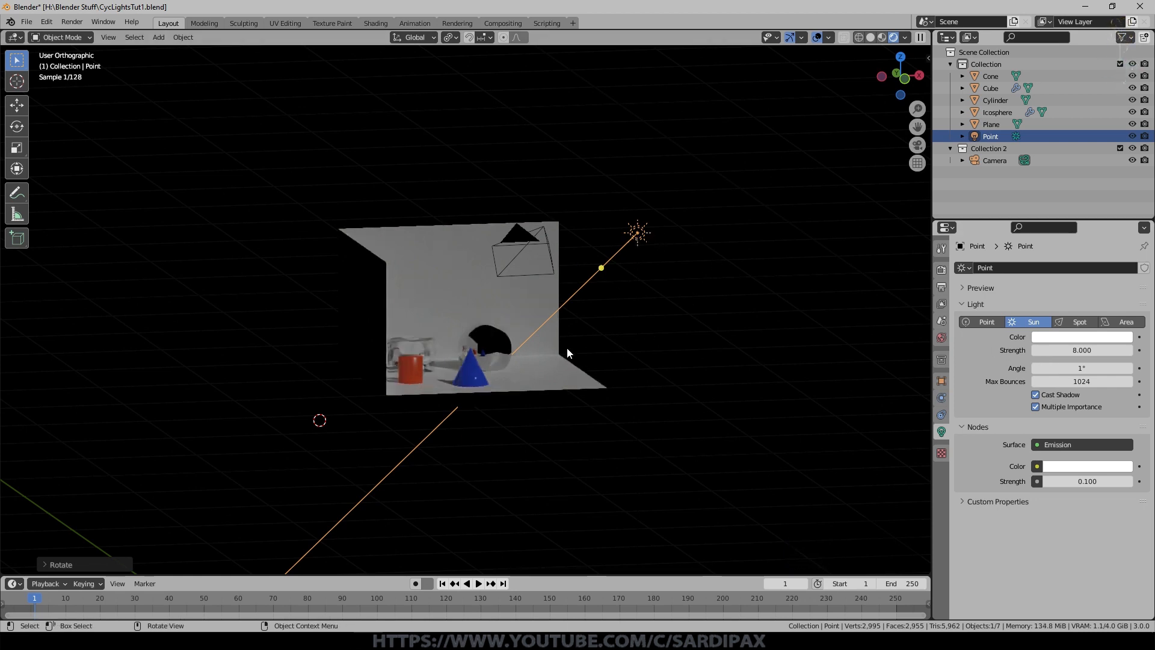
key(KP_0)
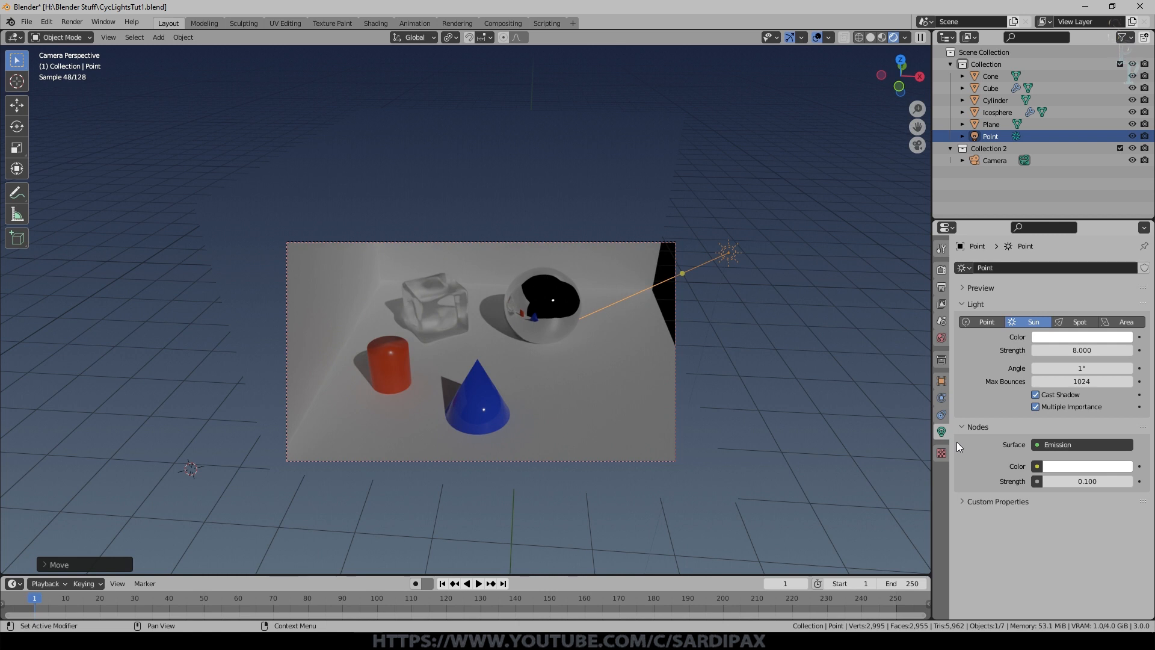
click(965, 427)
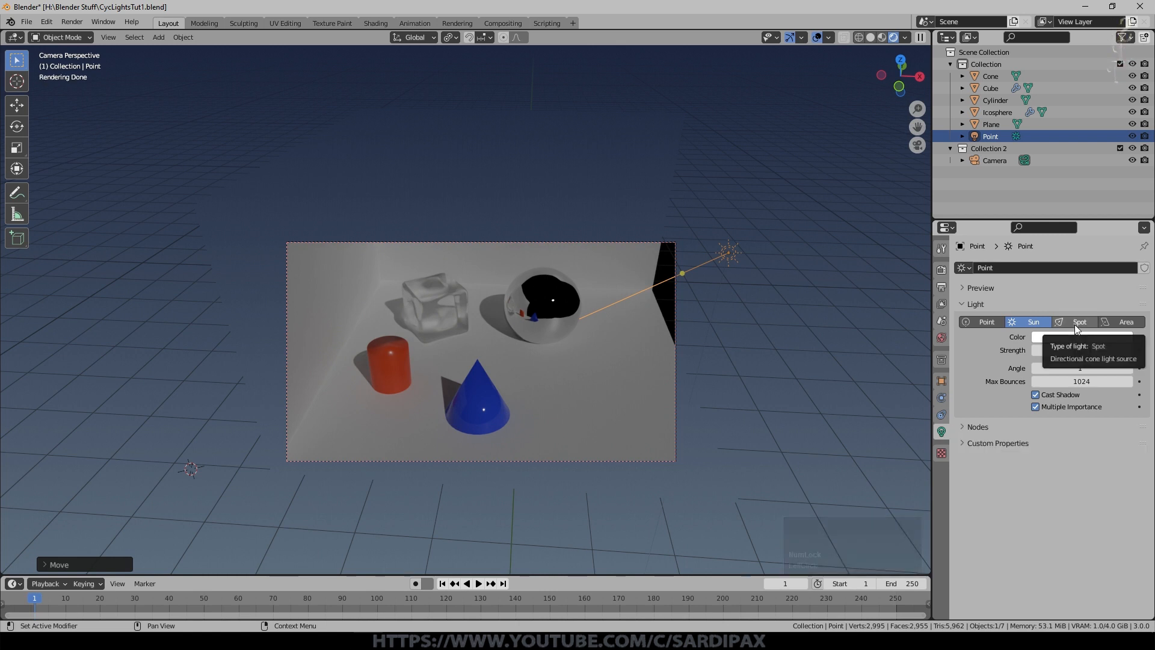
- Change the light's type to Spot and set its power to 25 W
click(1077, 328)
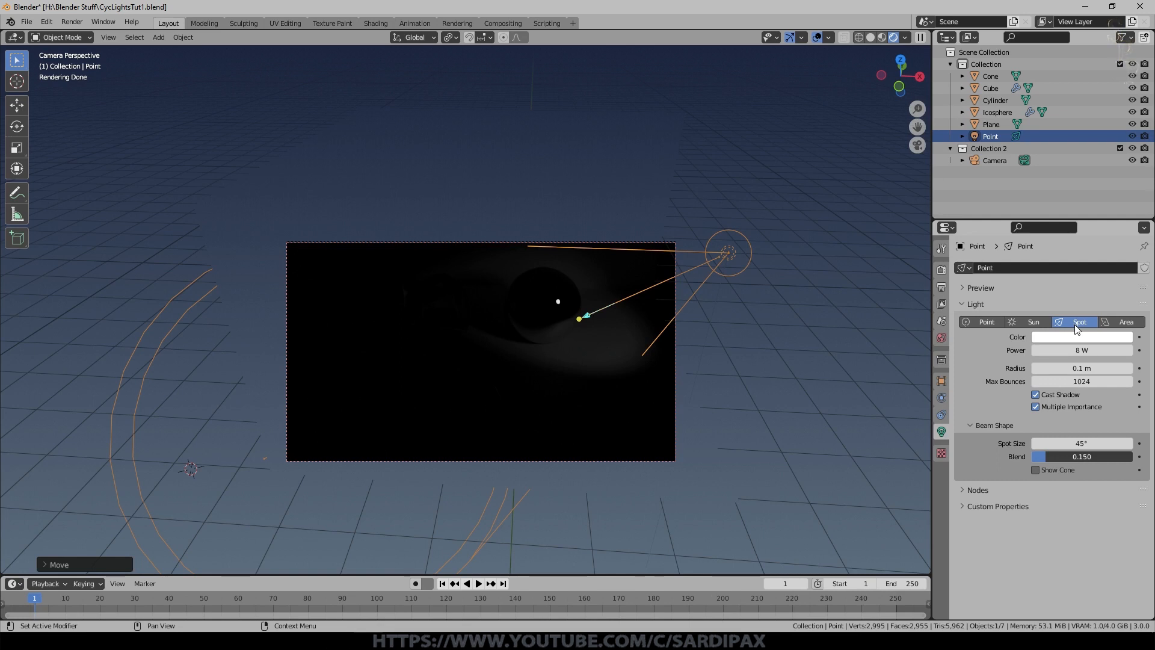
click(1083, 349)
text(25)
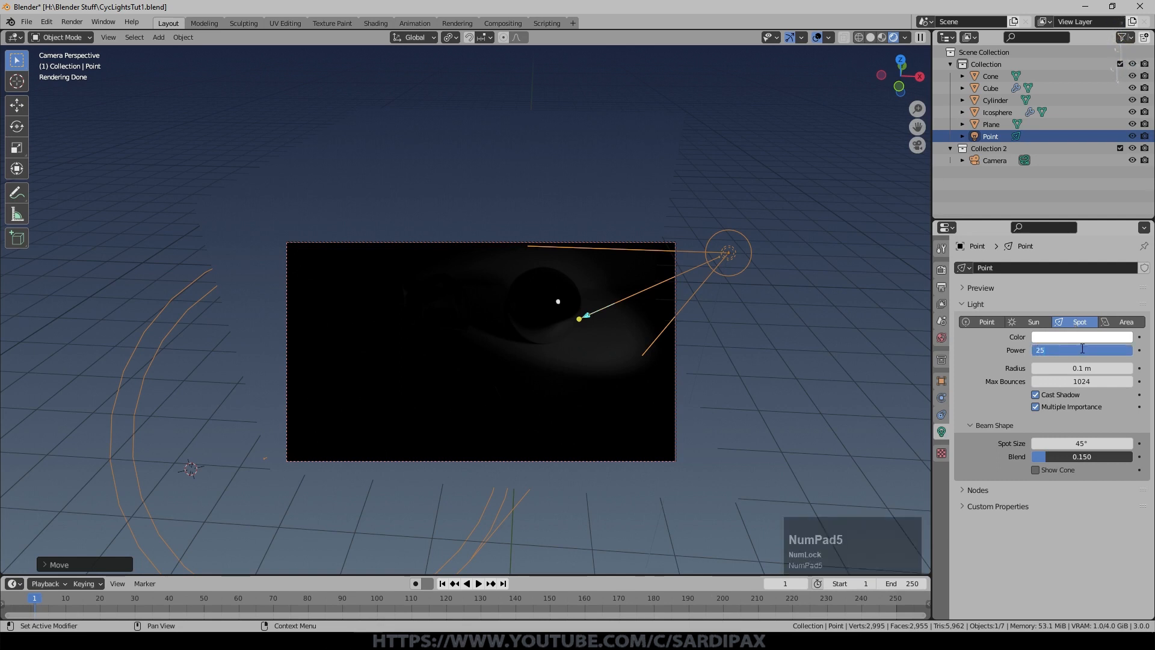
key(KP_Enter)
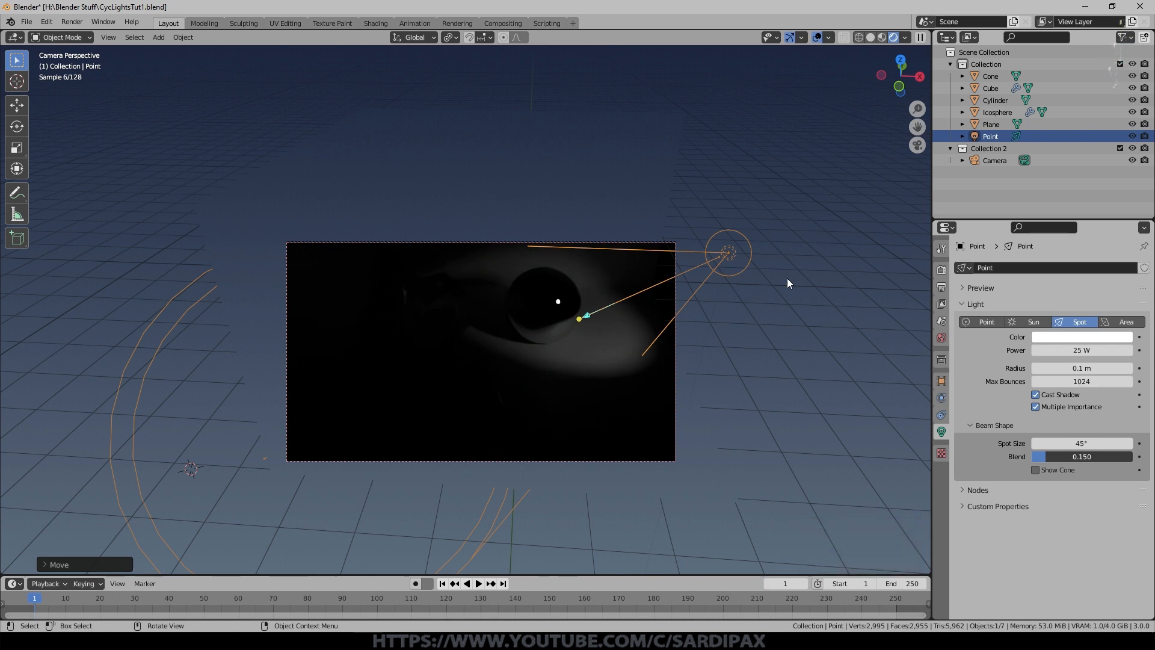
- Try a spot light power of 100 W, and set the power to 200 W
text(100)
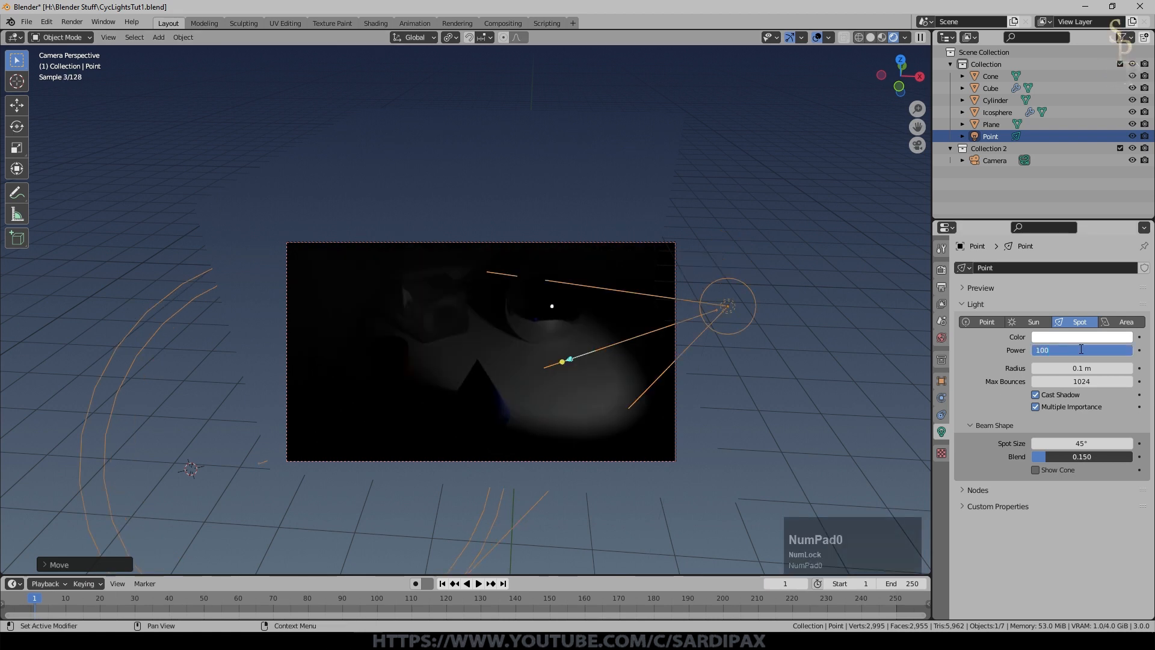
key(KP_Enter)
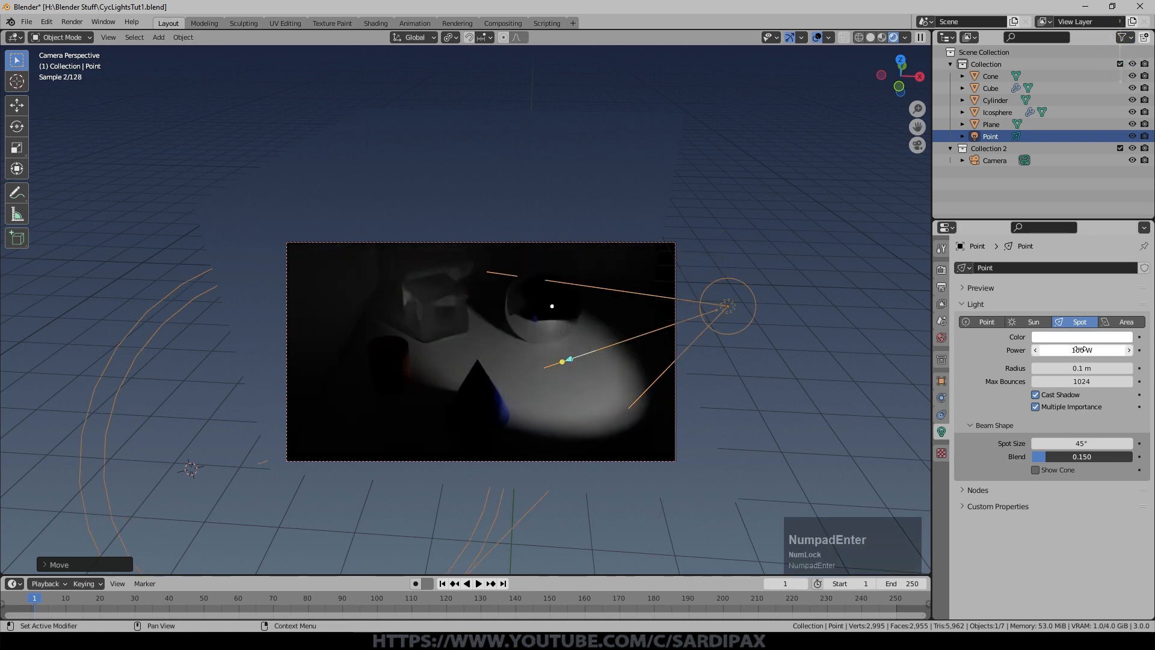
click(1079, 349)
text(200)
key(KP_Enter)
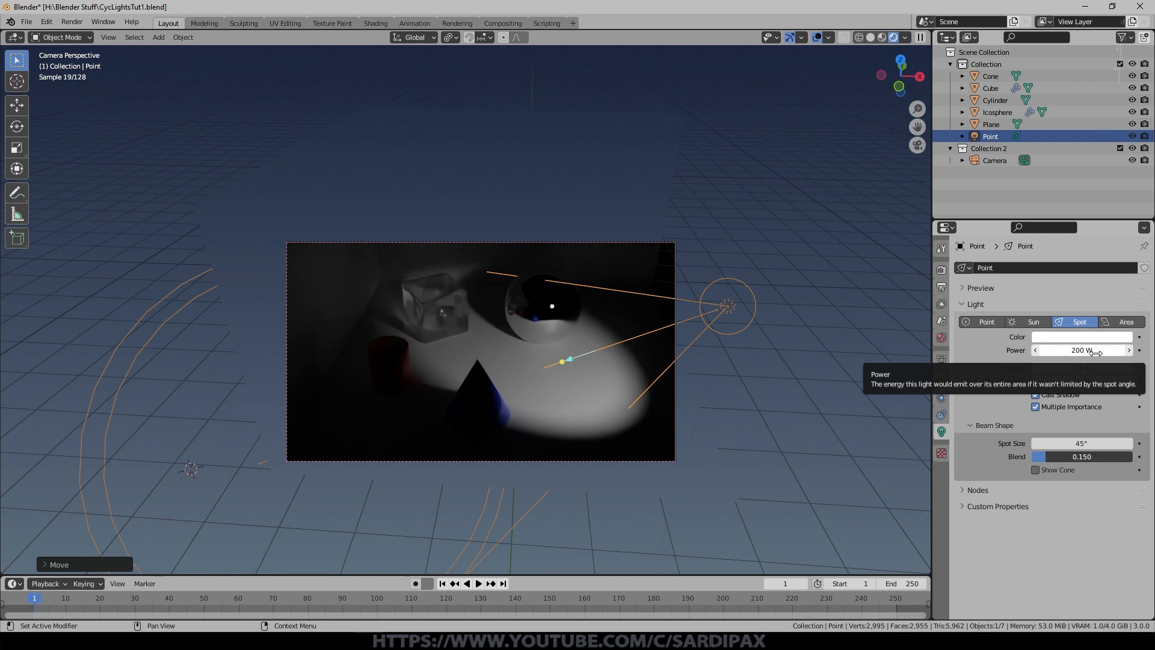
- Rotate the spot light in the front and right views so its beam falls on the blue cone and red cylinder
scroll(873, 381, up, 3)
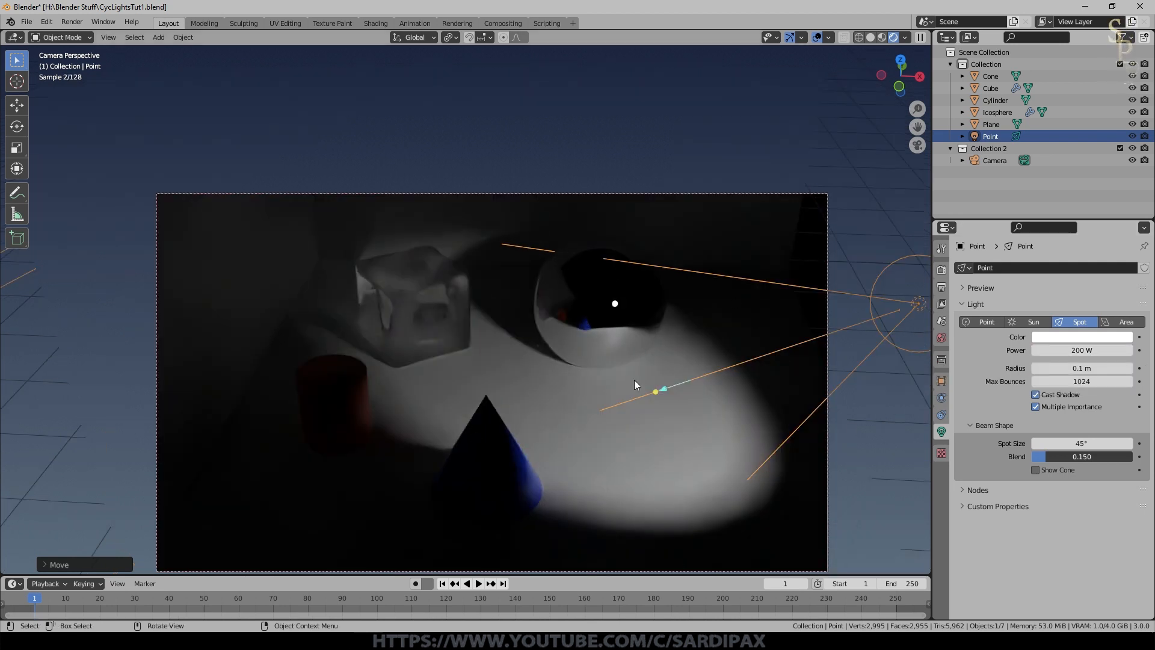
key(KP_1)
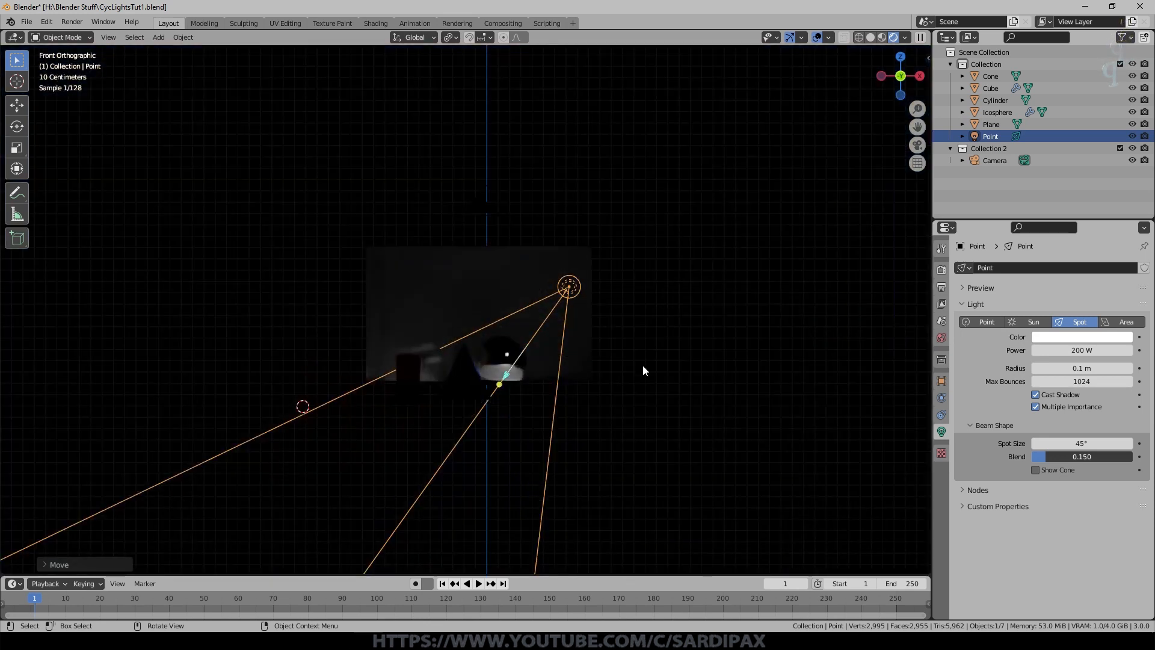
key(r)
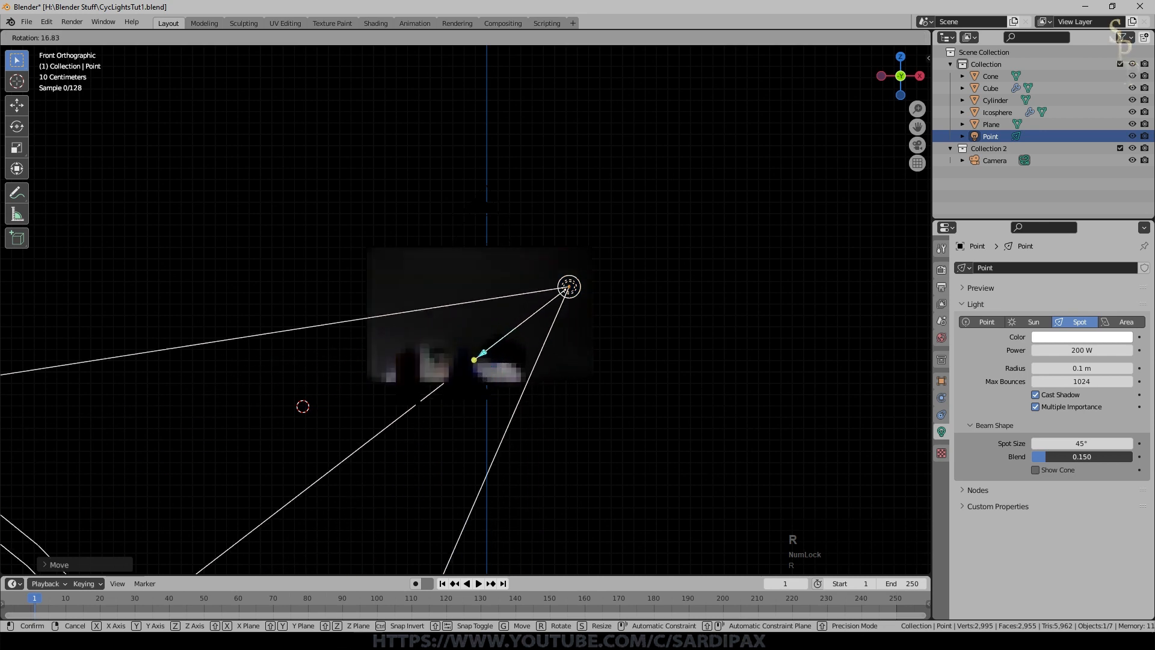
click(718, 483)
key(KP_3)
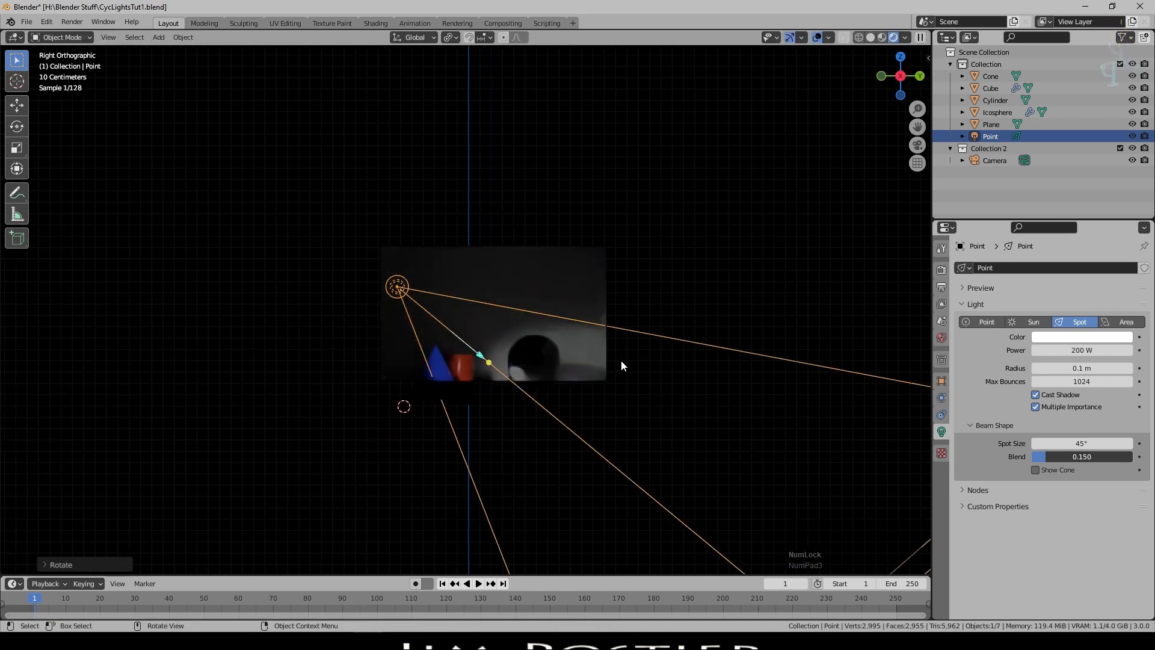
key(r)
middle_drag(560, 350, 564, 374)
key(KP_0)
scroll(744, 286, down, 3)
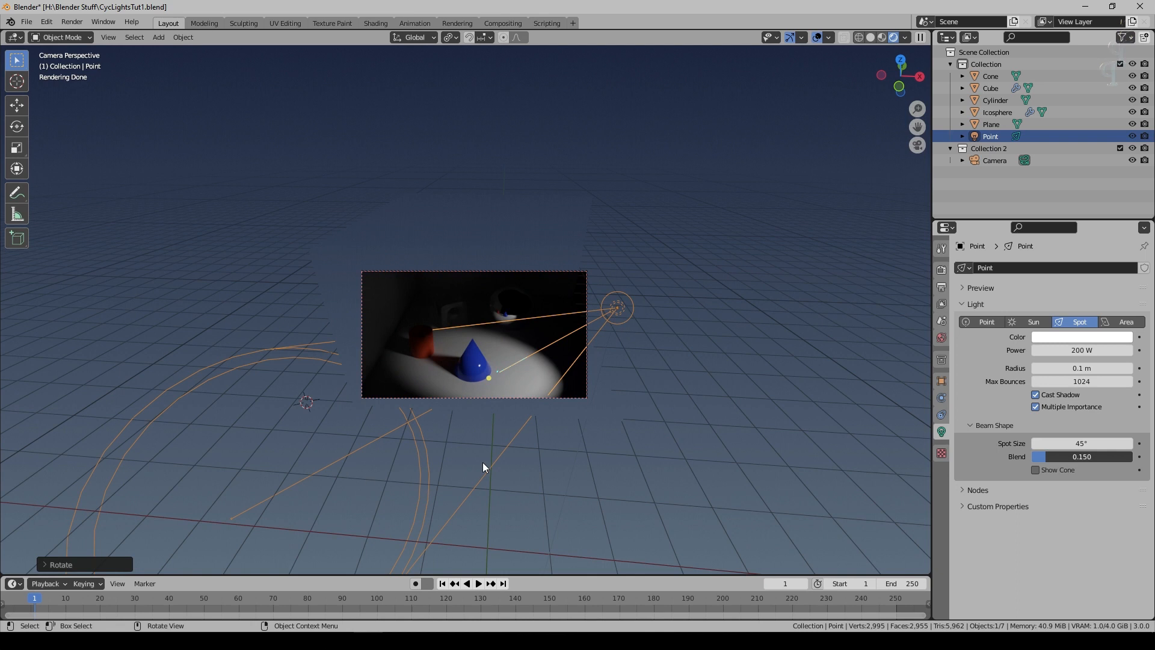
- Turn on Show Cone to inspect the spot light's beam over the objects, and turn it off again
click(1036, 470)
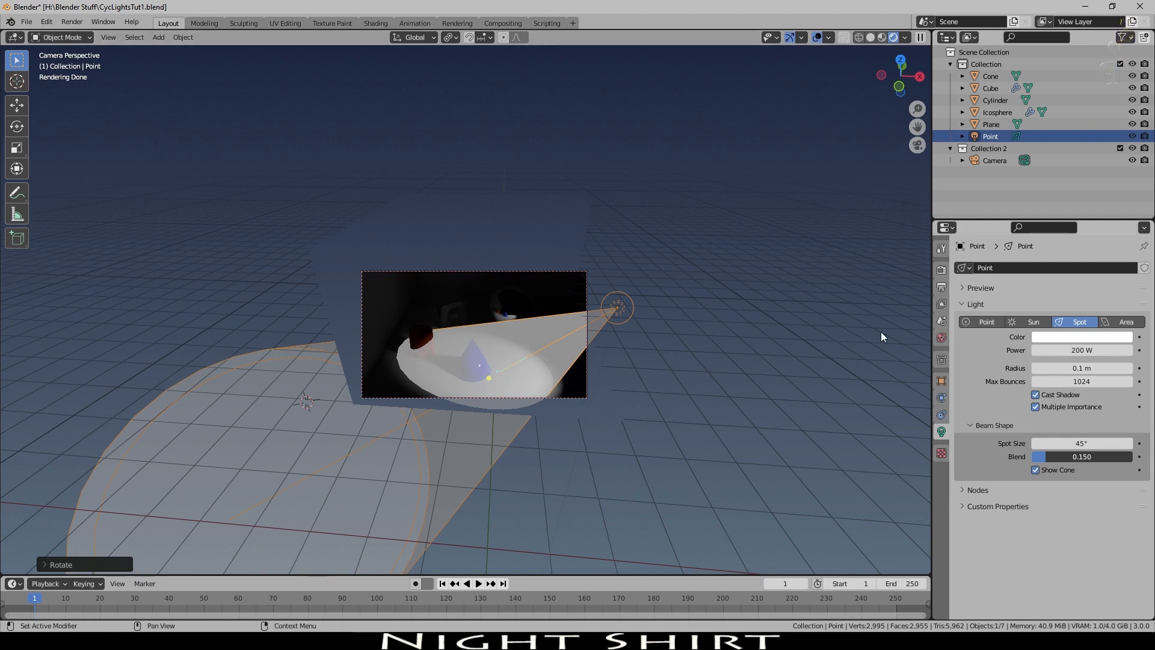
scroll(467, 334, up, 2)
scroll(457, 335, up, 2)
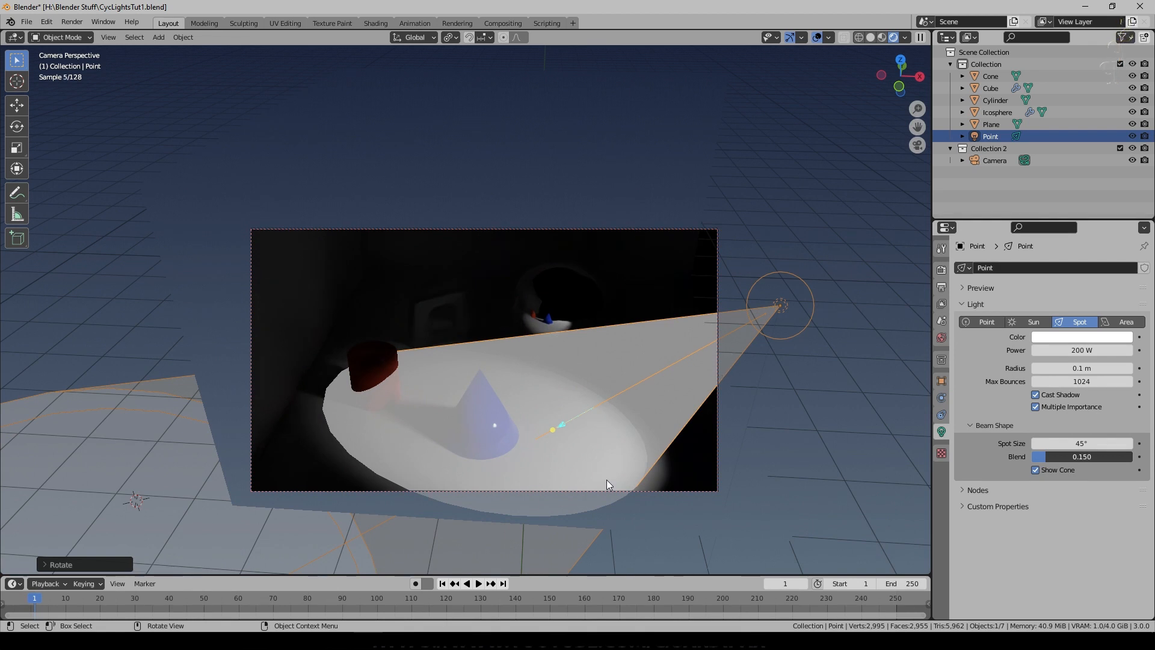
click(1036, 470)
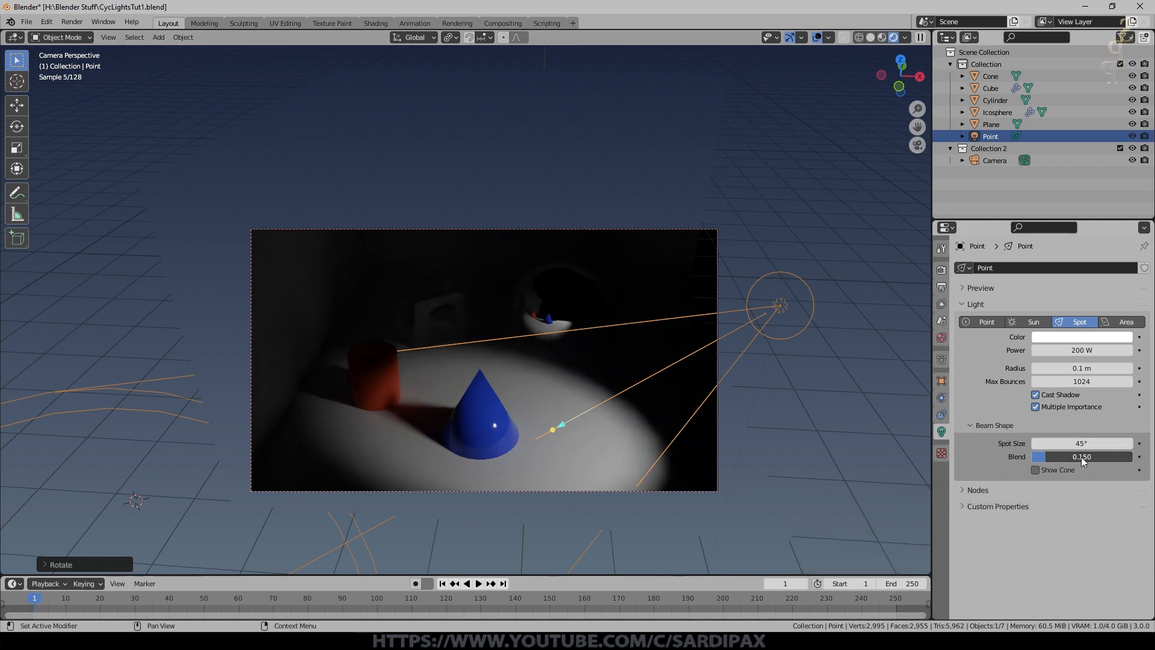
- Try spot blend values of 0 and 1 to compare the beam's edge softness, and set the blend to 0.200
drag(1043, 460, 974, 448)
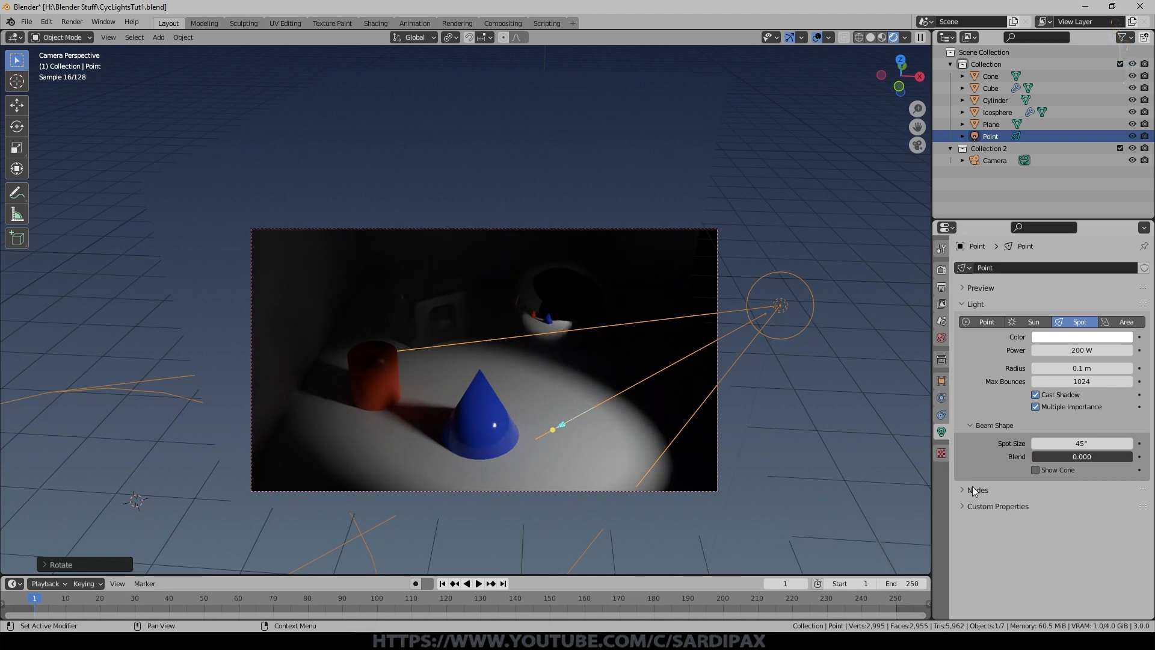
drag(1048, 457, 1137, 461)
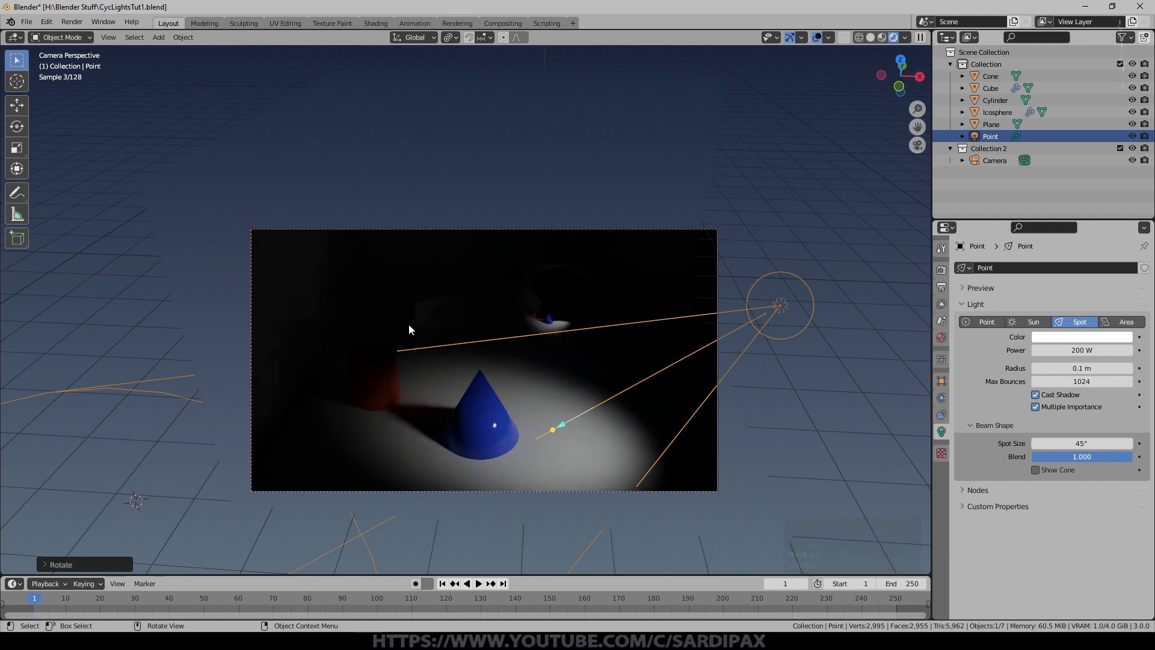
drag(1132, 458, 1060, 455)
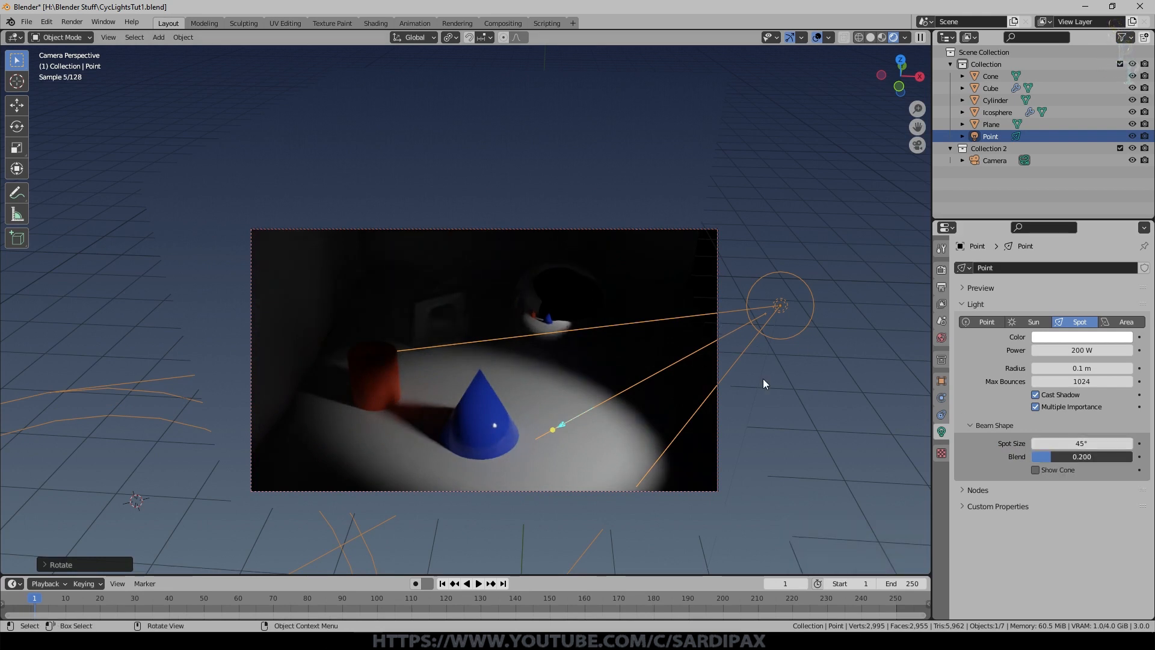
- Narrow the spot size to 1° and set the light's power to 1000 W
drag(1083, 443, 739, 468)
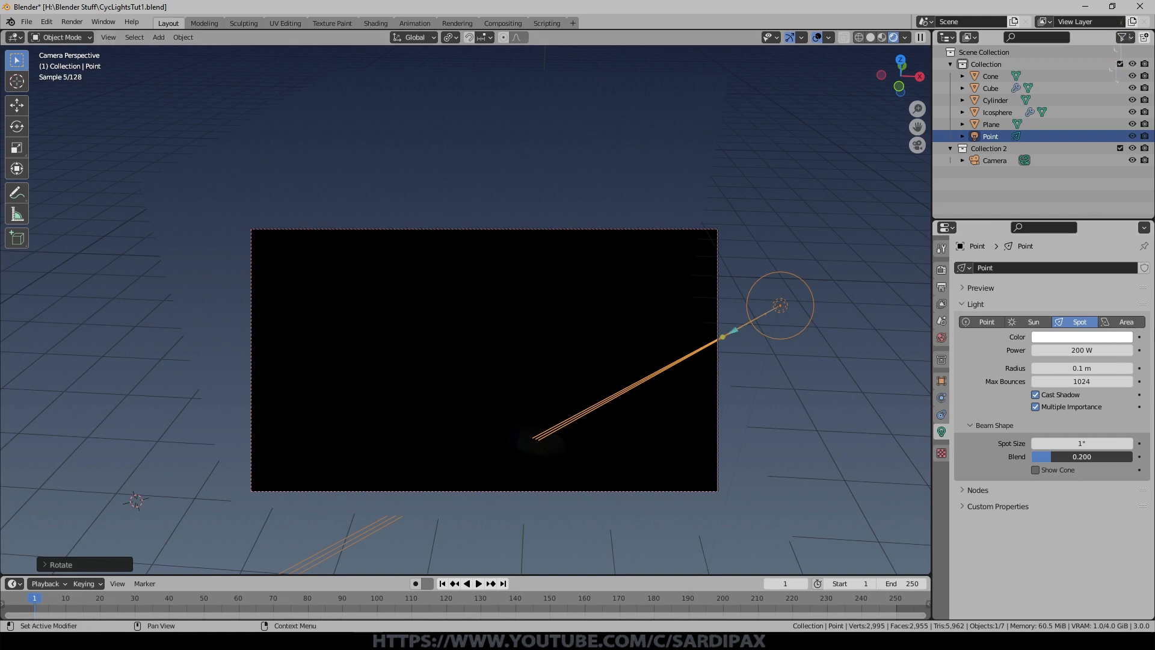
click(1082, 350)
text(1000)
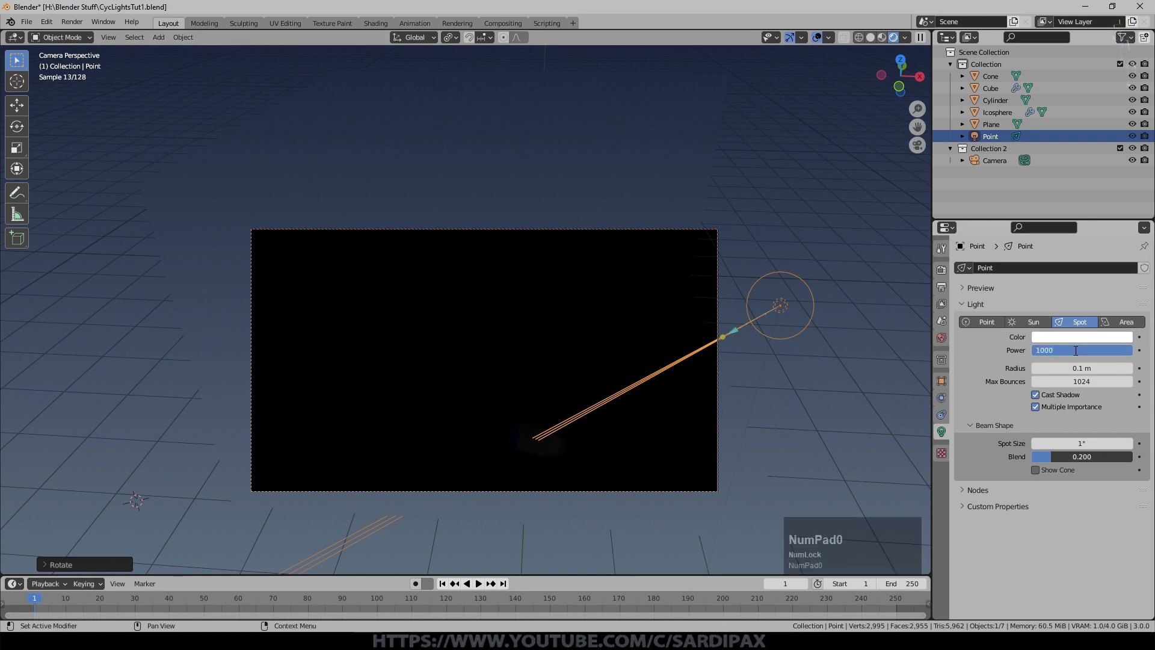
key(KP_Enter)
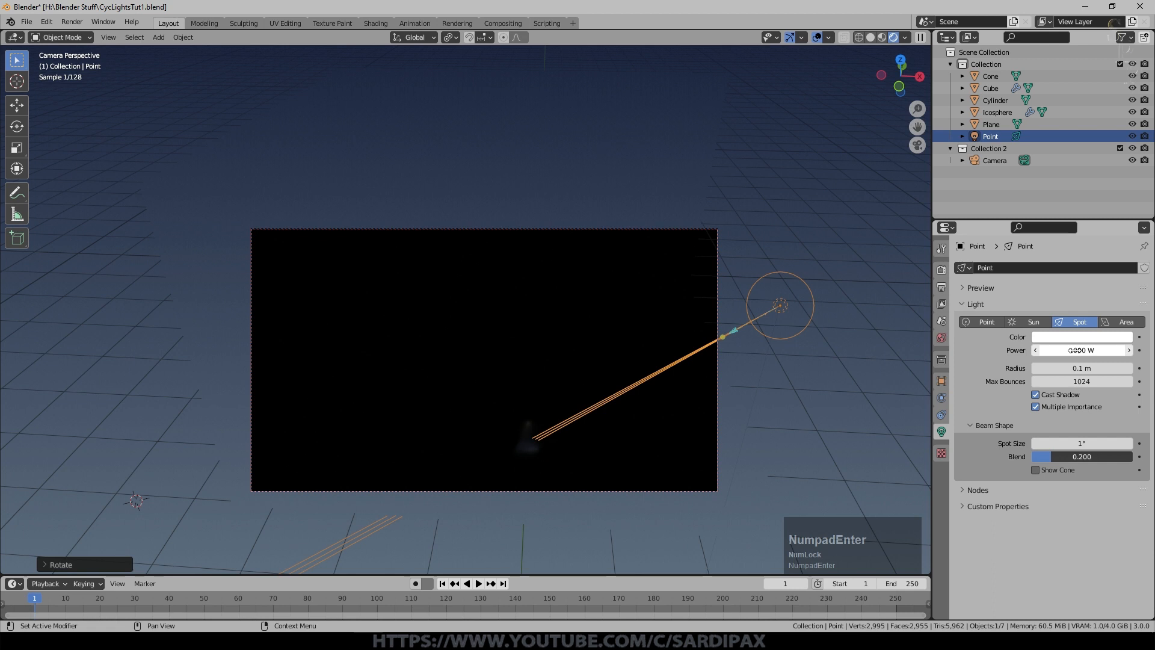
- Try spot sizes of 17.7° and 180°, and set the spot size to 48°
drag(1058, 443, 11, 450)
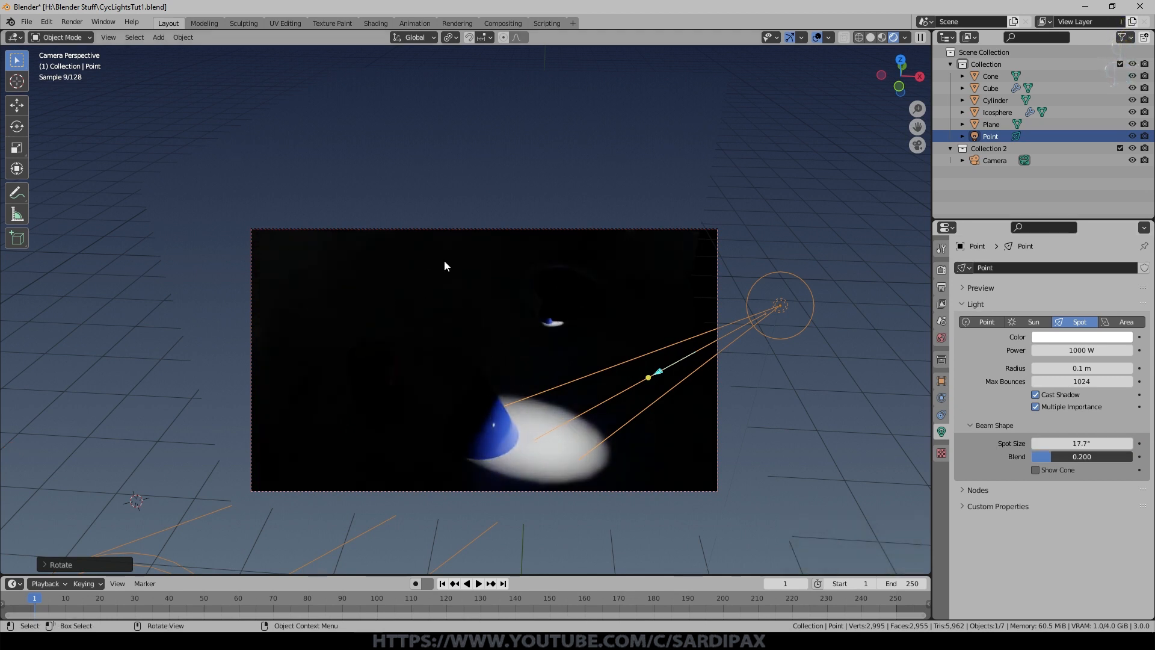
drag(1077, 443, 717, 181)
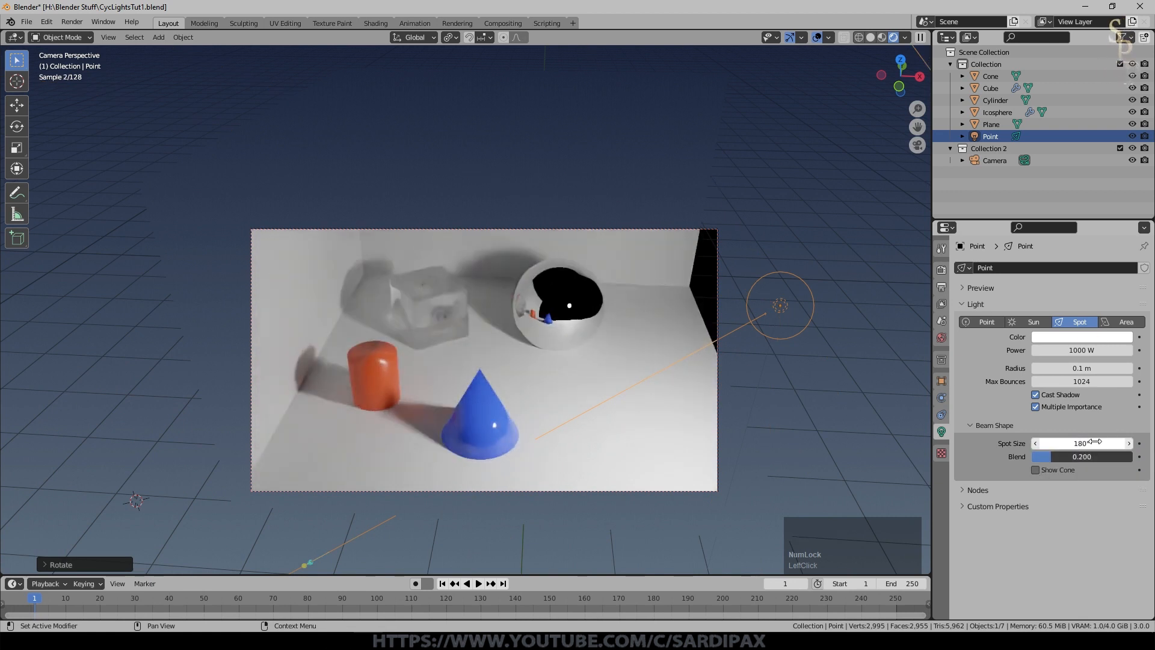
drag(1094, 441, 1034, 370)
drag(1046, 444, 1023, 443)
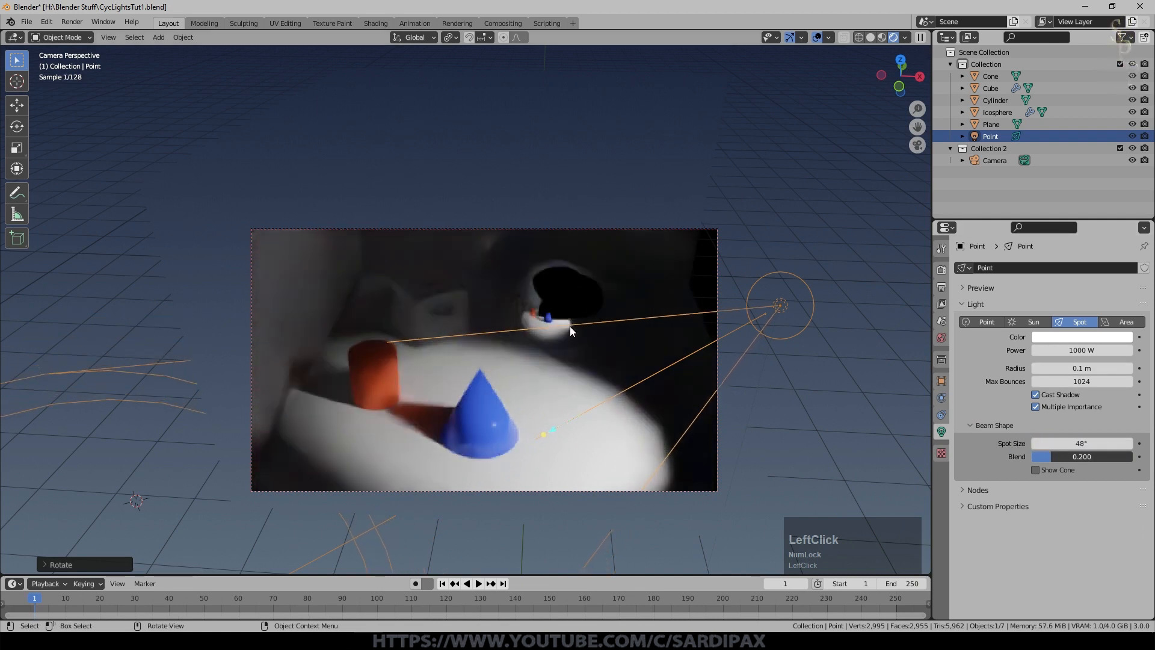
- Set the spot light's radius and blend to 0, try a radius of 0.23 m, and set the radius to 0.21 m
drag(1081, 368, 1075, 368)
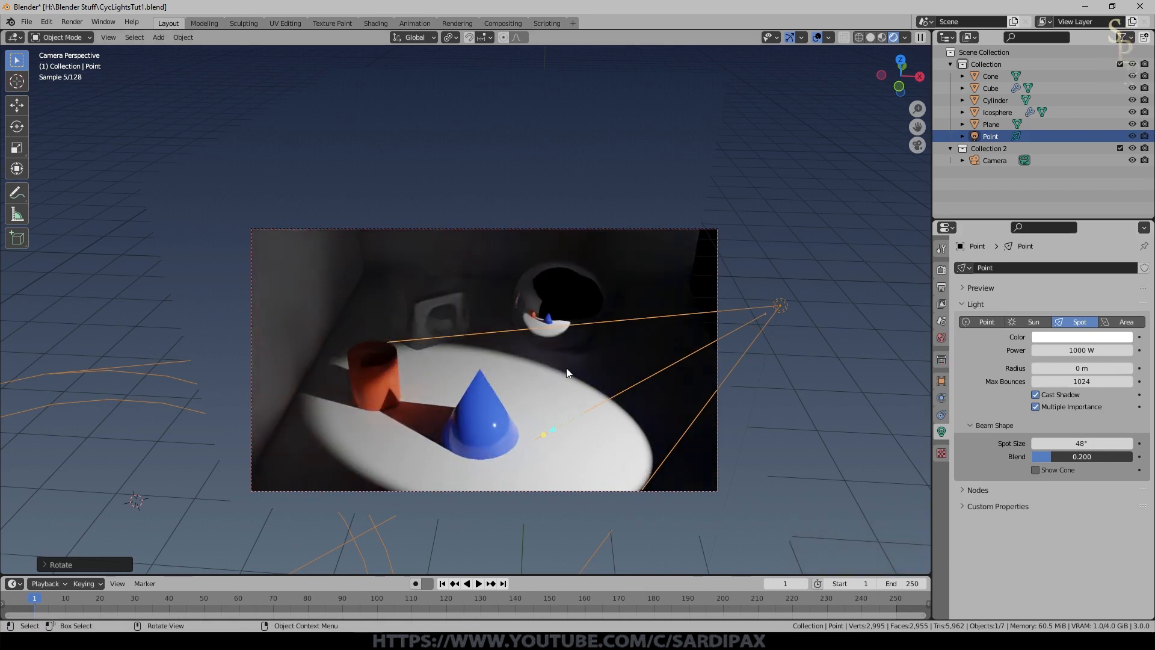
drag(1081, 456, 1062, 456)
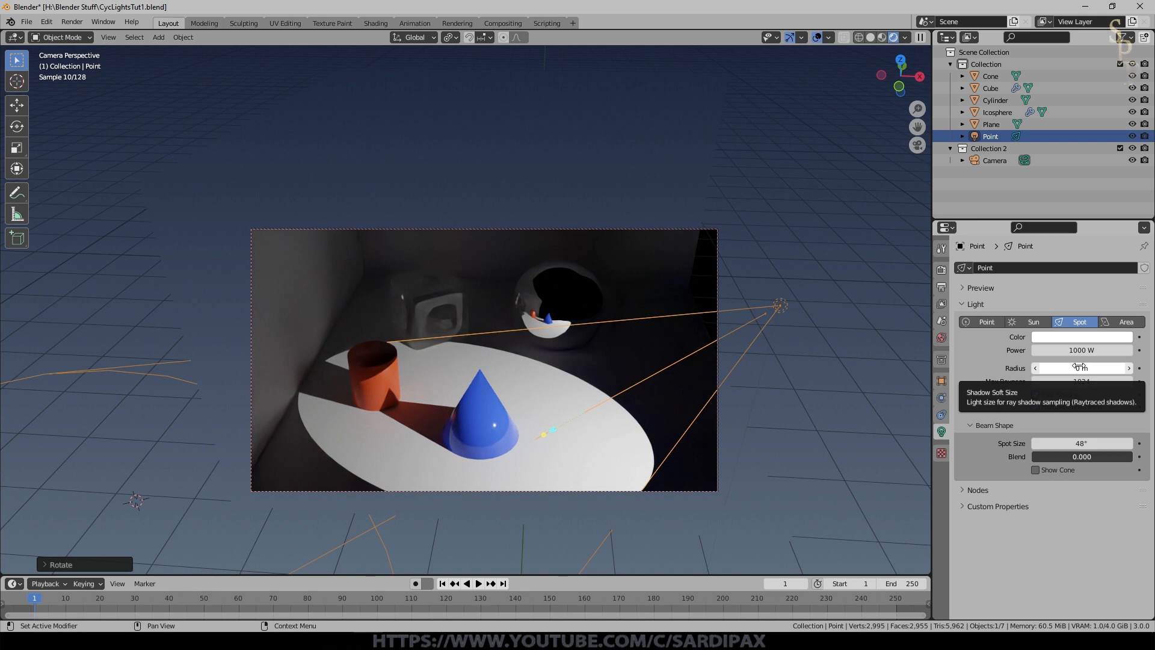
mouse_move(1081, 366)
mouse_down()
mouse_move(1121, 357)
mouse_move(1099, 355)
mouse_up()
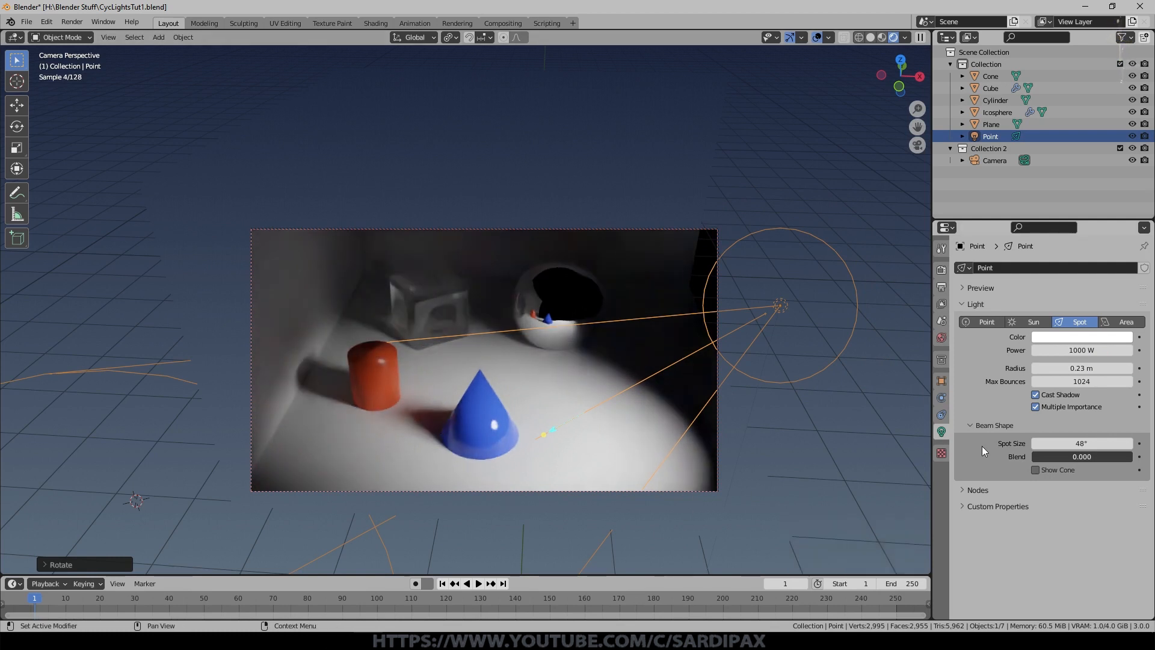
drag(1082, 367, 283, 389)
drag(1082, 368, 665, 346)
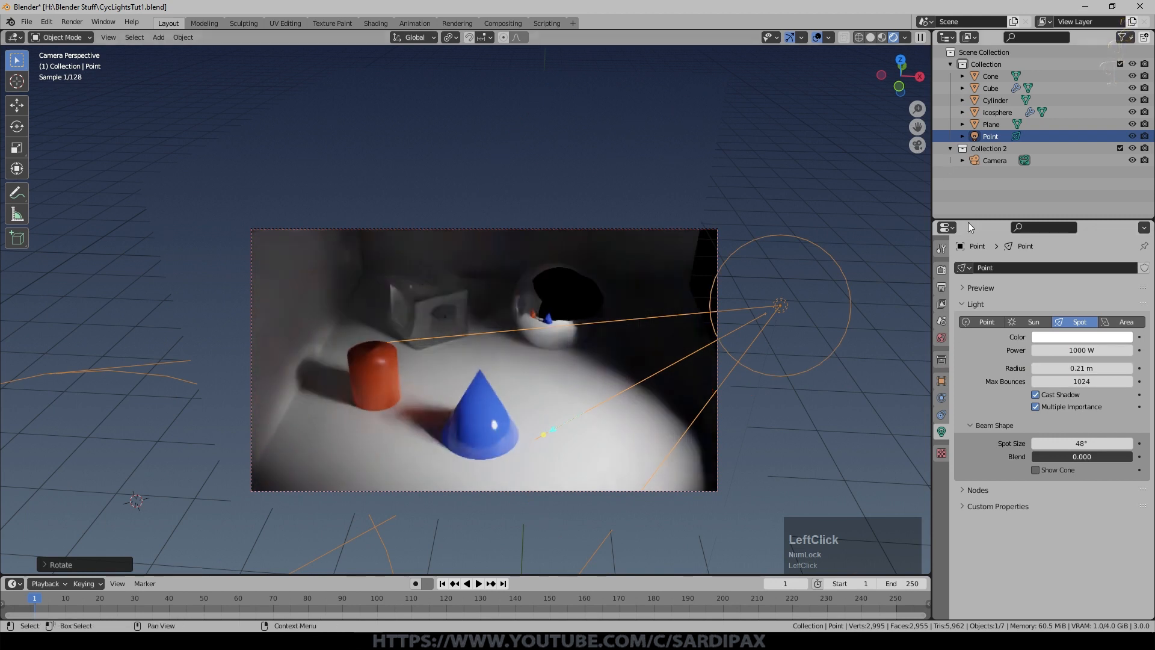
- Set the spot blend to 1.000, and turn Cast Shadow off and back on to compare the shadows
drag(1035, 457, 1141, 452)
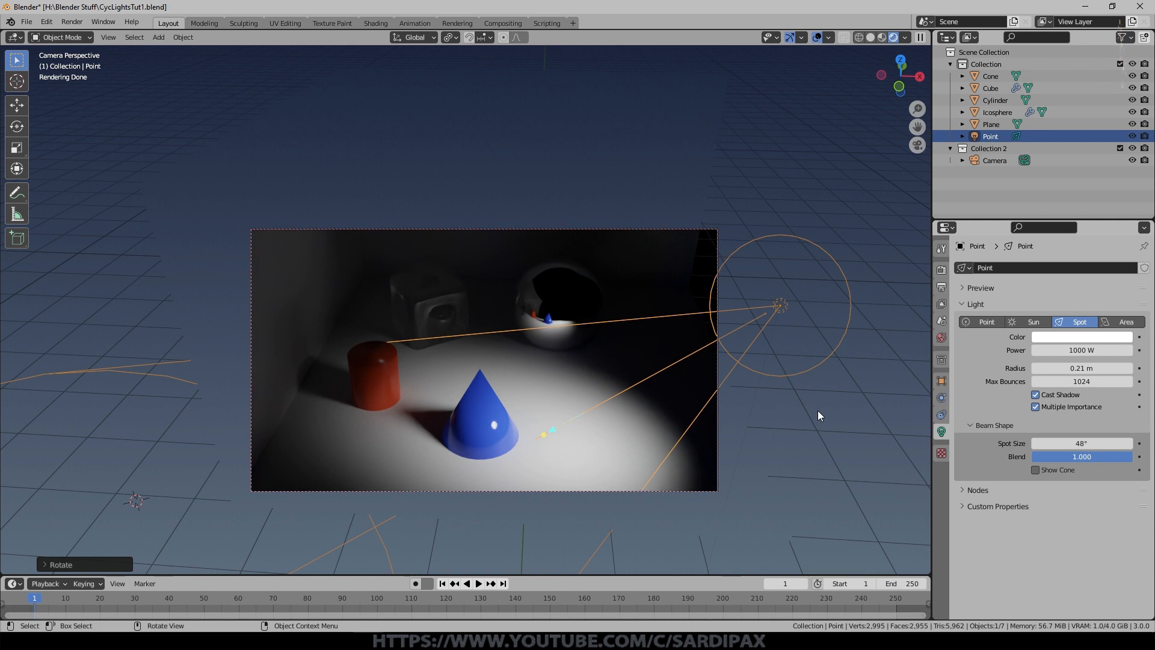
click(1036, 395)
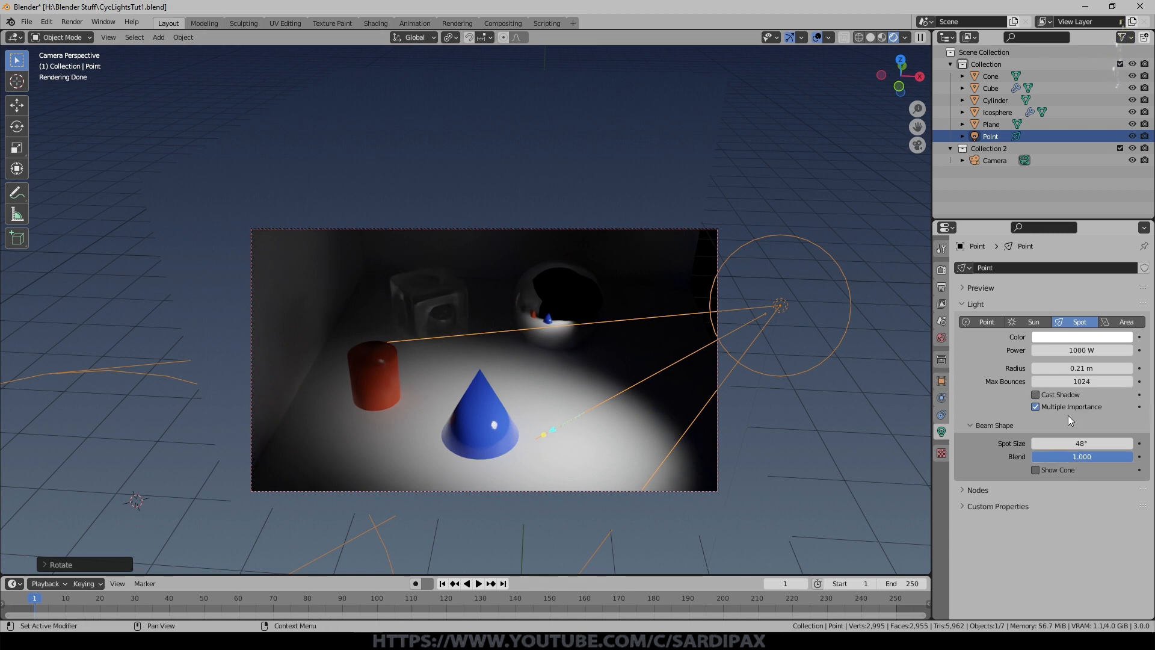
click(1071, 395)
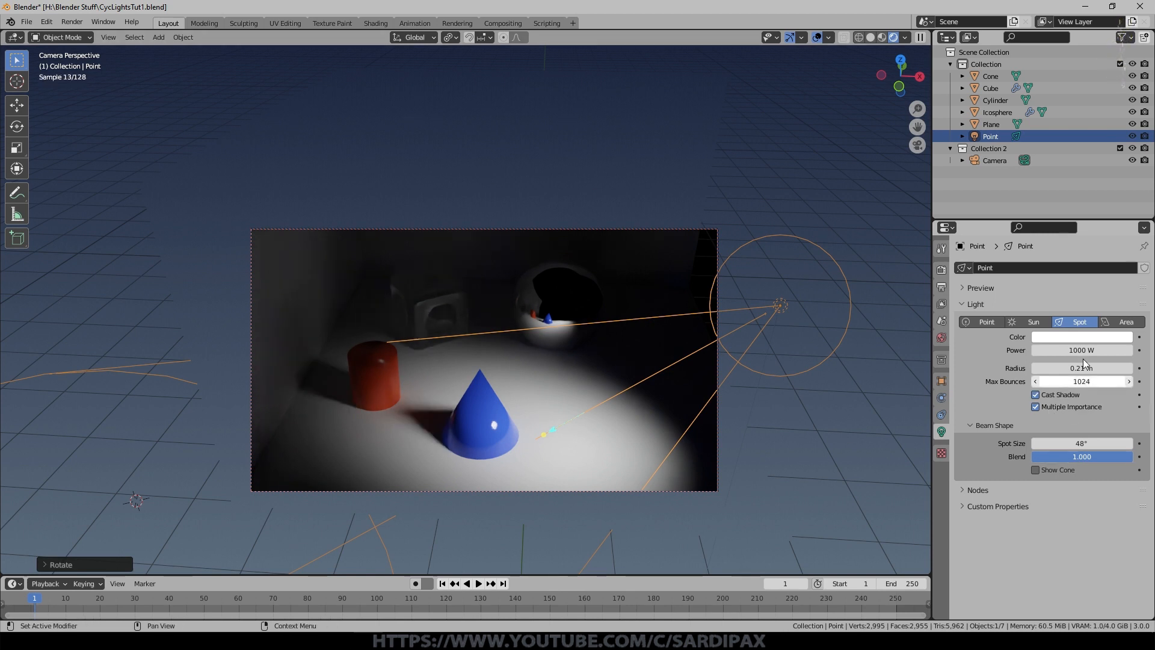
- Change the light's type to Area and set its power to 250 W
click(1134, 325)
middle_drag(801, 385, 709, 259)
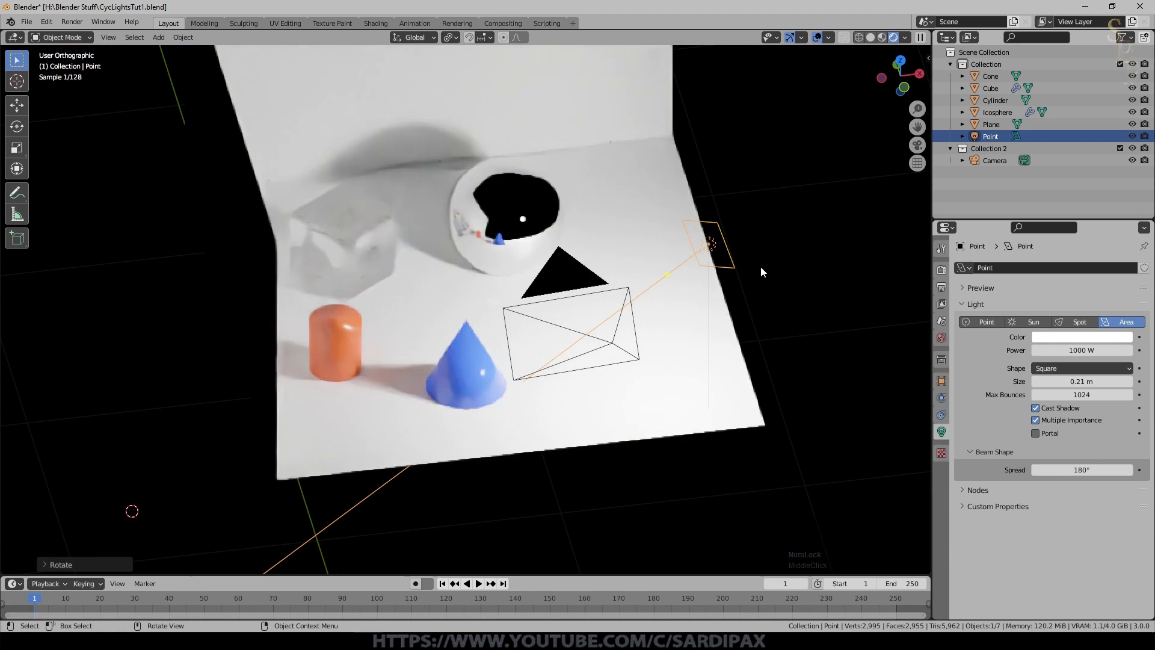
click(1080, 354)
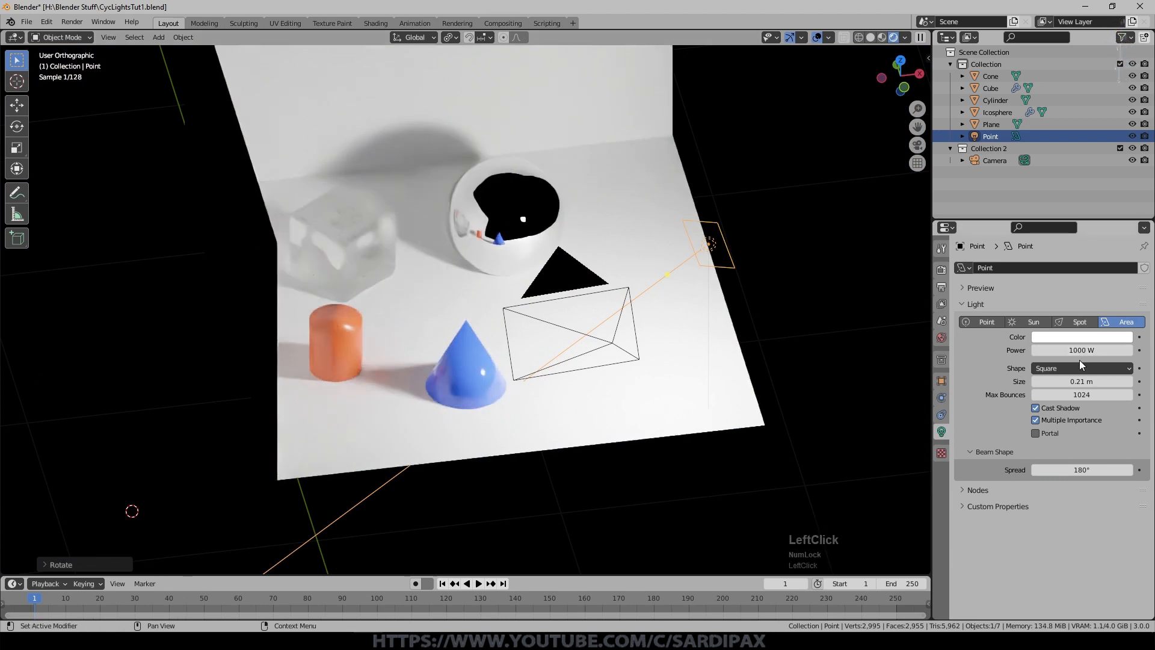
click(1081, 352)
text(250)
key(Return)
- Lower the area light to near the floor beside the blue cone, and check the lighting from above and through the camera
middle_drag(777, 256, 730, 260)
key(g)
click(724, 384)
middle_drag(719, 388, 660, 27)
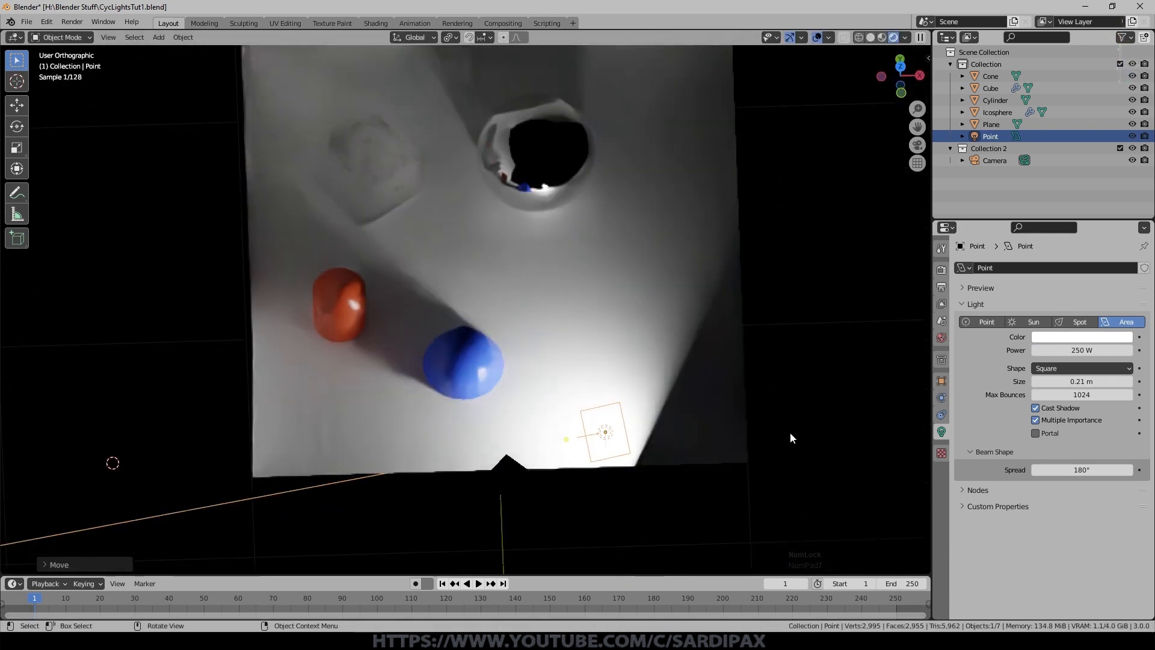
middle_drag(781, 445, 686, 423)
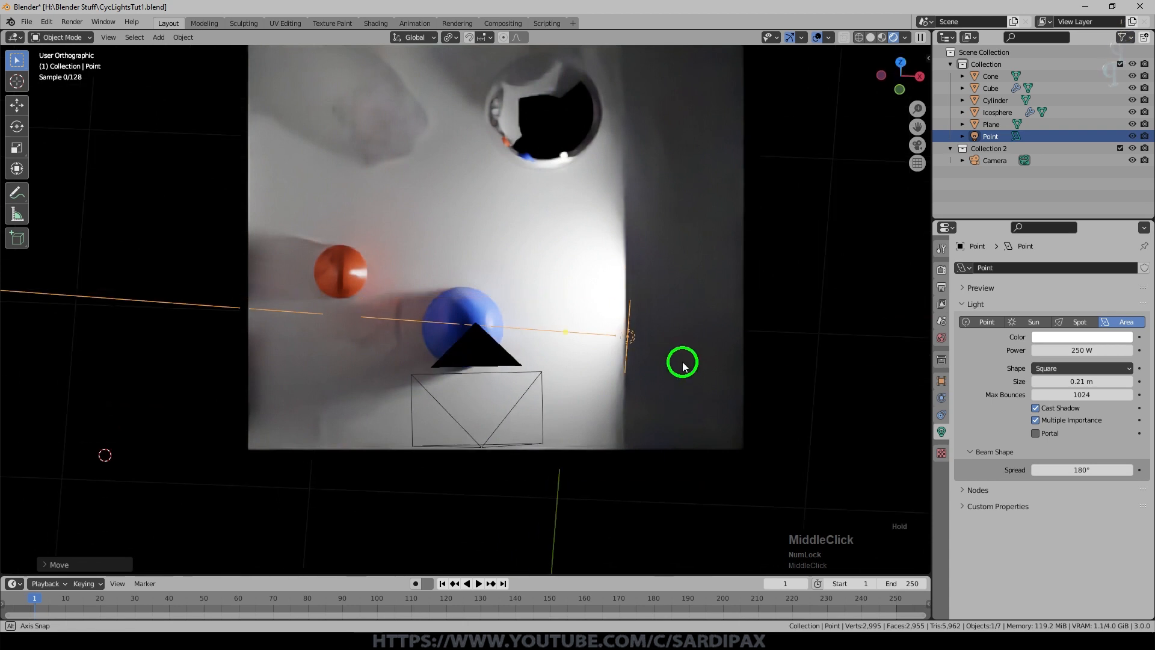
key(KP_0)
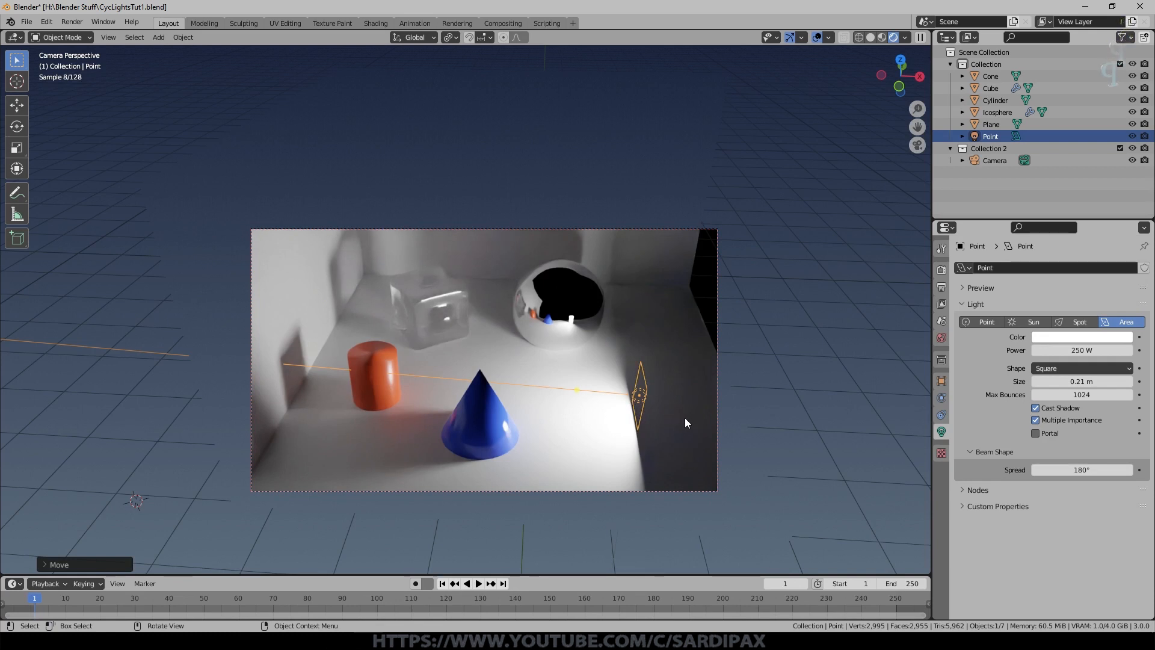
- Scale up the area light, set its size to 0.41 m, and scale it back down beside the blue cone
key(s)
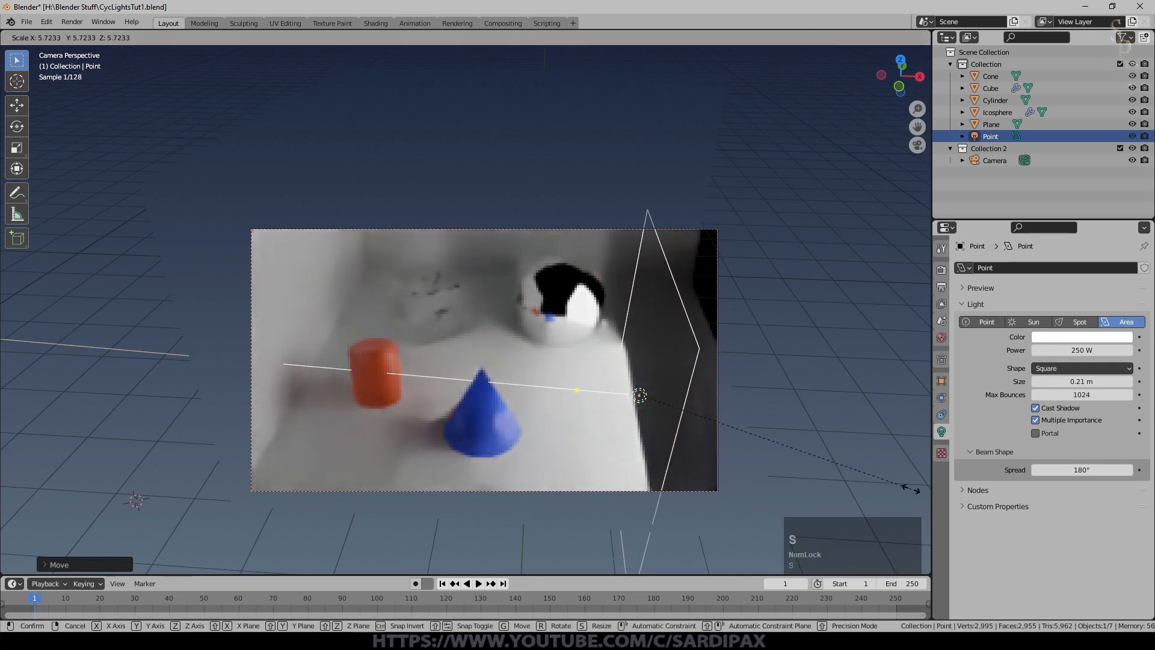
click(699, 390)
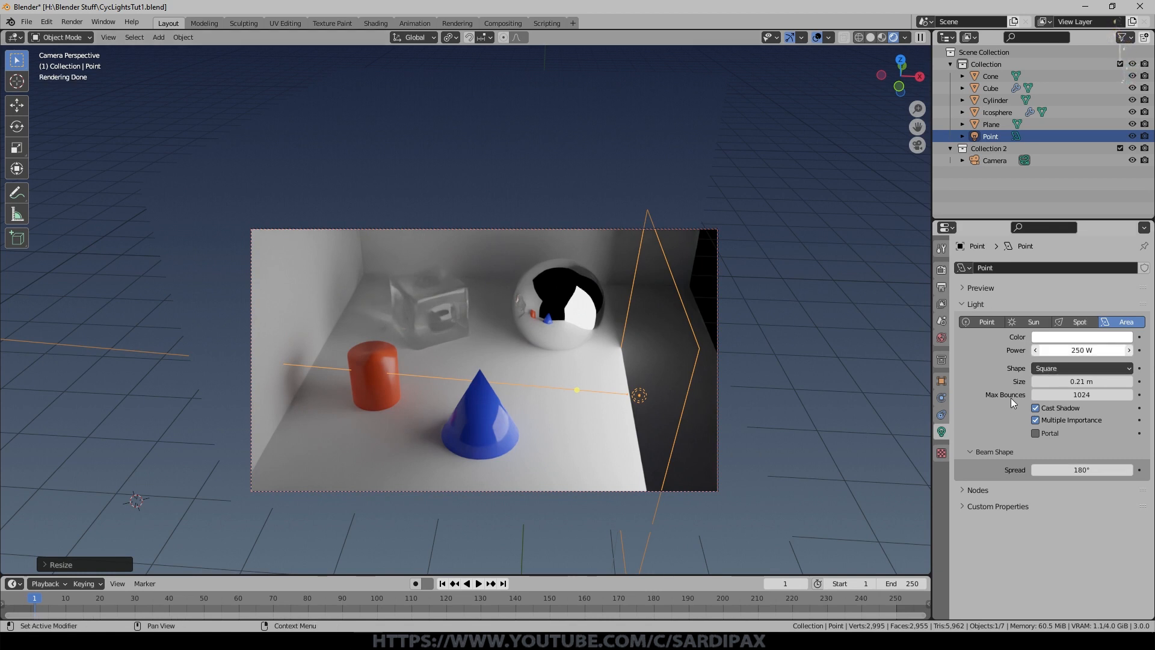
mouse_move(1048, 381)
mouse_down()
mouse_move(1078, 390)
mouse_move(1053, 382)
mouse_move(1065, 382)
mouse_up()
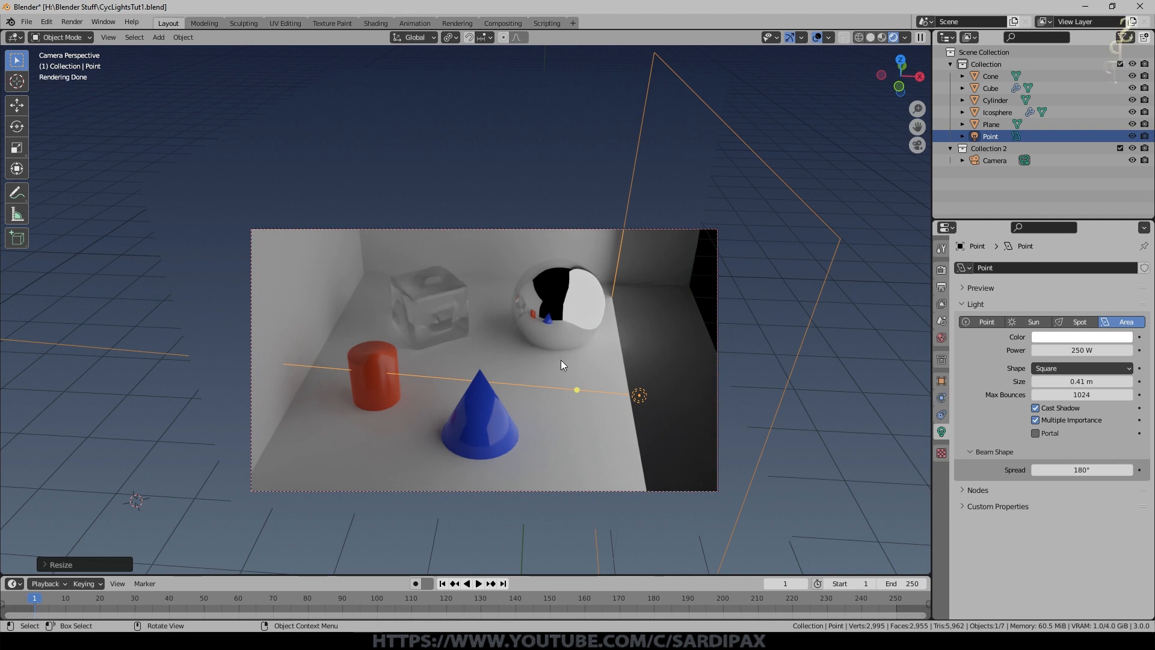
key(s)
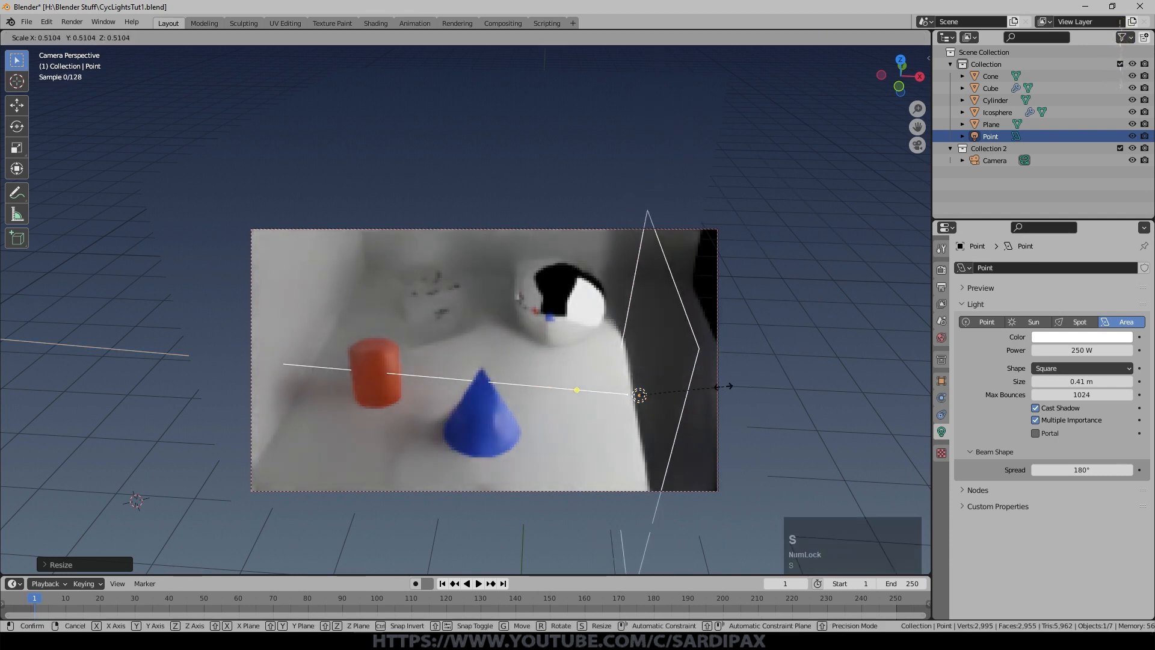
click(711, 390)
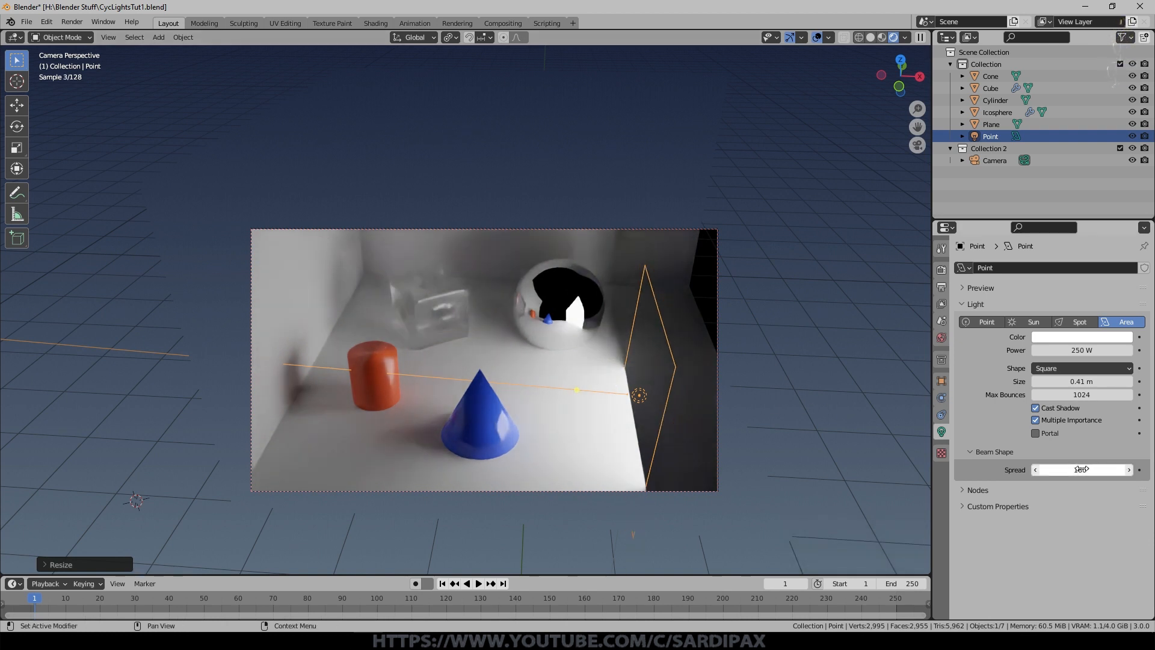
- Narrow the area light's beam spread to 21° and check the lighting from above and through the camera
click(1082, 469)
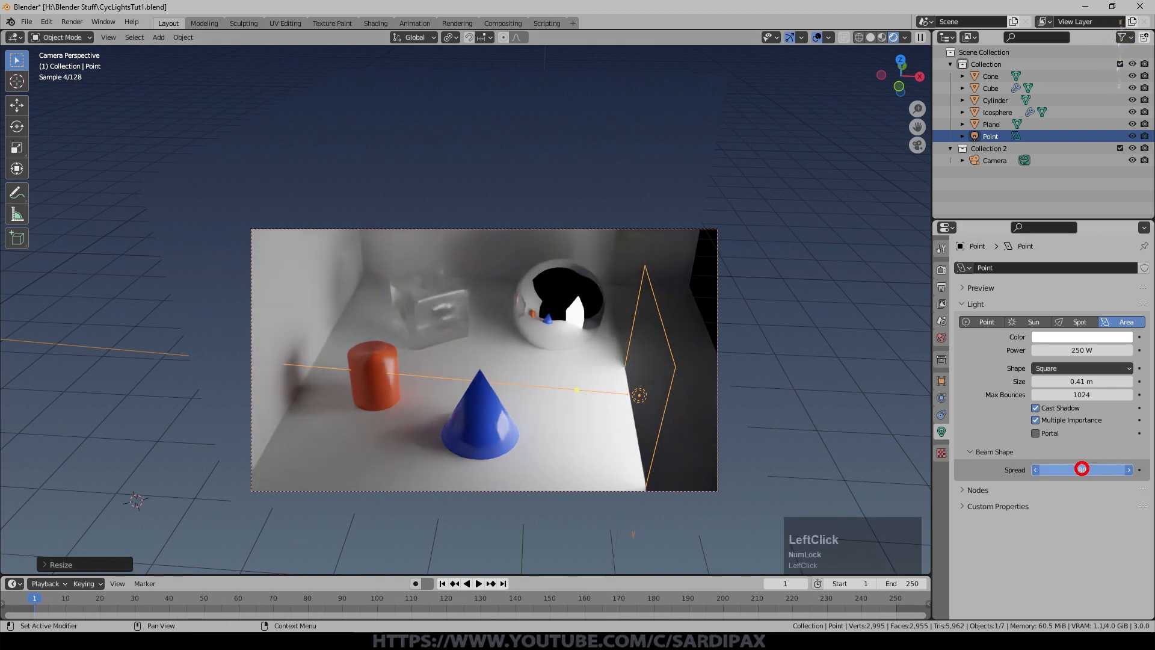
drag(1082, 469, 12, 620)
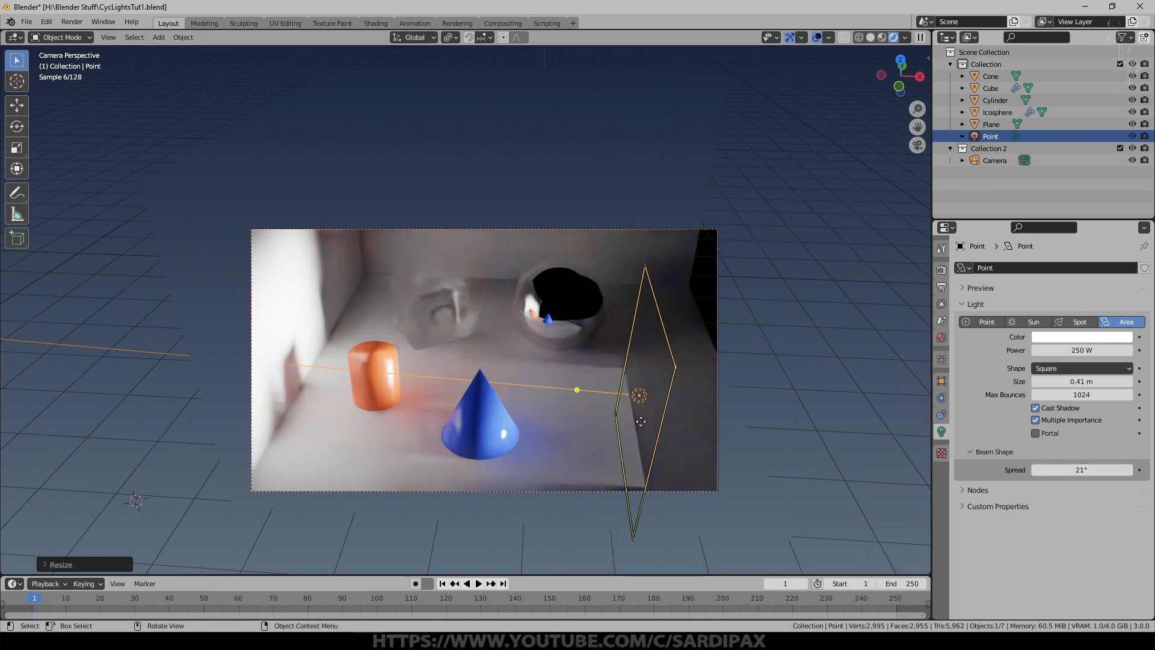
middle_drag(607, 426, 800, 374)
scroll(799, 375, up, 5)
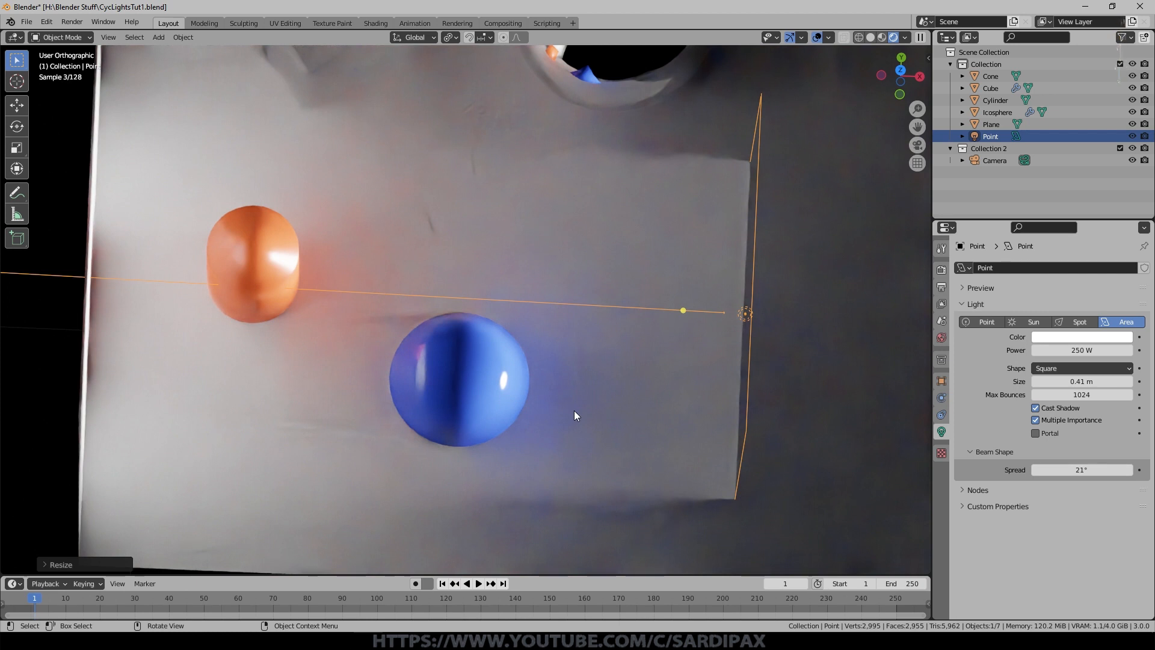
key(KP_0)
- Rotate the area light about the global Z axis and set its beam spread to 180°
key(ctrl+z)
key(ctrl+z)
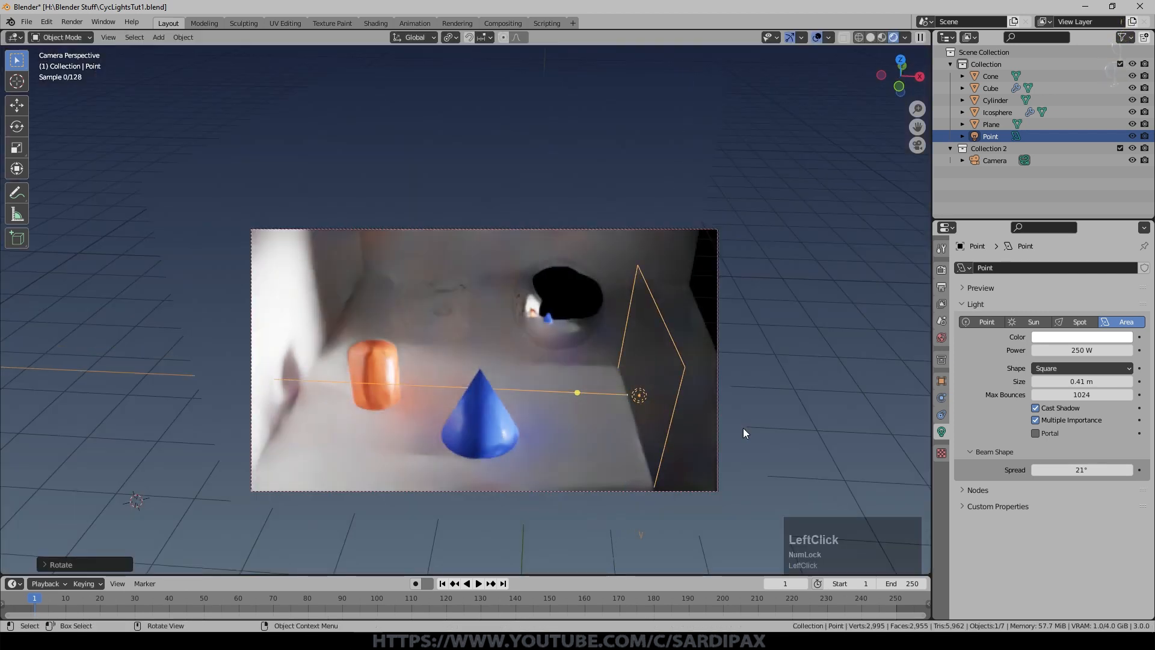
key(r)
key(z)
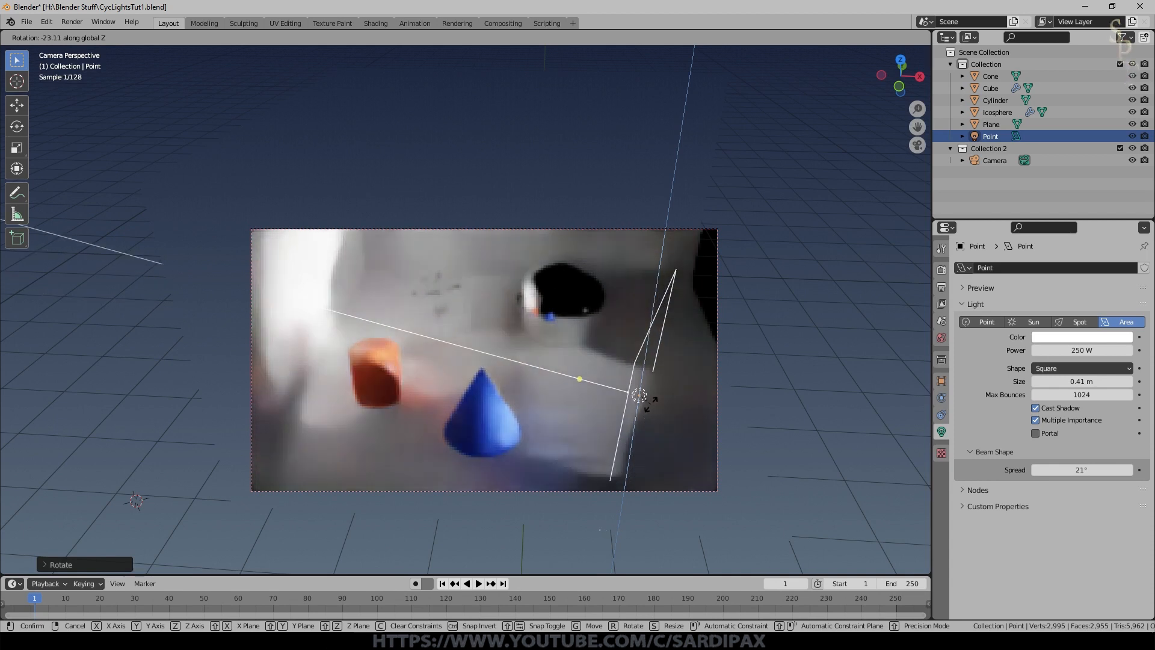
click(654, 405)
drag(1081, 470, 1131, 470)
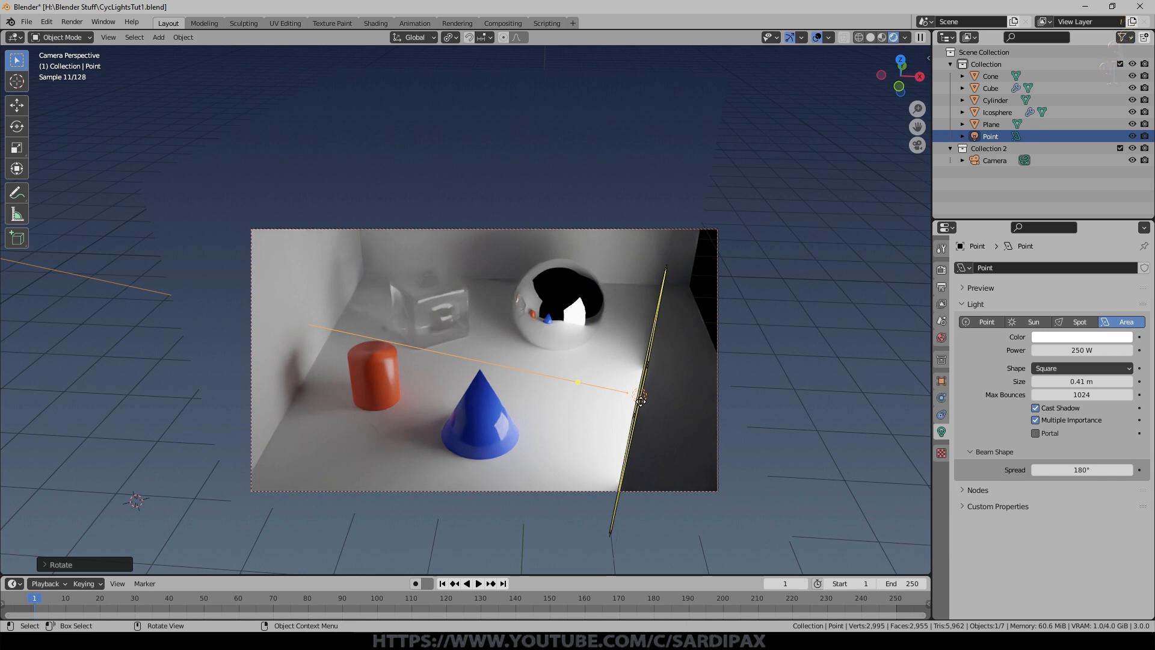
- Turn the area light's Portal option on and back off twice to compare the lighting
click(1035, 434)
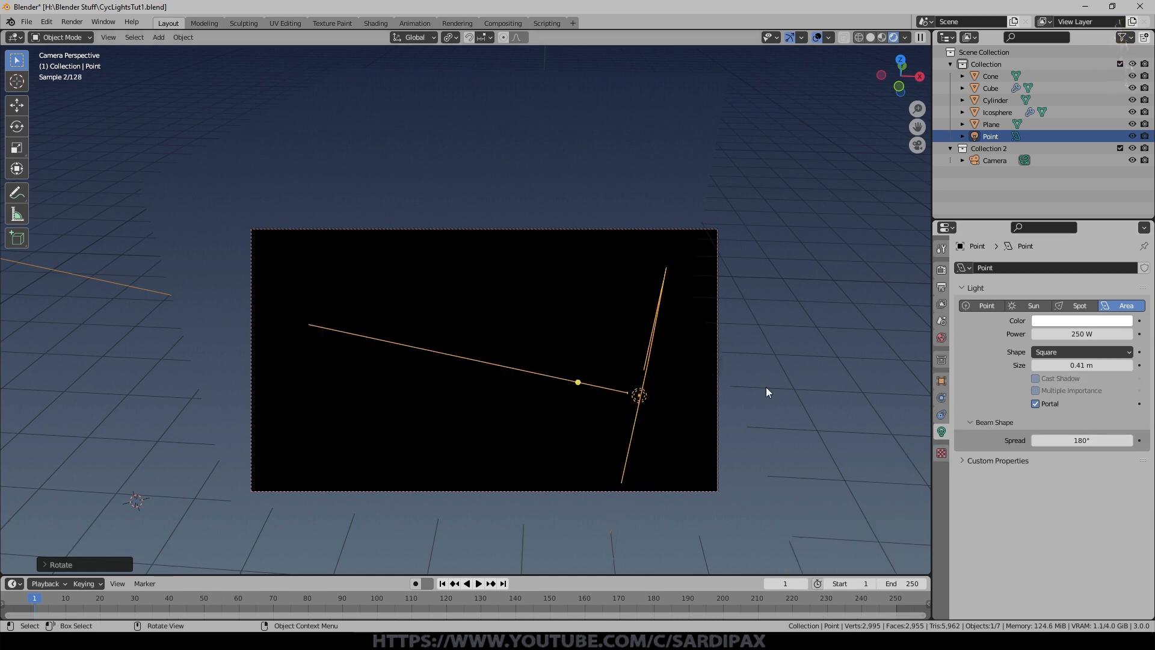
key(ctrl+z)
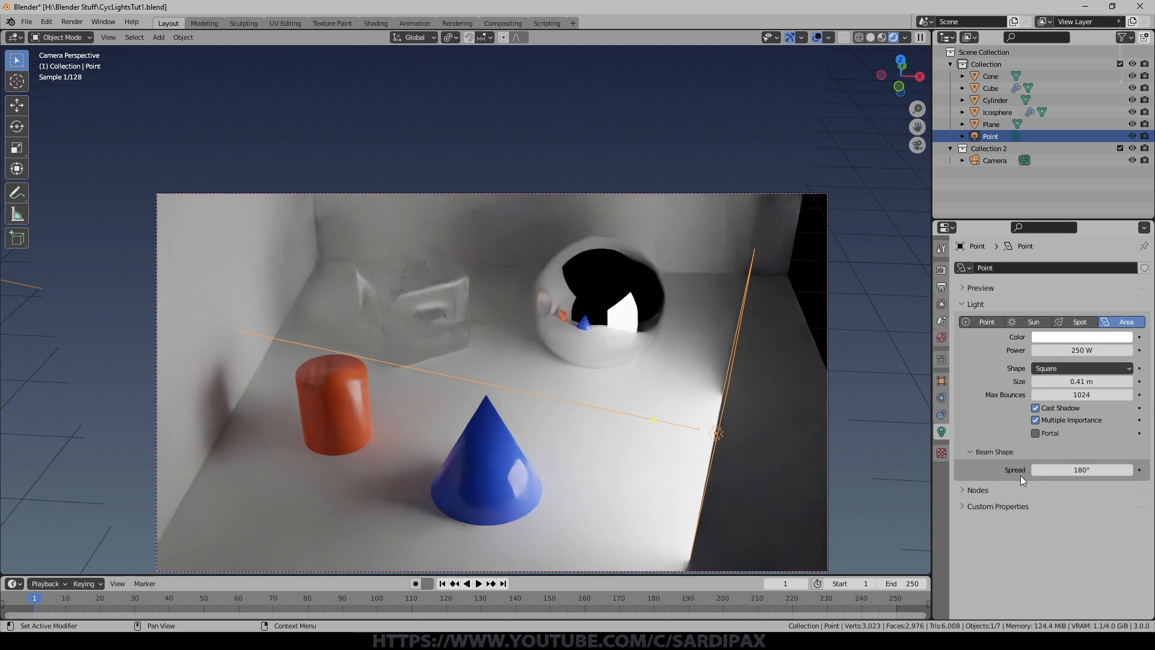
click(1038, 432)
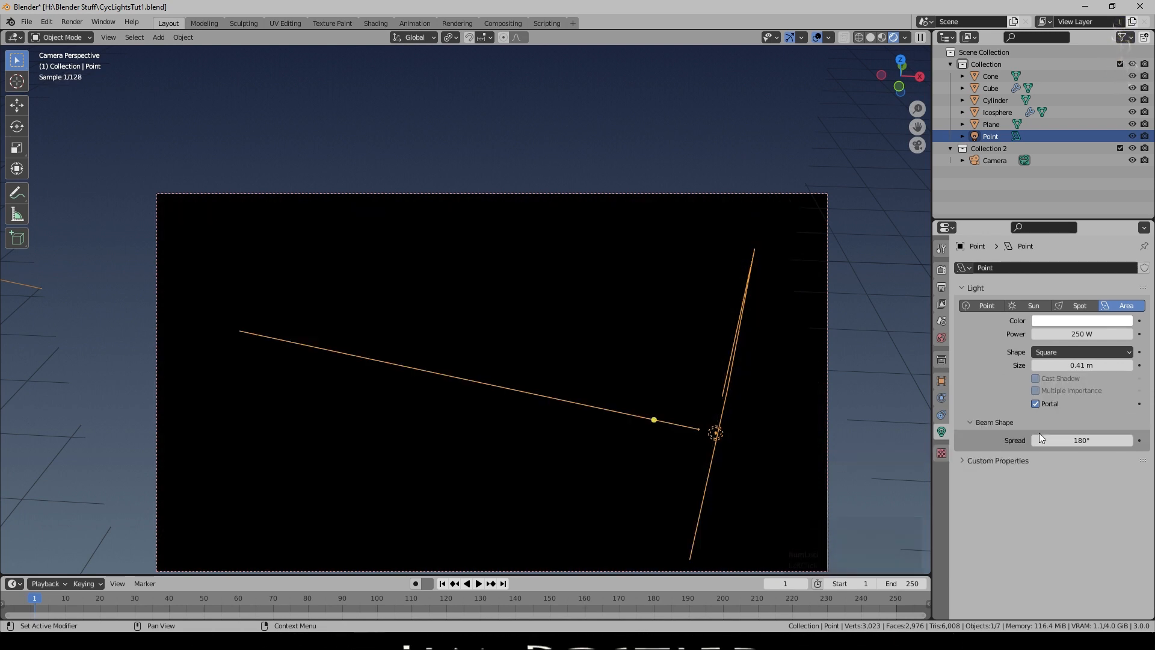
click(1035, 405)
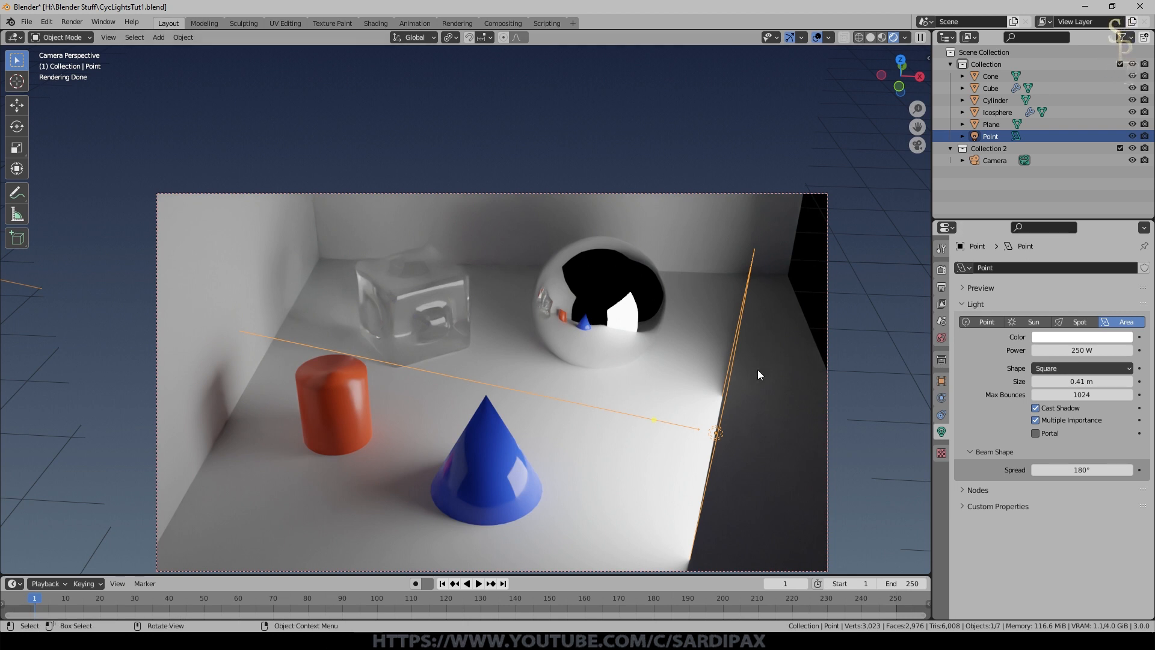
- Delete the area light and add a mesh plane, resized and placed above the open side of the room
key(Delete)
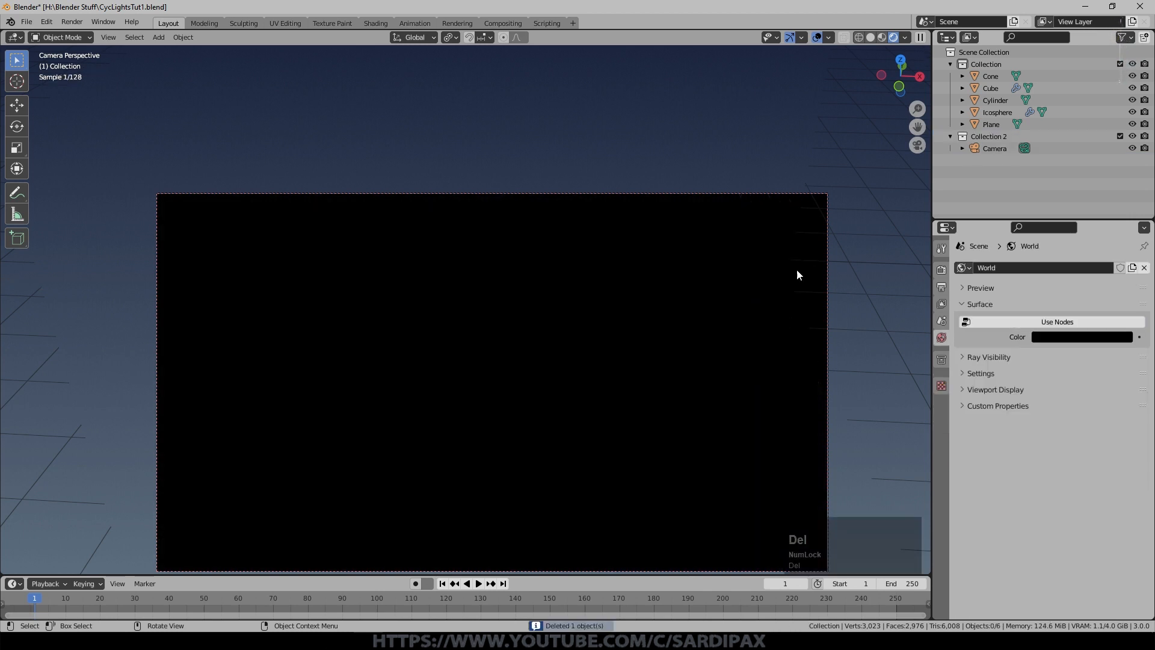
click(882, 37)
key(shift+a)
mouse_move(623, 385)
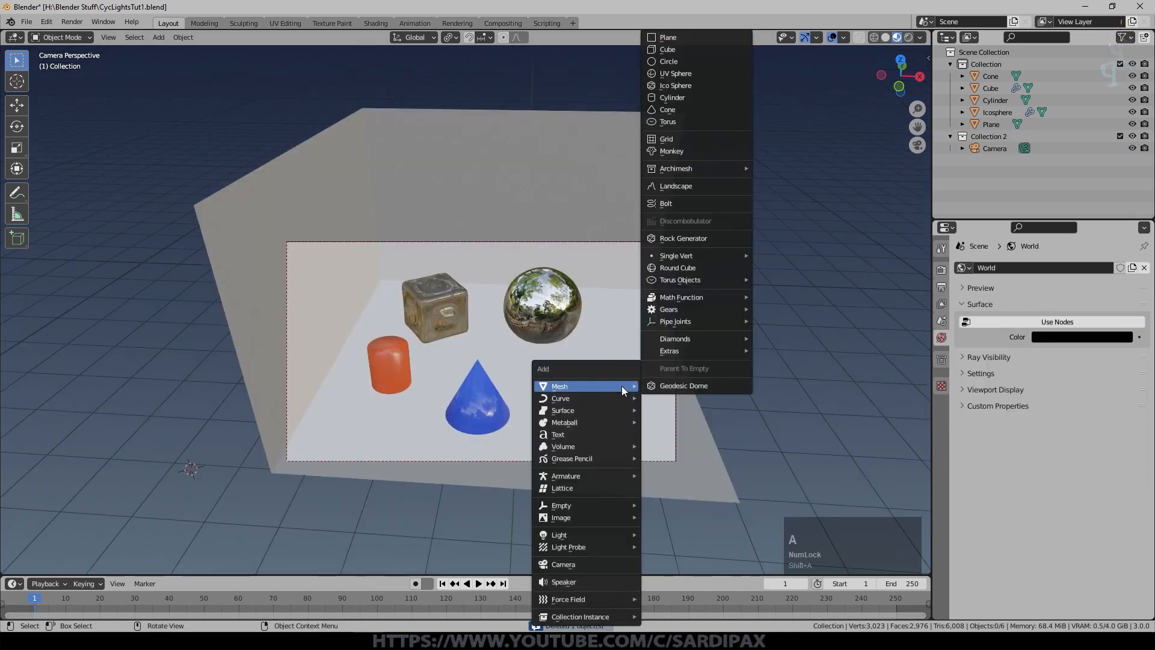
click(668, 37)
key(s)
click(391, 422)
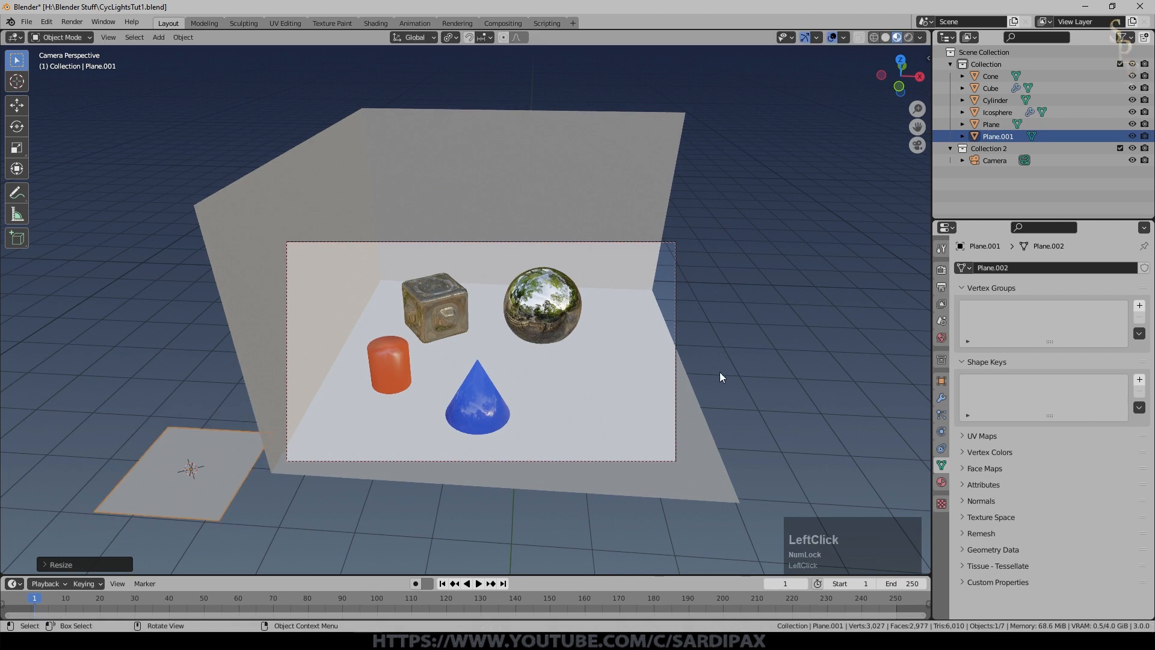
key(KP_7)
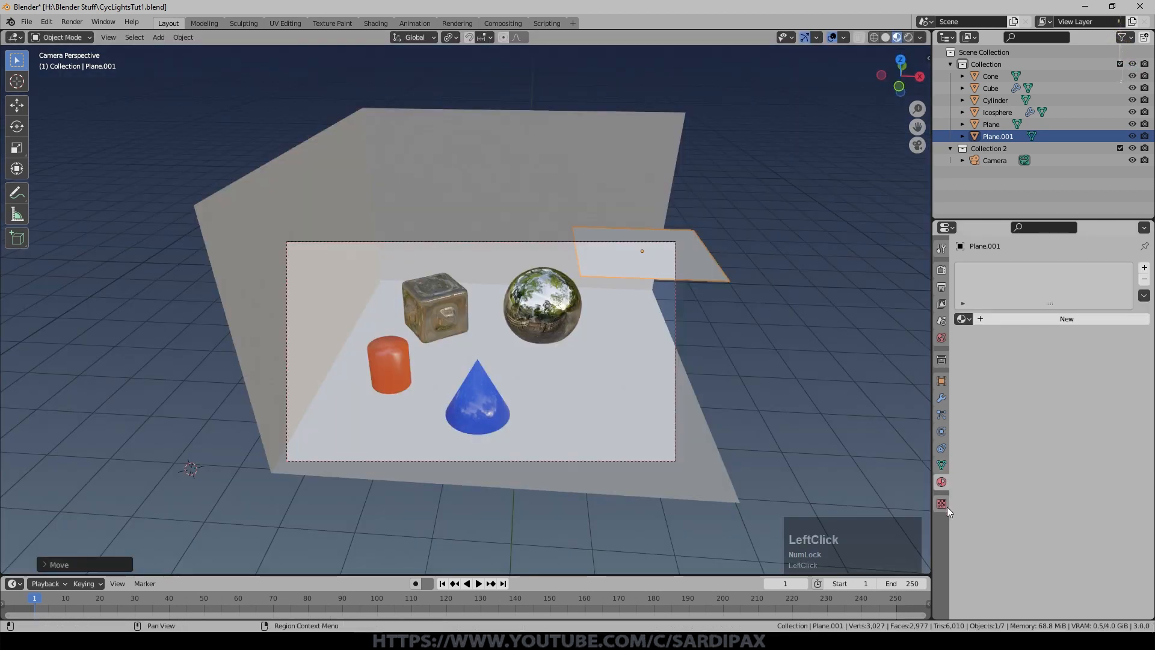
- Give the new plane a material with a white emission colour and display the scene in rendered view
click(1050, 320)
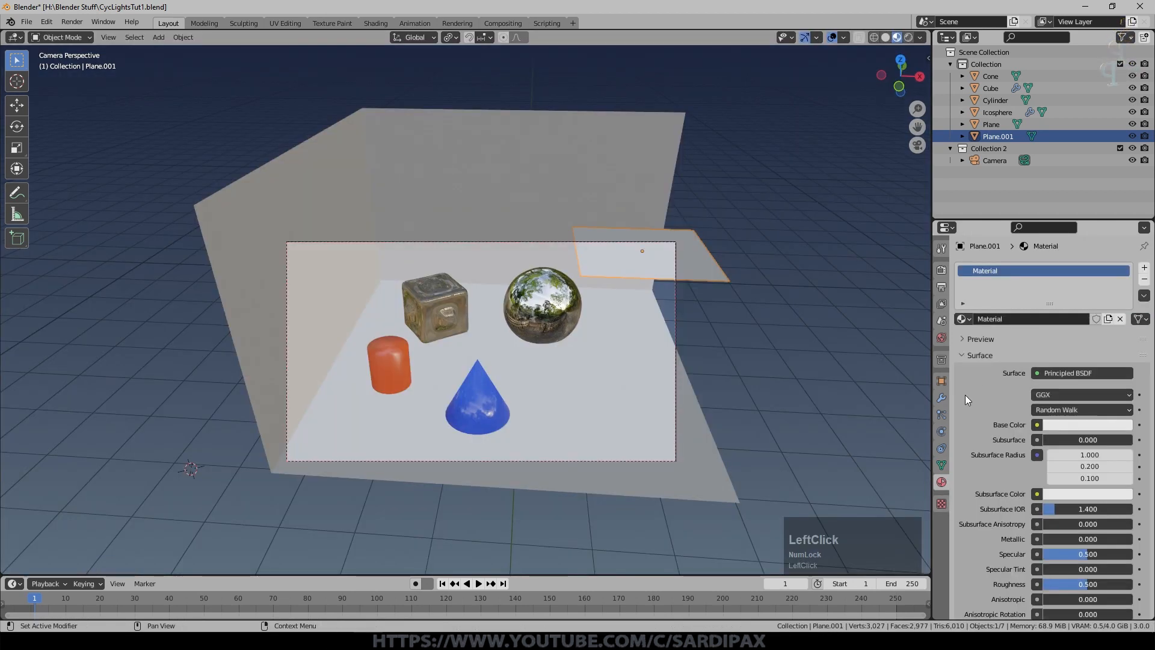
scroll(1023, 385, down, 5)
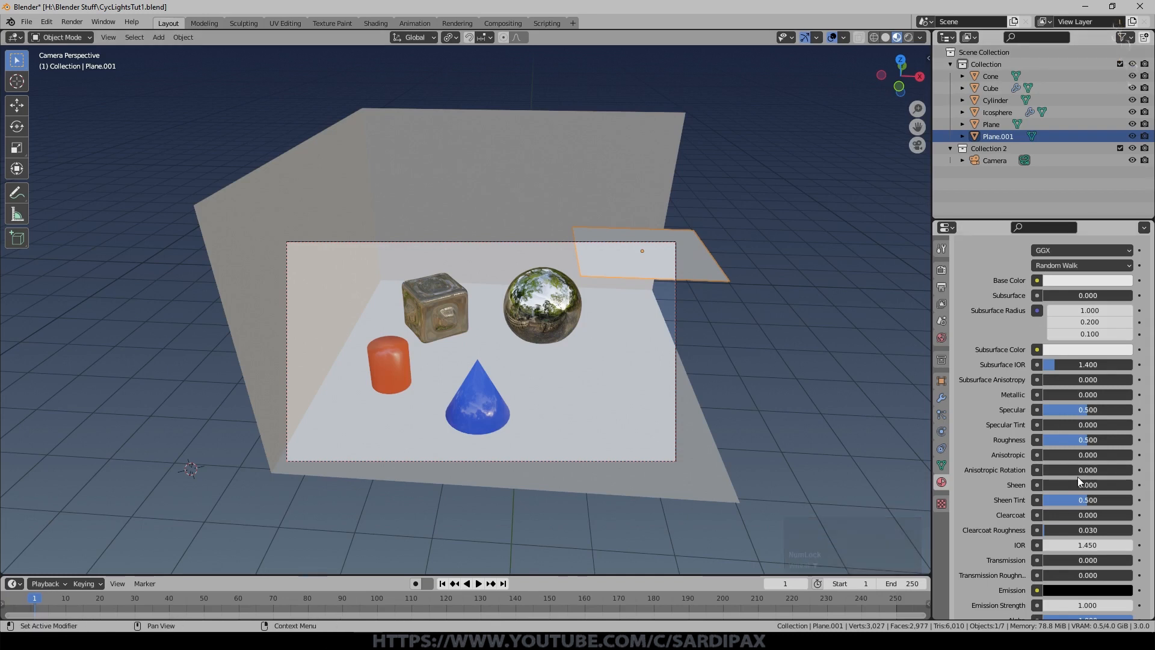
scroll(847, 321, down, 2)
scroll(1078, 456, down, 4)
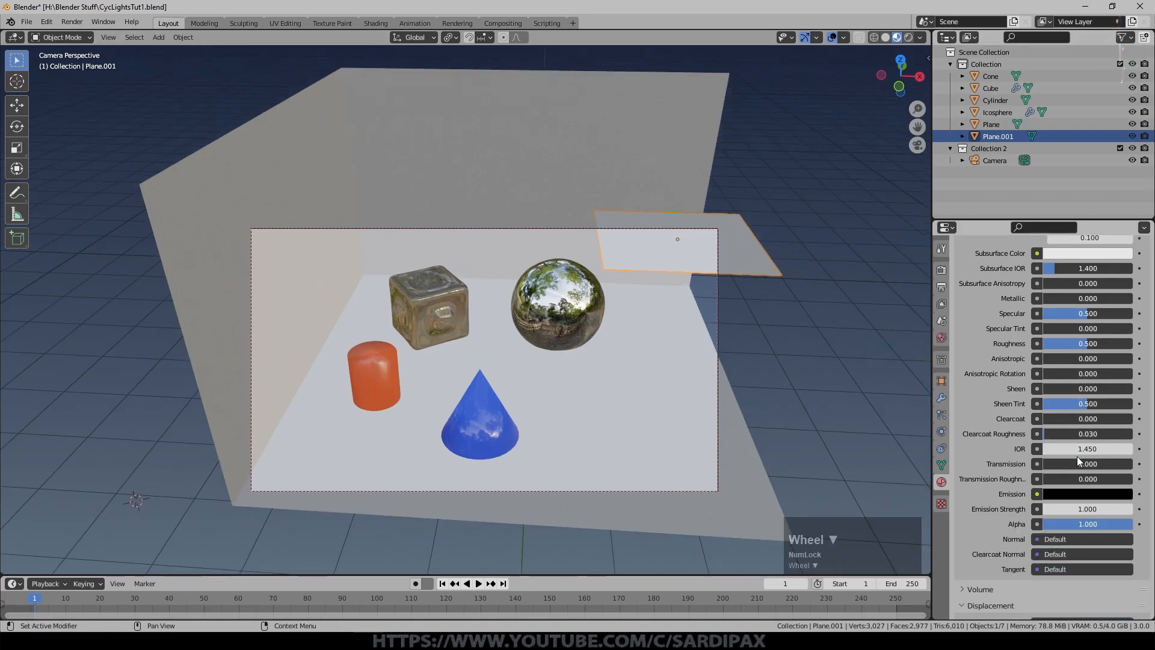
click(1069, 494)
drag(1123, 408, 1123, 324)
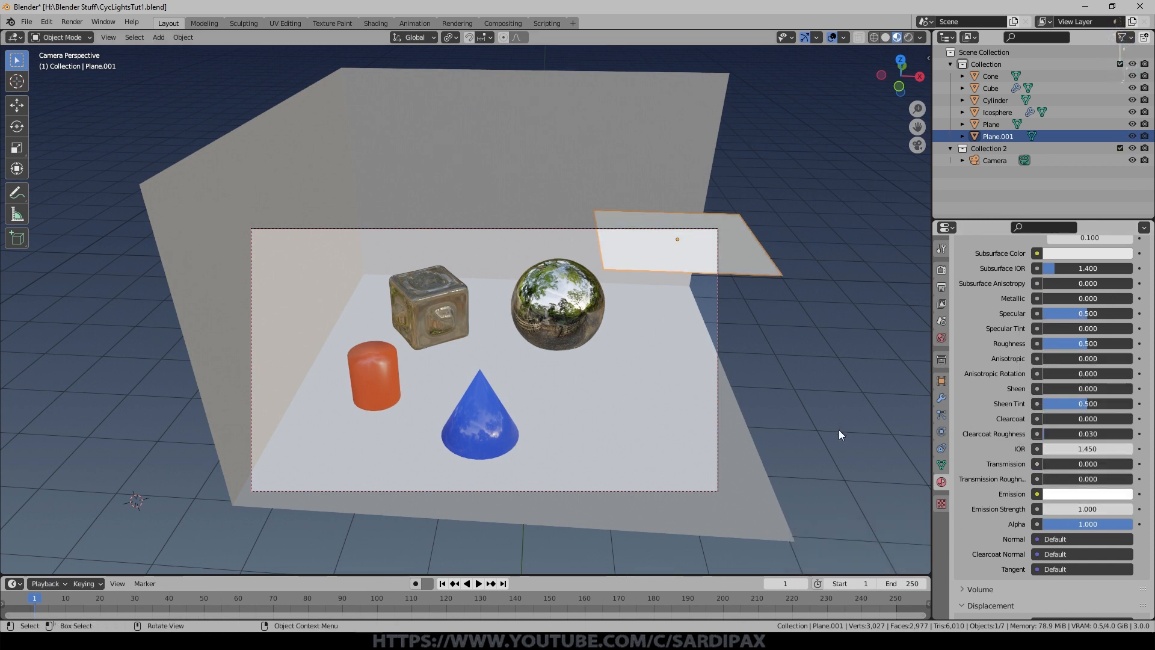
click(909, 37)
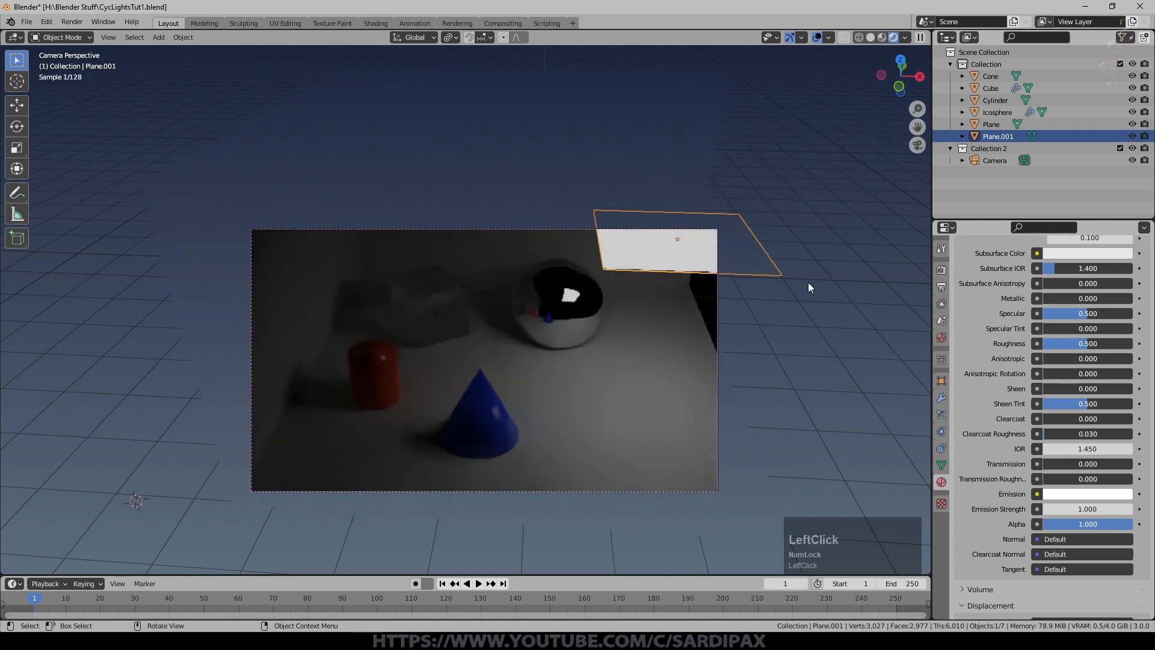
- Set the plane's emission strength to 3.600 and scale the plane down to about 0.089
mouse_move(1068, 512)
mouse_down()
mouse_move(1145, 506)
mouse_move(1071, 506)
mouse_move(1089, 506)
mouse_up()
key(s)
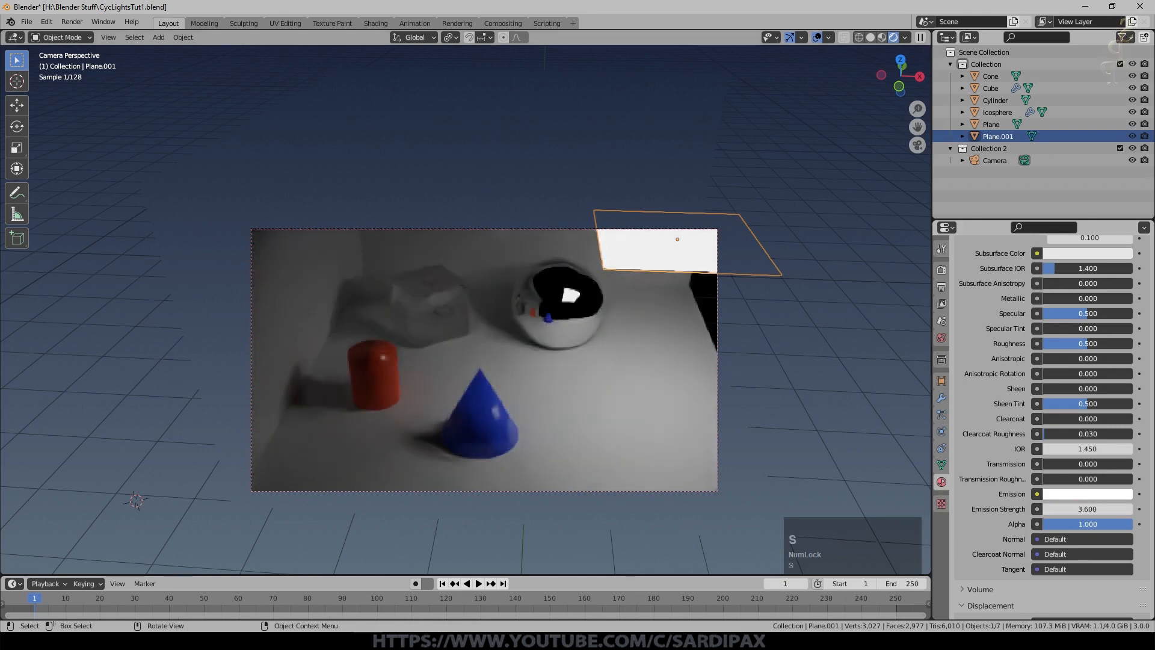
click(710, 275)
shift+middle_drag(835, 245, 897, 283)
scroll(896, 282, up, 1)
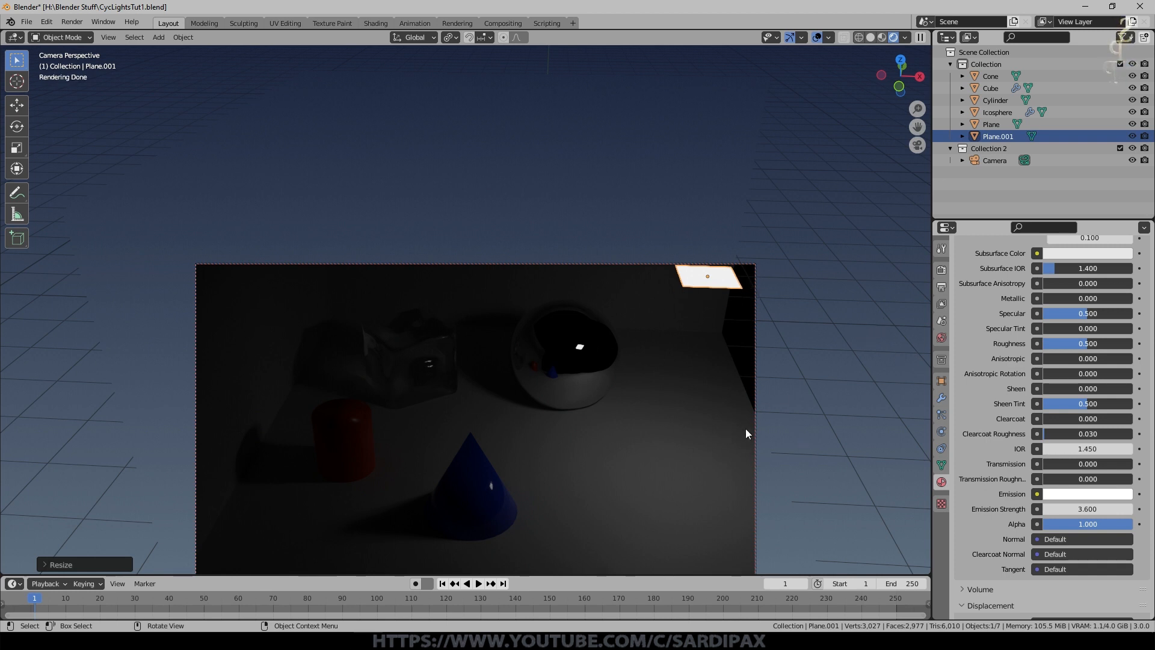
- Move the emissive plane next to the blue cone and rotate it about 48.1° around the Y axis
key(g)
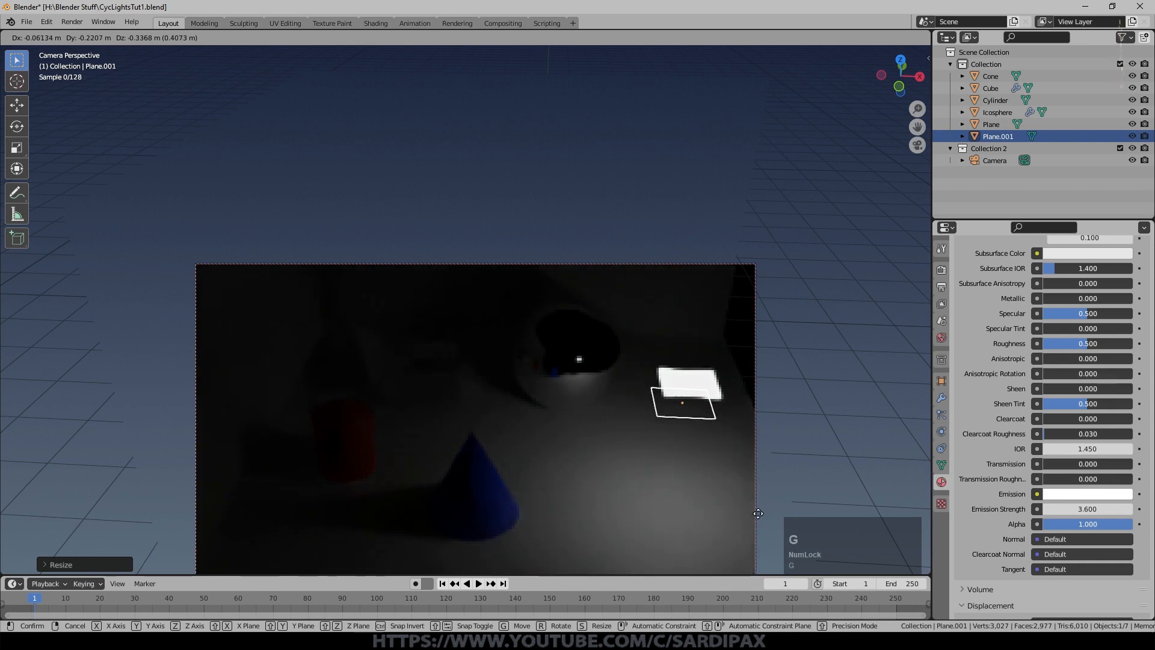
click(575, 518)
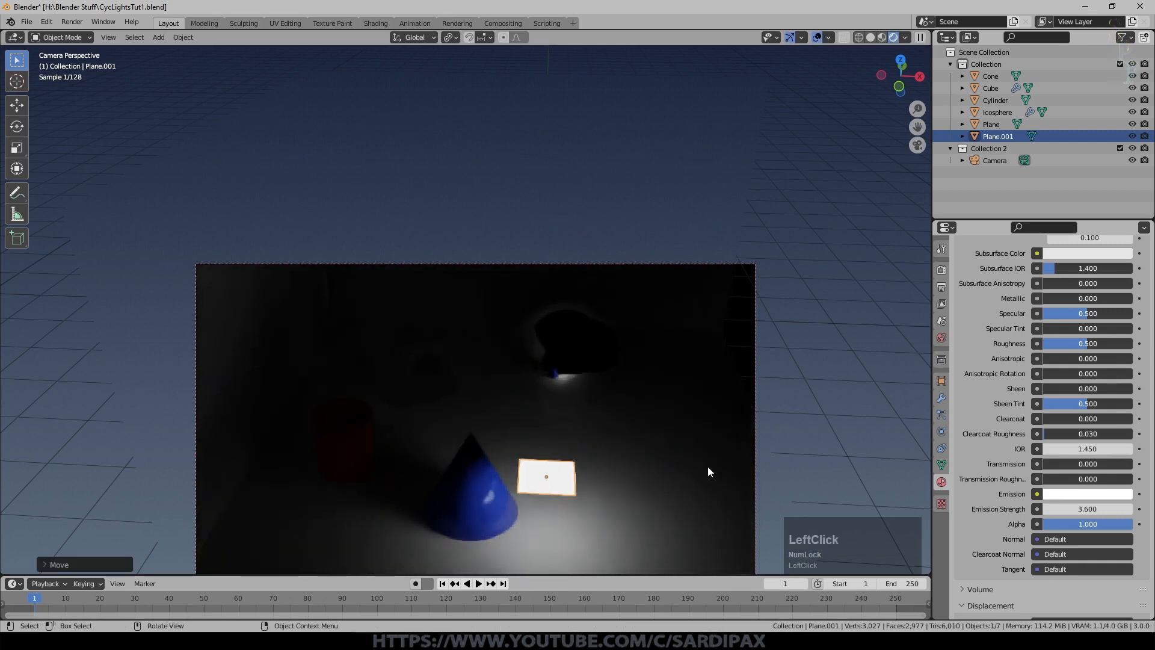
key(r)
key(y)
click(754, 304)
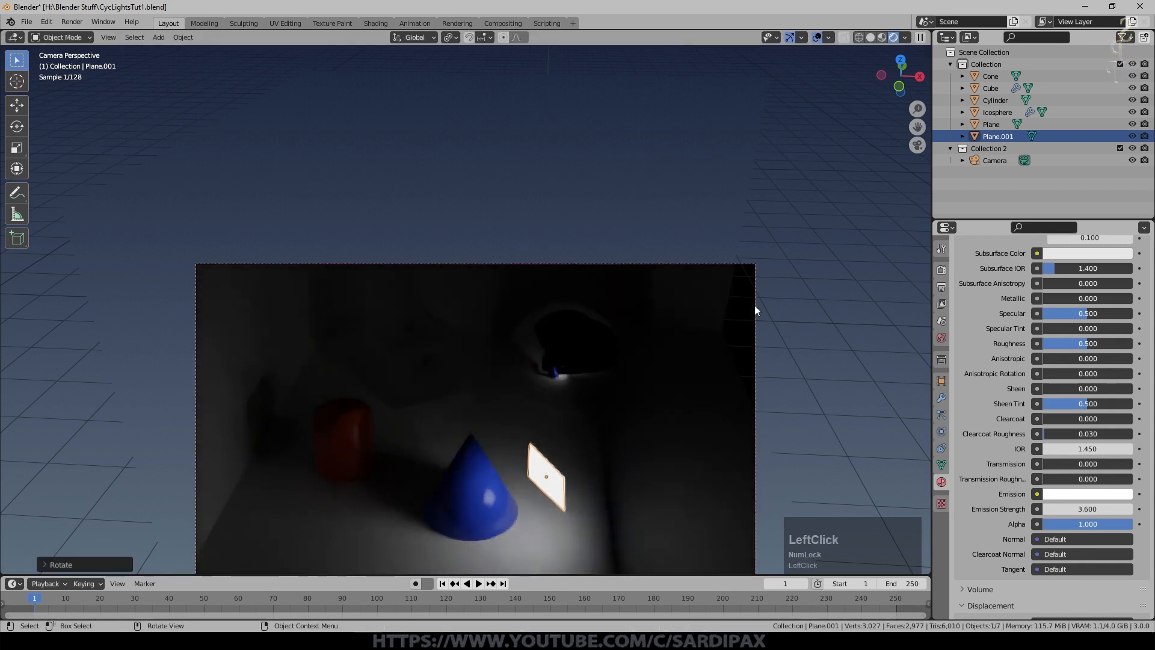
- Turn off Glossy ray visibility for the emissive plane to compare the reflections on the cone and sphere
key(Home)
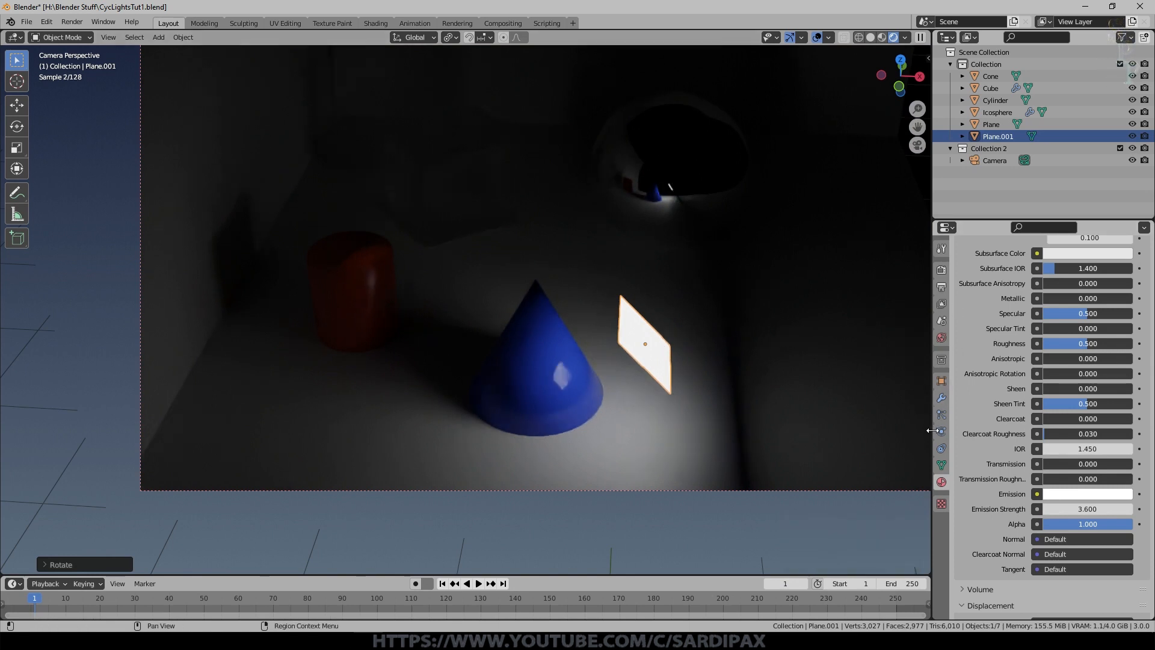
click(942, 465)
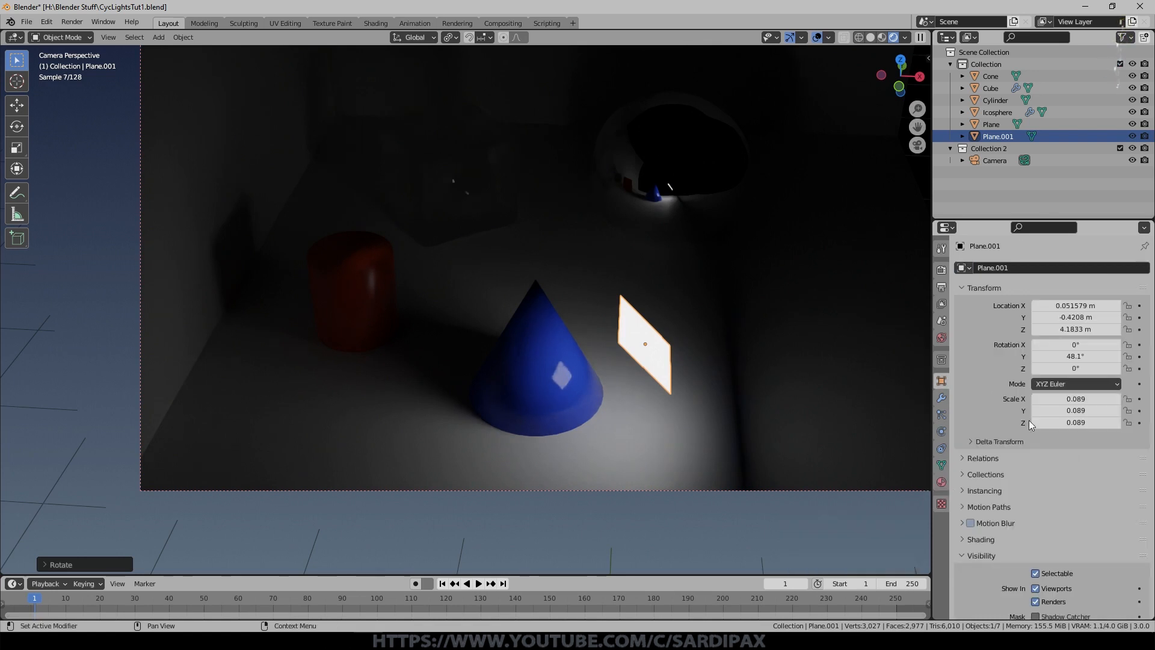
scroll(1028, 420, down, 8)
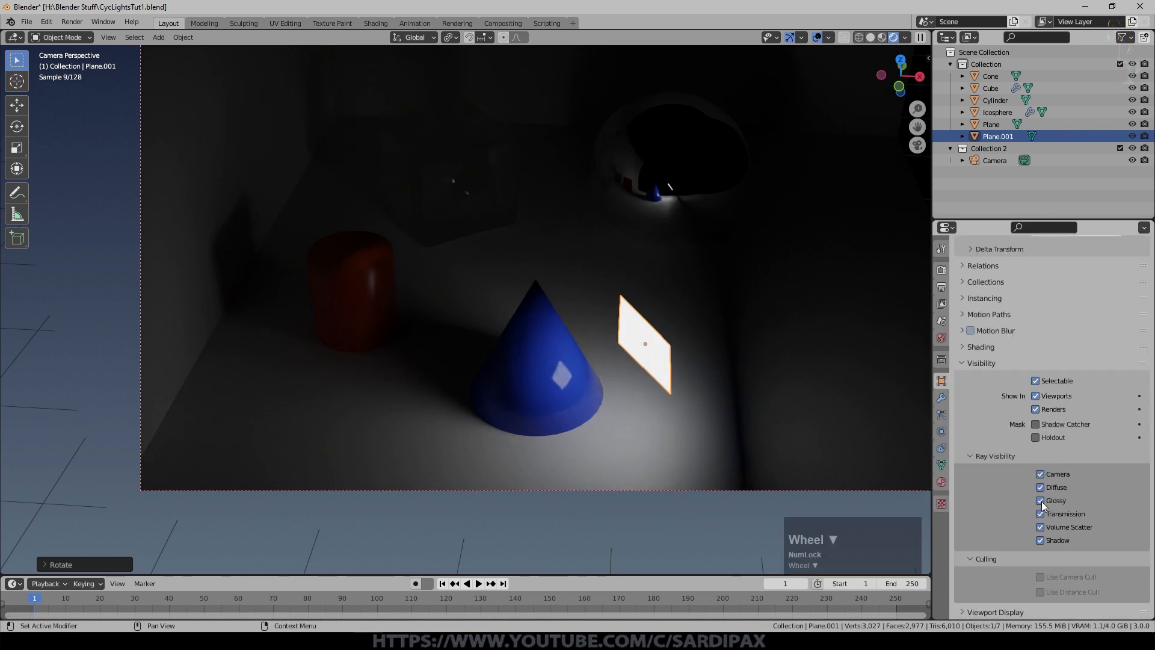
click(1042, 501)
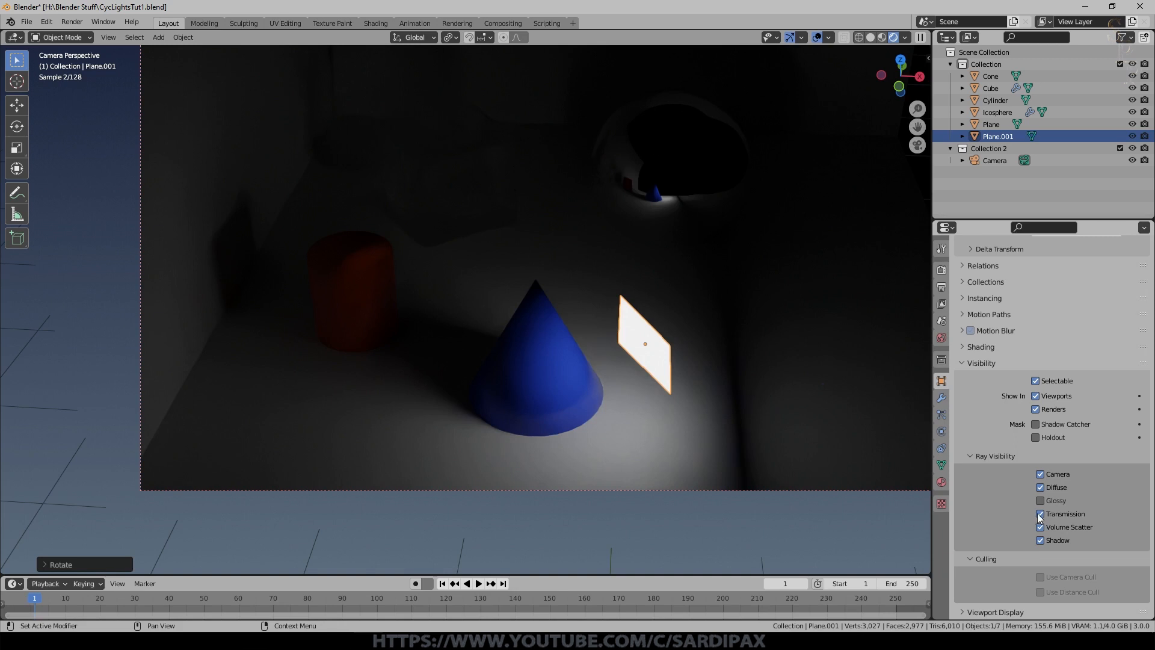
- Raise the plane material's emission strength to 4.500 and change its emission colour to light green
scroll(1051, 431, down, 3)
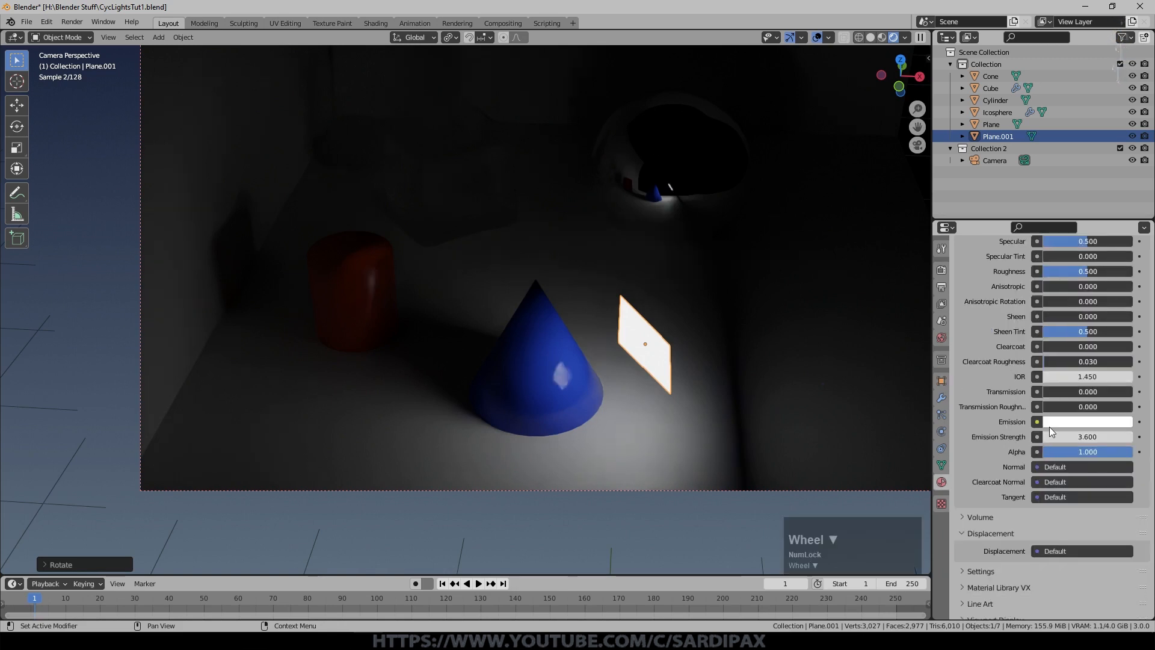
drag(1053, 434, 1089, 433)
click(1072, 420)
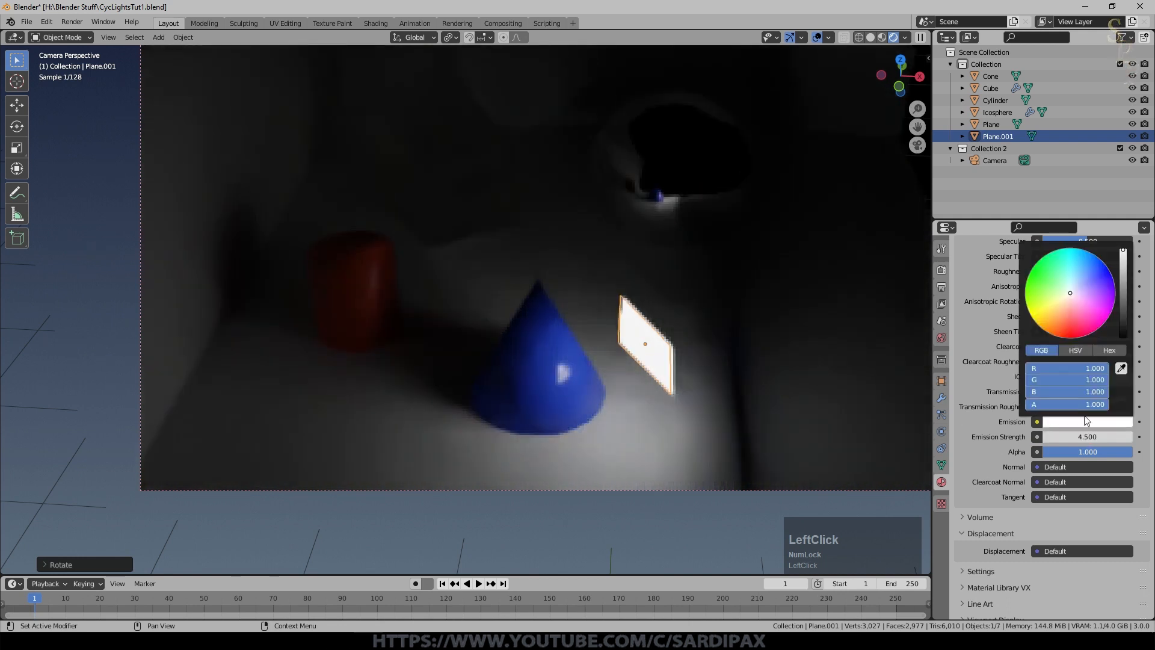
click(1044, 283)
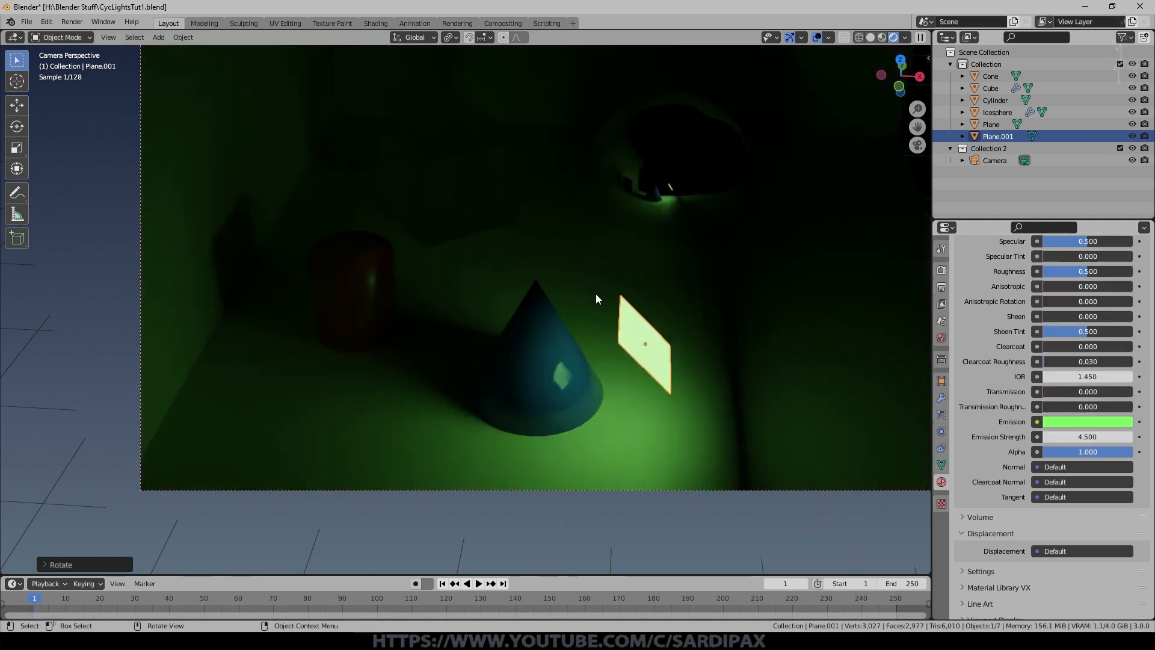
- Subdivide the emissive plane's mesh and pull its vertices with proportional editing into an irregular pointed shape
middle_drag(692, 351, 658, 393)
key(Tab)
right_click(619, 393)
click(615, 395)
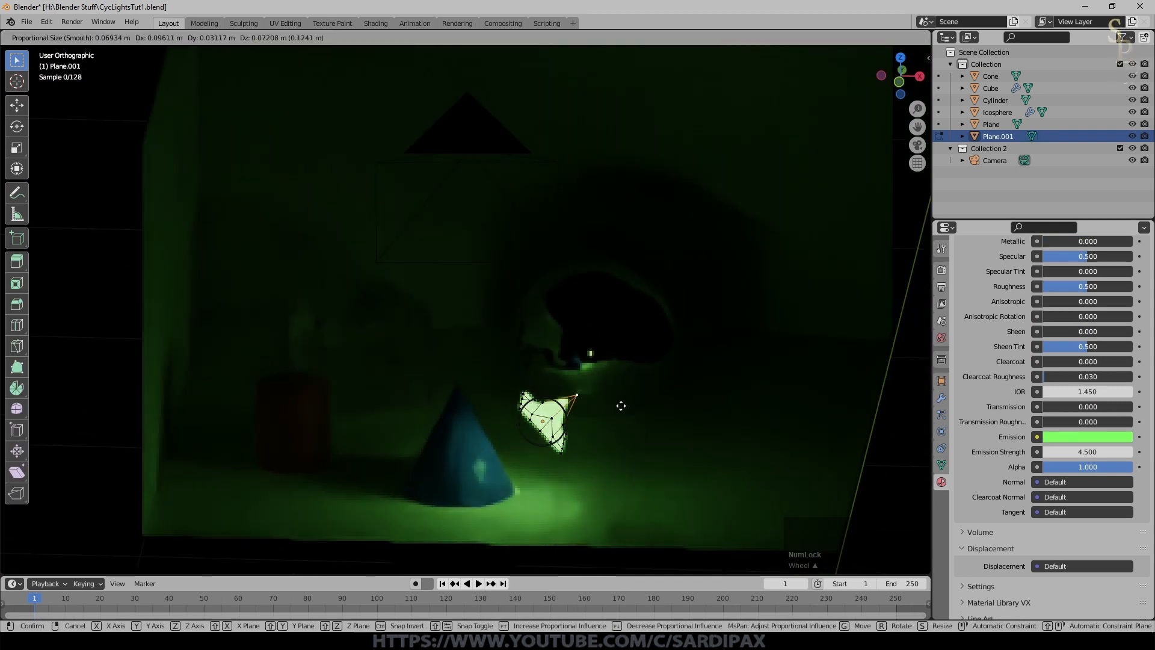
click(629, 401)
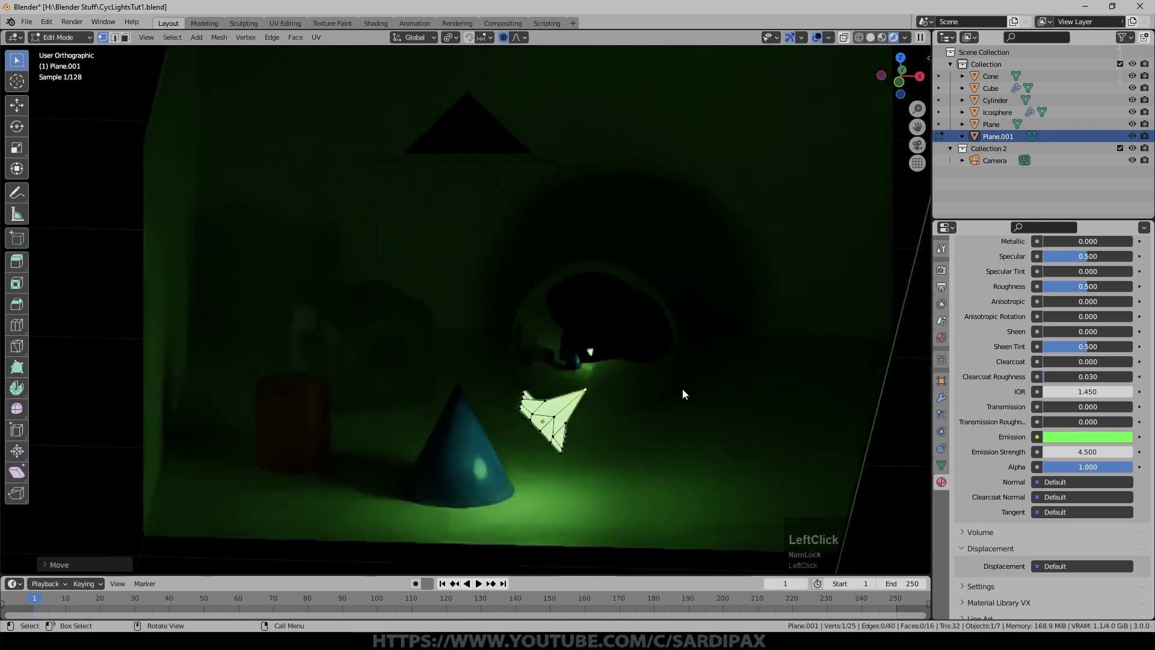
key(Tab)
middle_drag(606, 432, 642, 415)
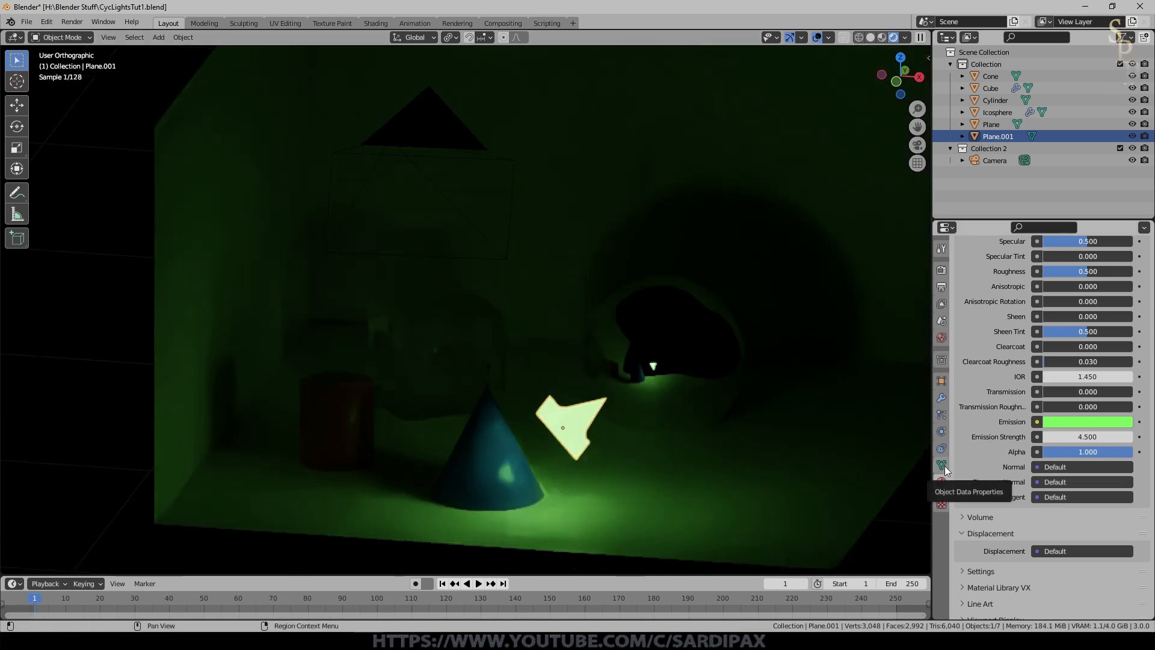
- Turn off Camera and Glossy ray visibility for the reshaped emissive plane
click(942, 381)
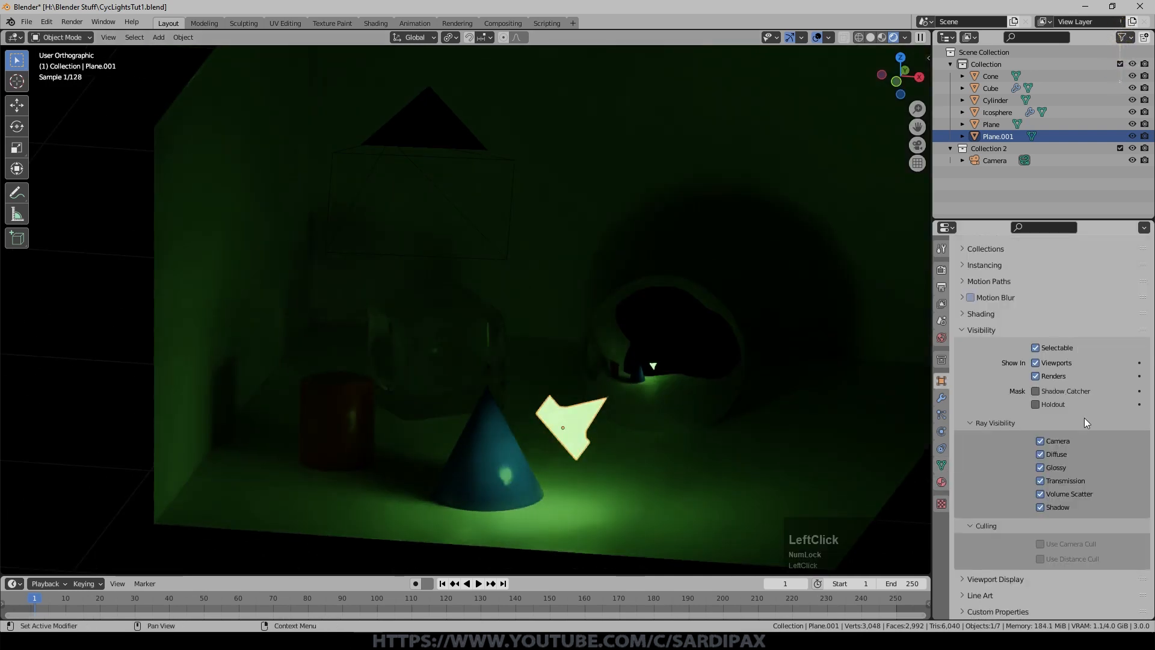
click(1040, 441)
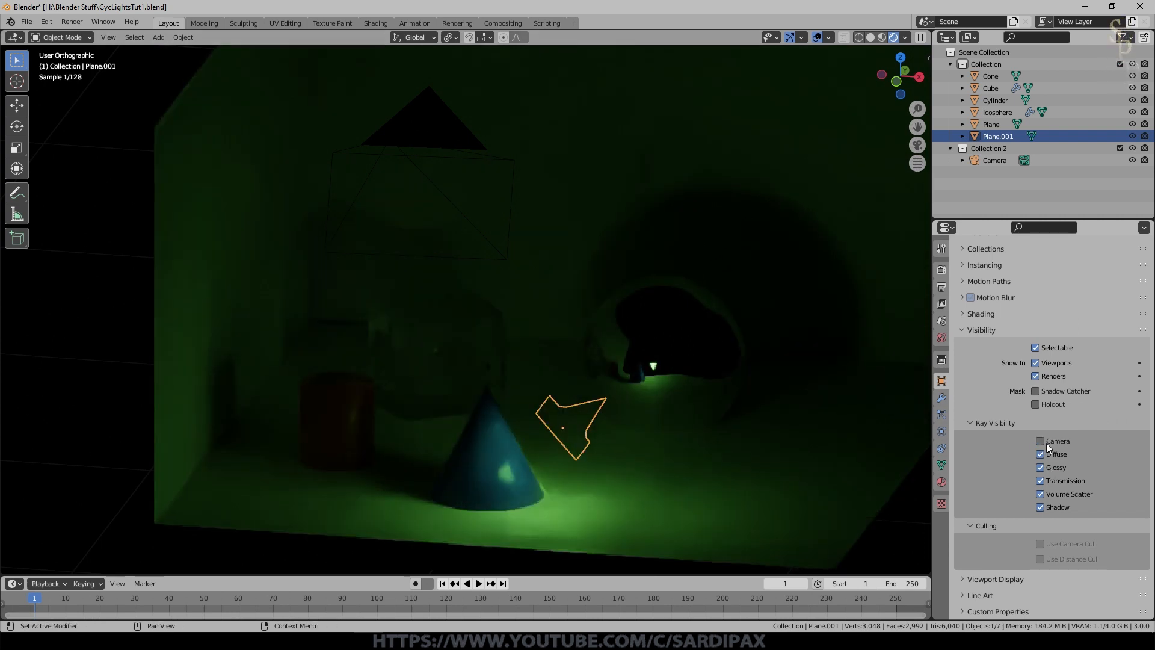
click(1040, 468)
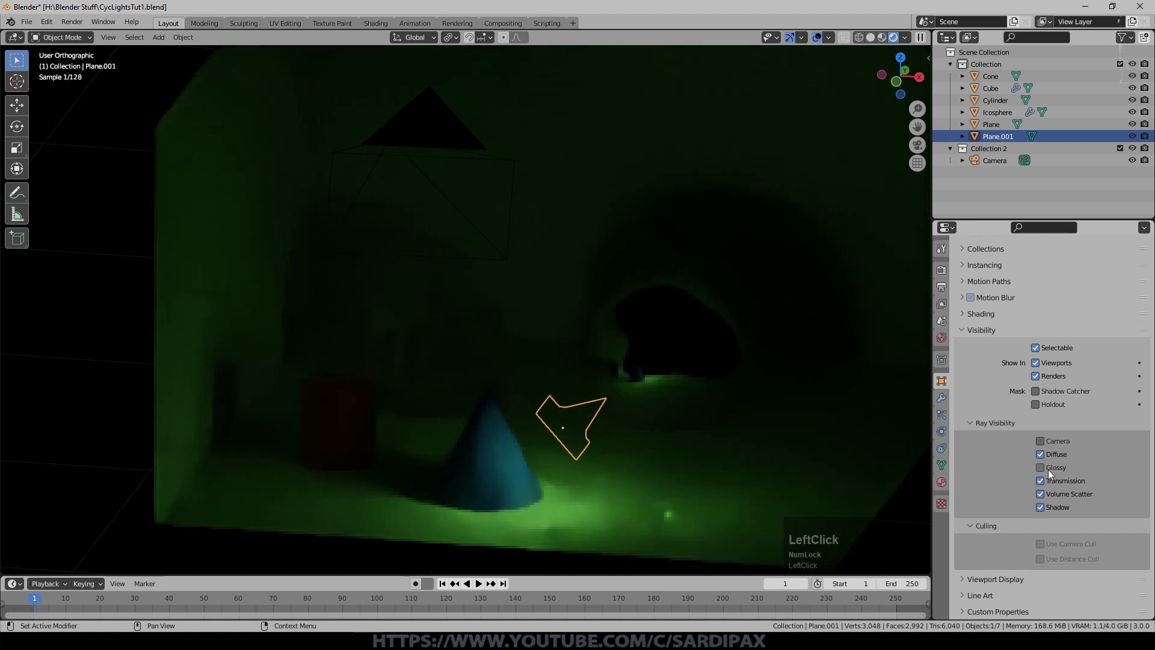
- Hide the viewport overlays and set the plane material's emission strength to 59.700
click(816, 37)
click(942, 482)
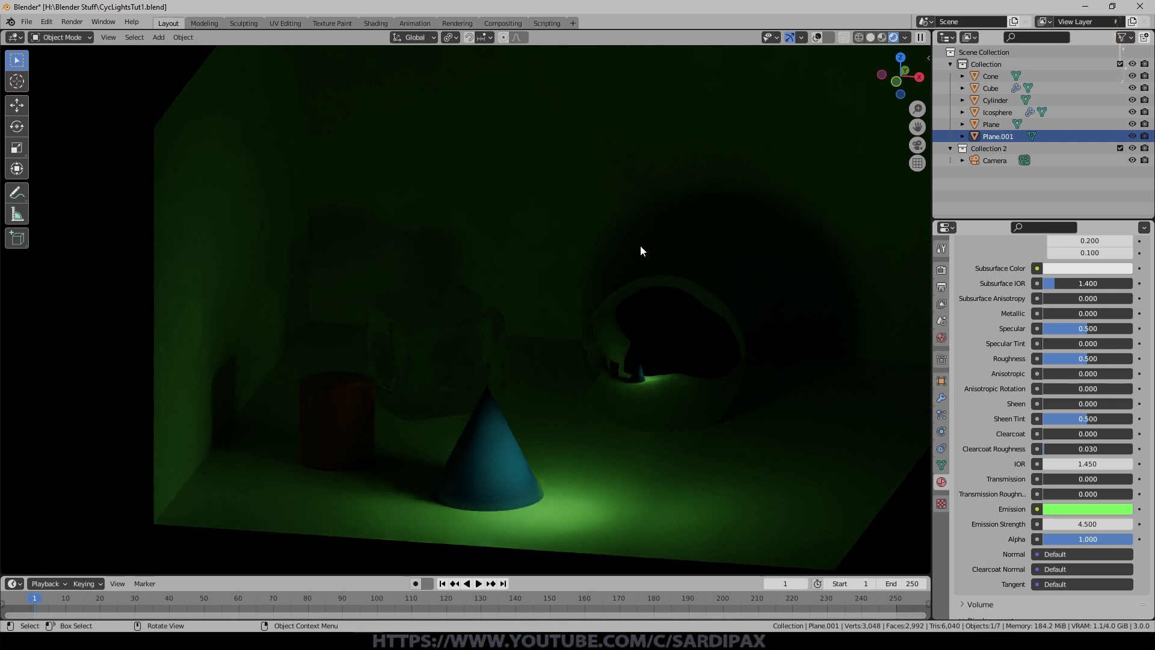
mouse_move(1075, 524)
mouse_down()
mouse_move(1101, 524)
mouse_move(1074, 523)
mouse_up()
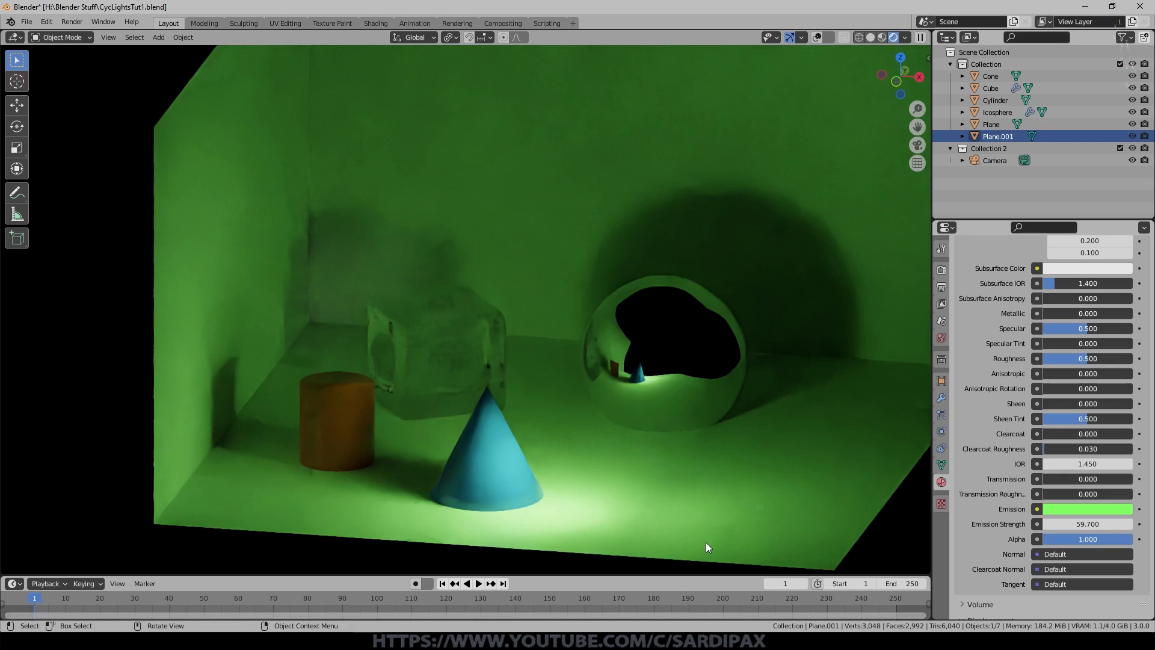